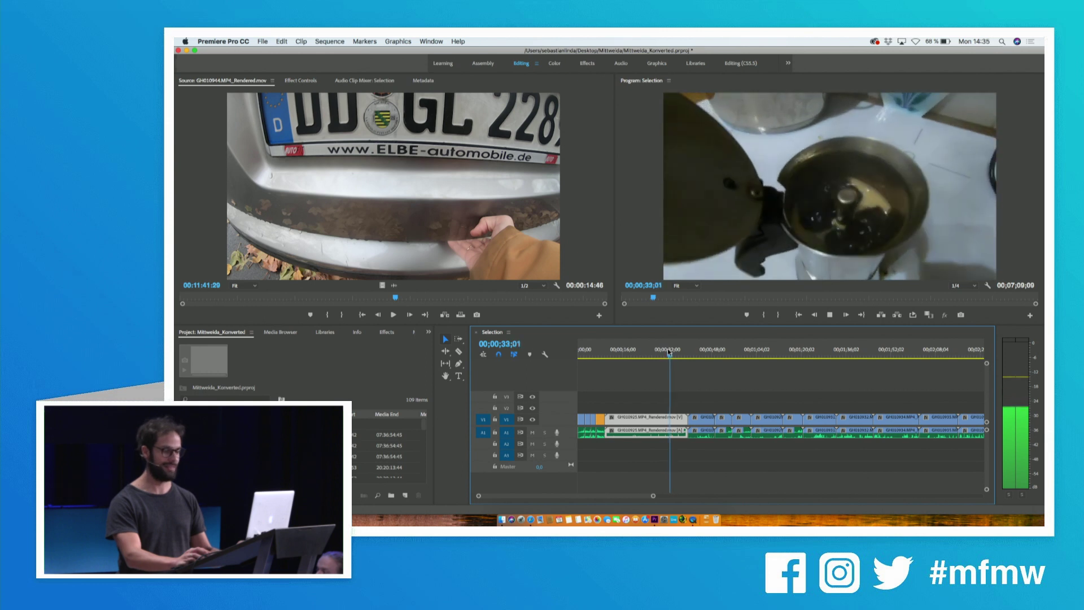
Cut the moka pot clip at 00;00;32;15 and ripple-delete its opening part.
{"action": "key", "text": "space"}
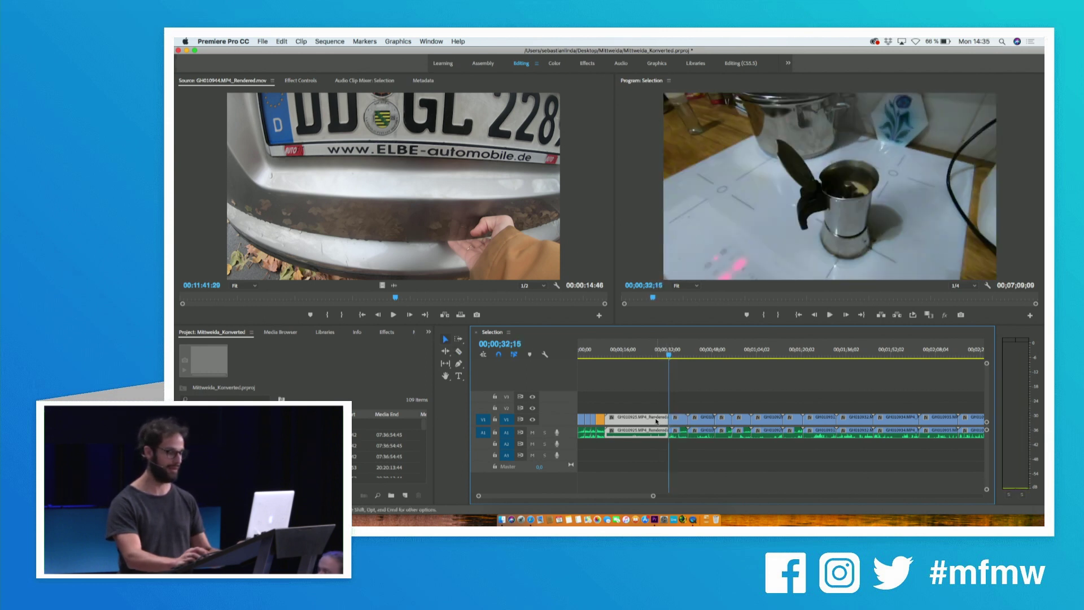
{"action": "key", "text": "shift+Delete"}
{"action": "key", "text": "space"}
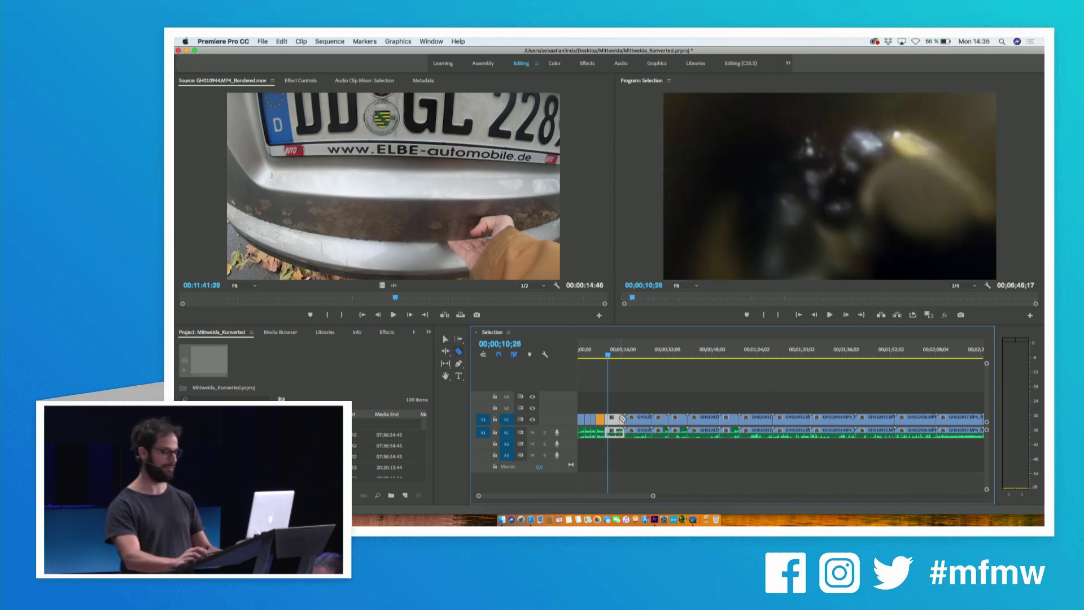
{"action": "key", "text": "w"}
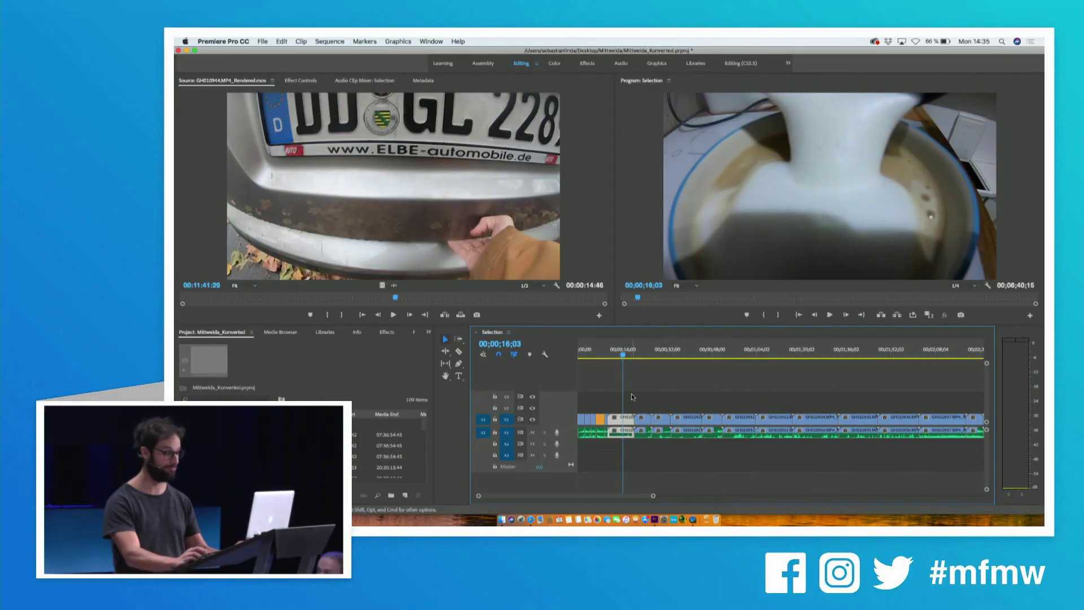
Play the milk foam clip, then ripple-delete it together with the clip directly behind it.
{"action": "key", "text": "space"}
{"action": "key", "text": "equal"}
{"action": "key", "text": "equal"}
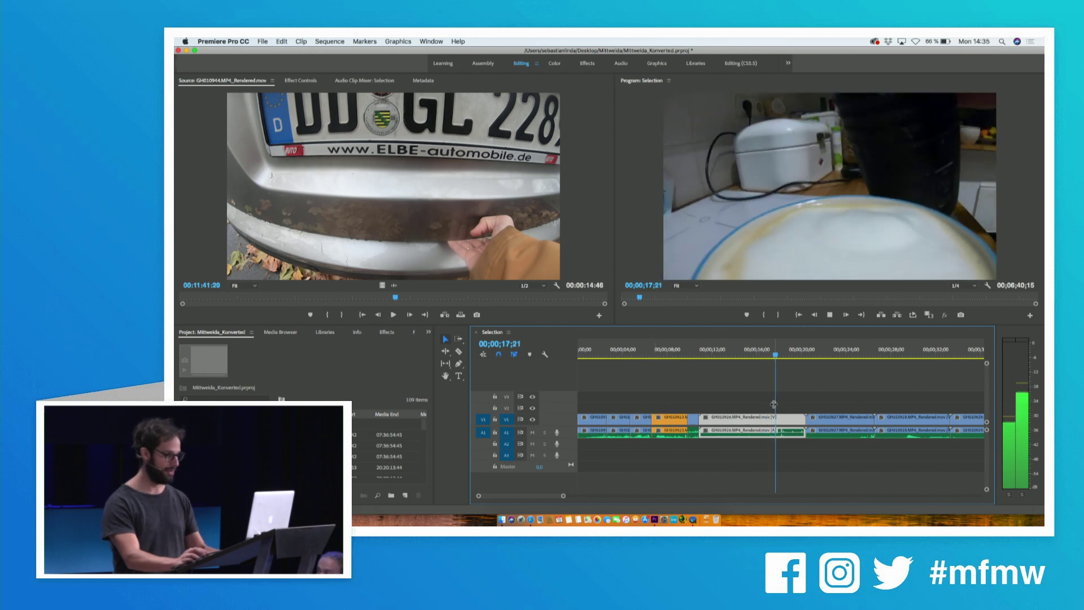
{"action": "key", "text": "shift+Delete"}
{"action": "left_click_drag", "start_coordinate": [725, 354], "coordinate": [753, 355]}
{"action": "key", "text": "shift+Delete"}
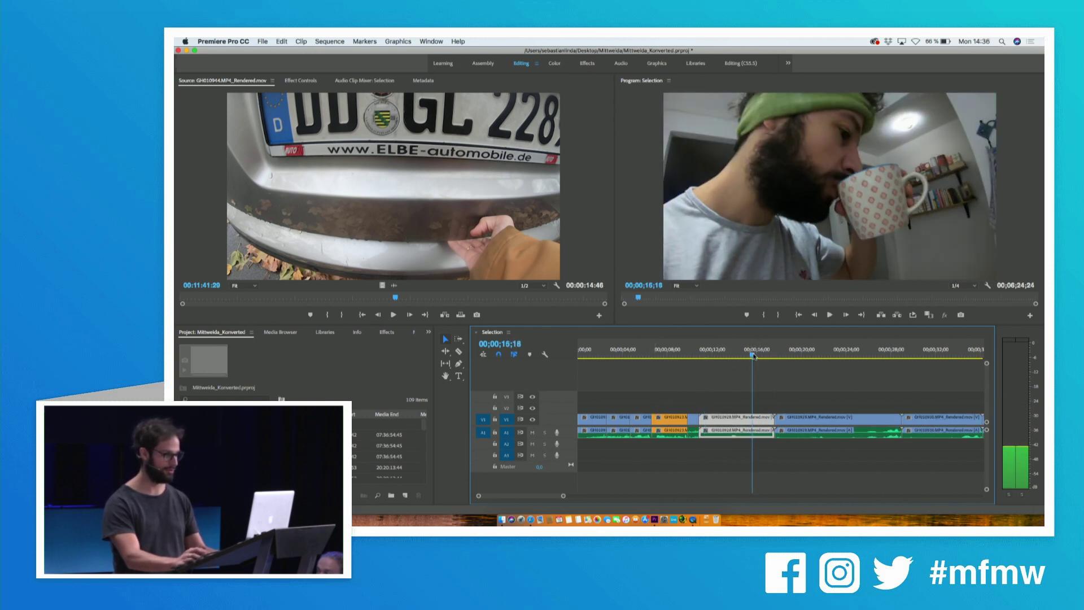
Play the clip of drinking from the patterned mug and ripple-delete the whole clip.
{"action": "key", "text": "space"}
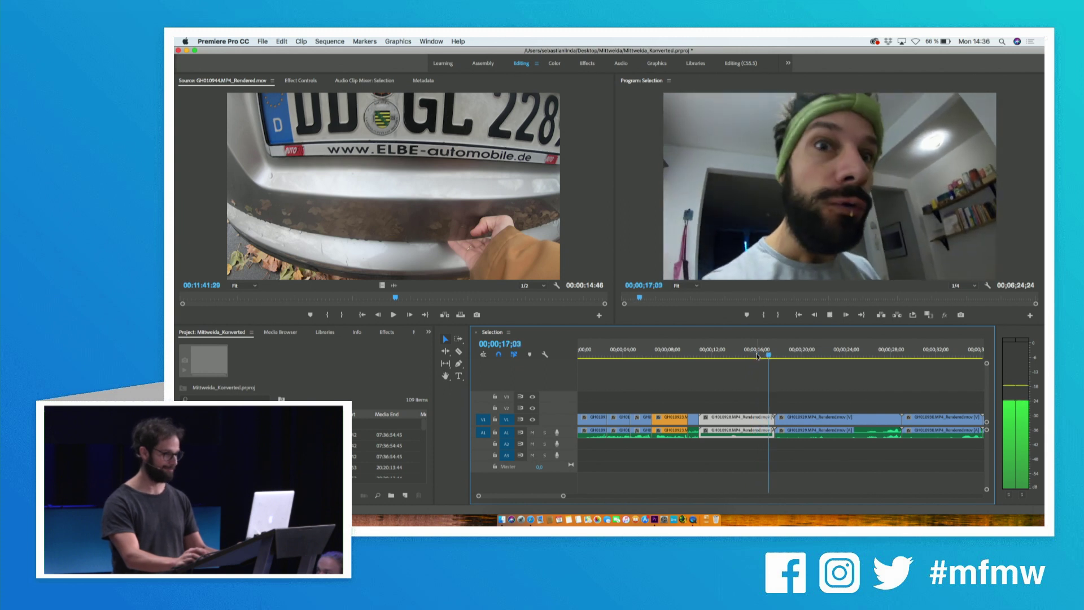
{"action": "key", "text": "space"}
{"action": "key", "text": "Up"}
{"action": "key", "text": "alt+BackSpace"}
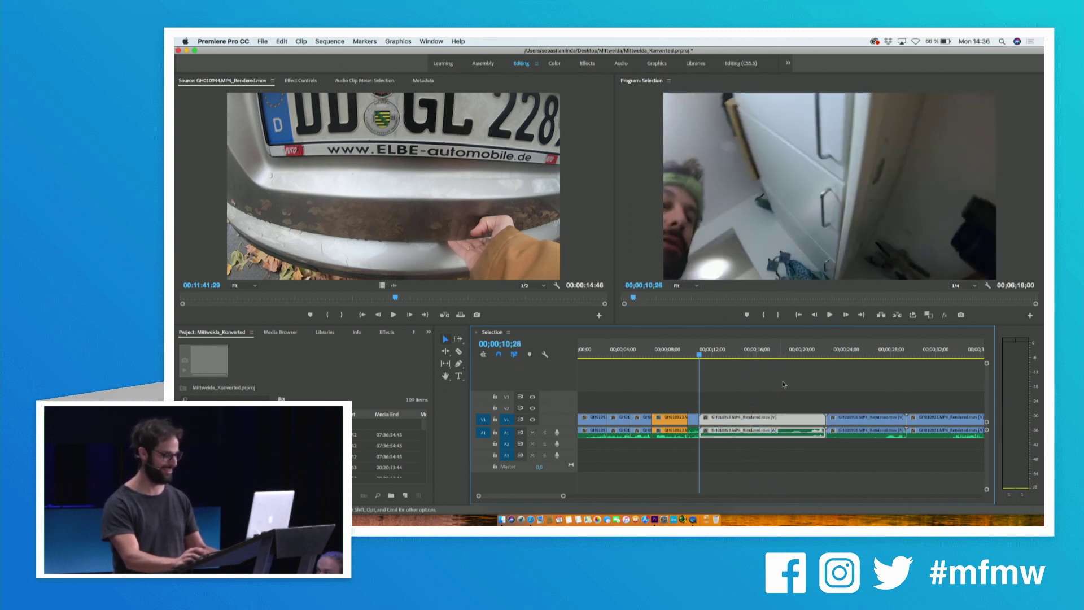
Play the GH010919 clip and ripple-delete its opening part, keeping only the scream at its end.
{"action": "left_click", "coordinate": [790, 355]}
{"action": "key", "text": "space"}
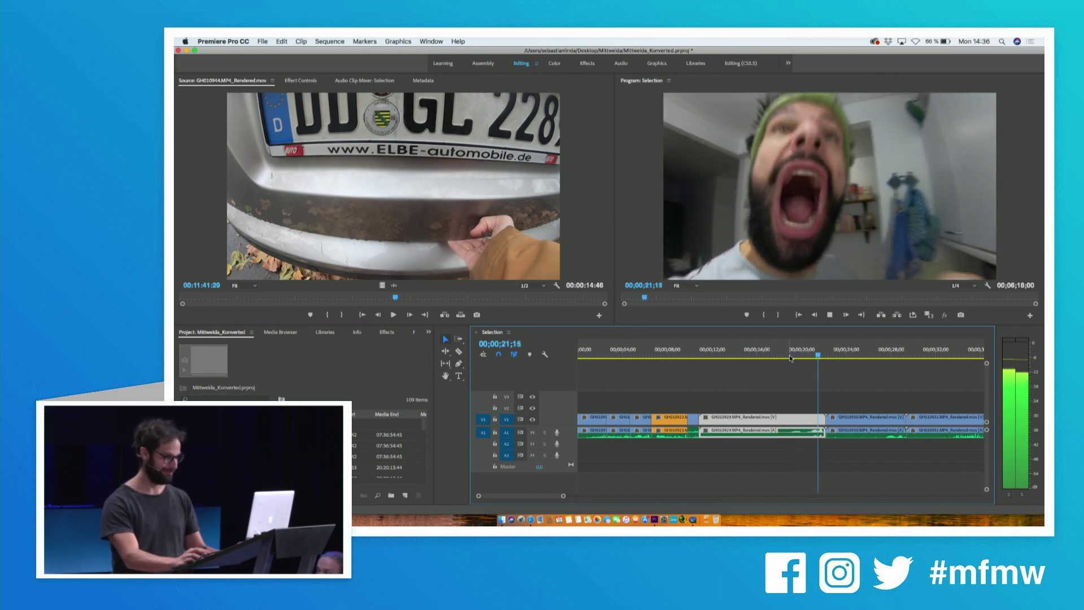
{"action": "left_click", "coordinate": [794, 354]}
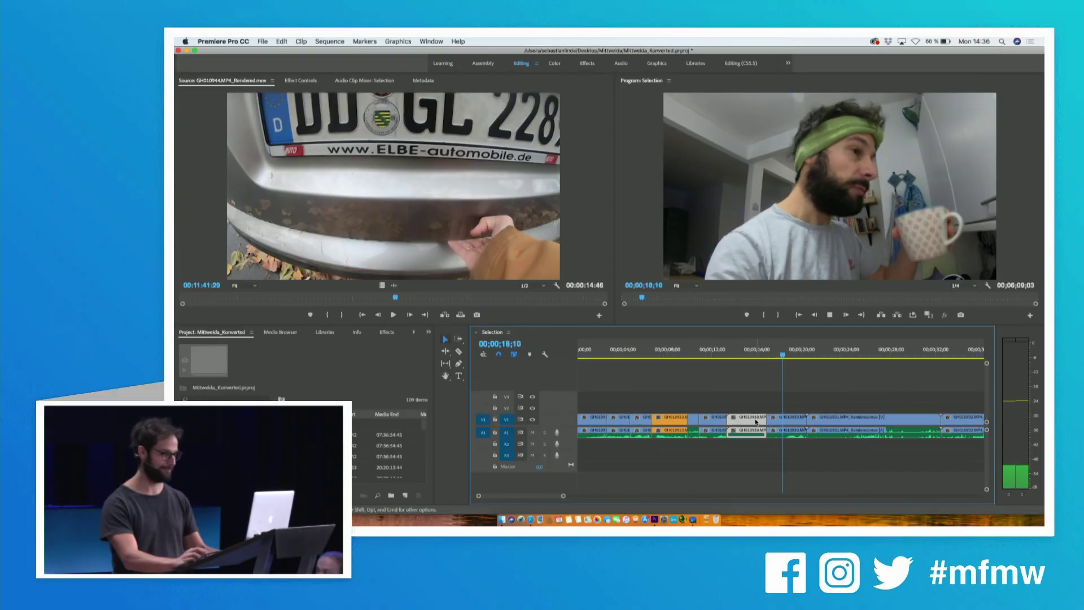
Ripple-delete the opening part of the second mug clip and cut the remaining part at 00;00;16;09.
{"action": "key", "text": "shift+Delete"}
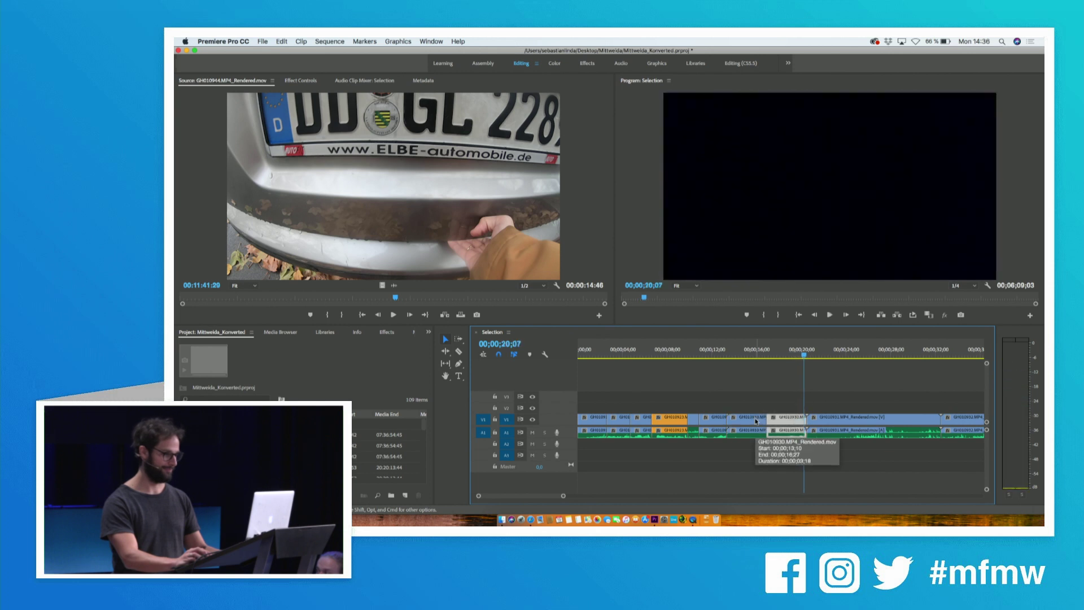
{"action": "key", "text": "space"}
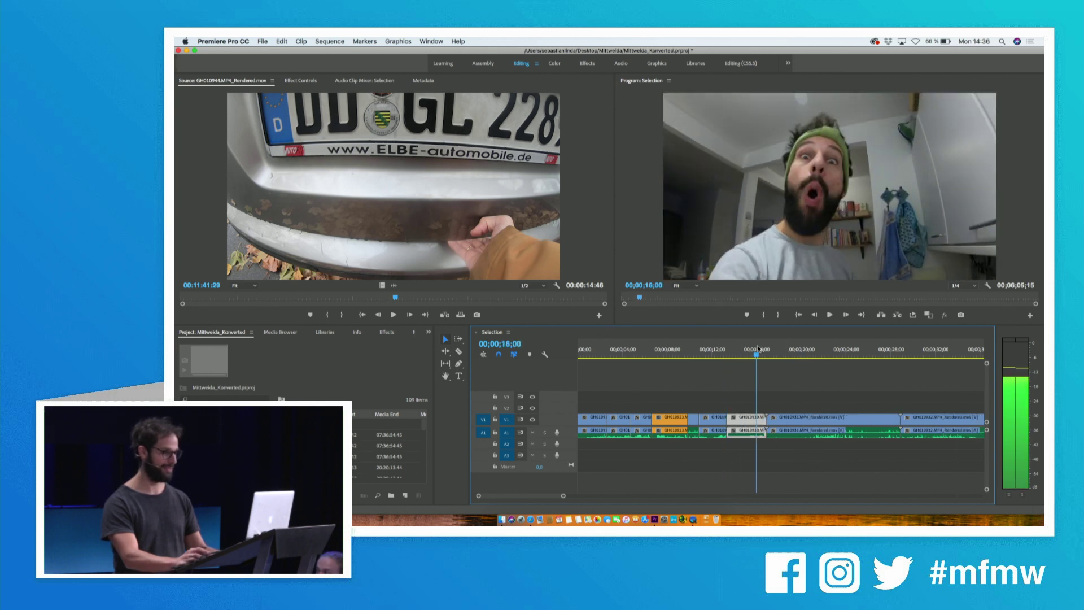
{"action": "key", "text": "c"}
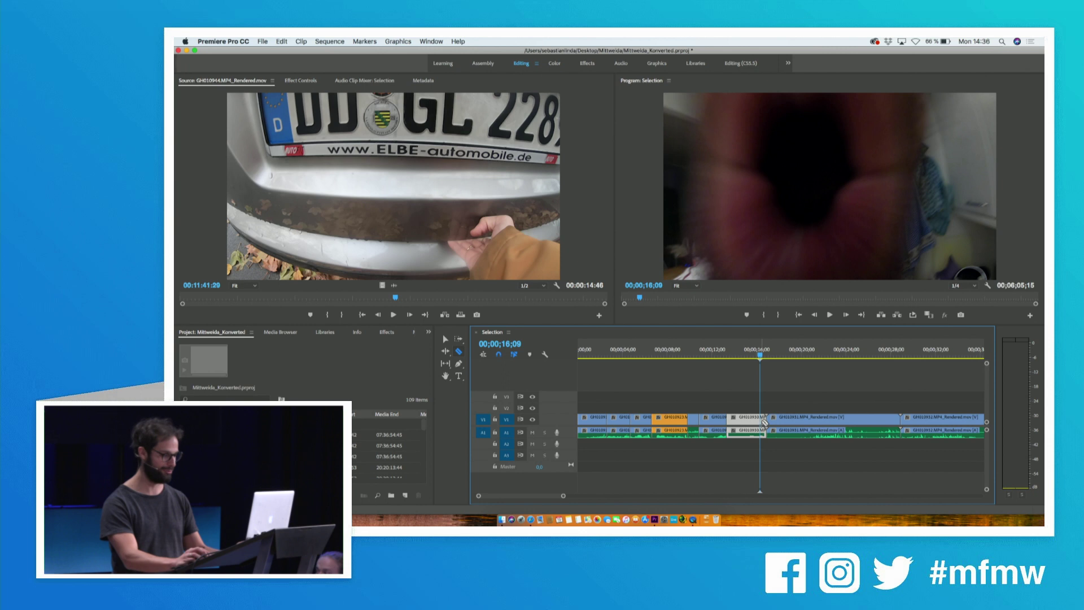
{"action": "key", "text": "space"}
Play the cereal bowl clip and ripple-delete its opening part up to about 00;00;21;17.
{"action": "left_click", "coordinate": [820, 347]}
{"action": "key", "text": "space"}
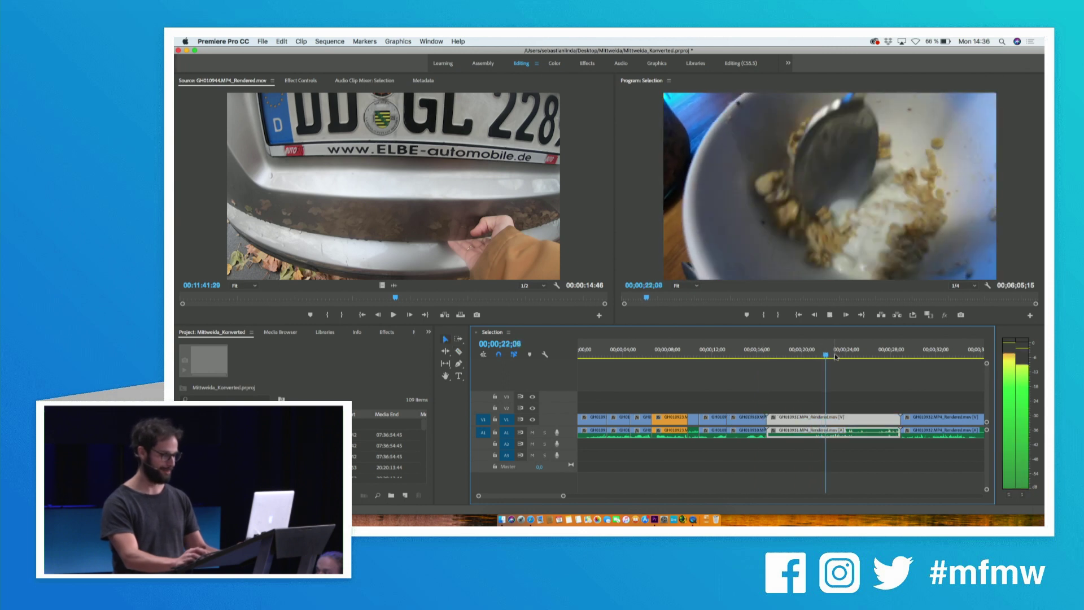
{"action": "left_click", "coordinate": [821, 348]}
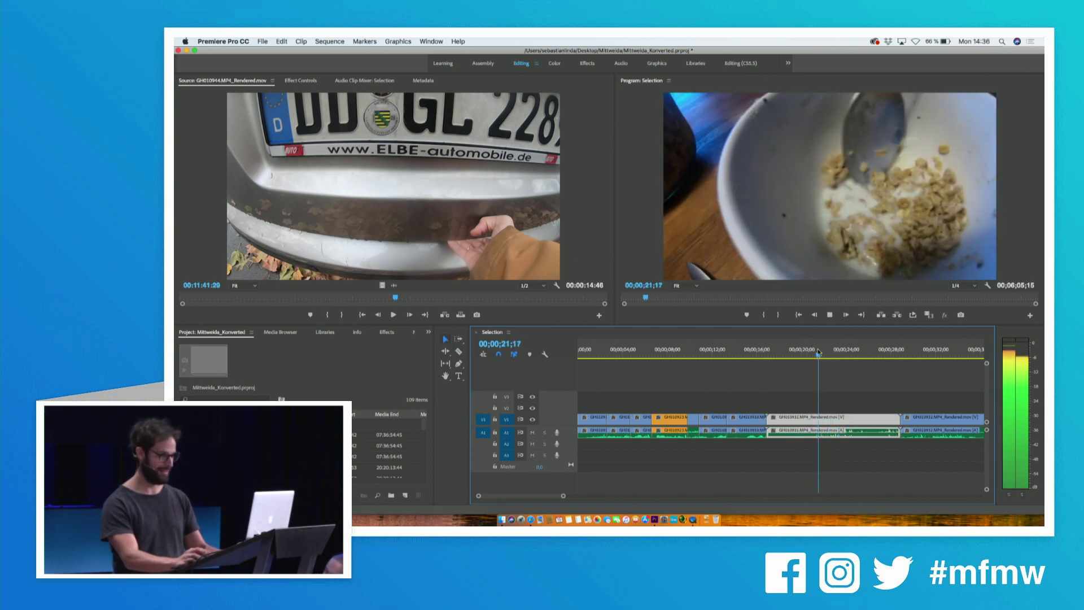
{"action": "left_click", "coordinate": [821, 348]}
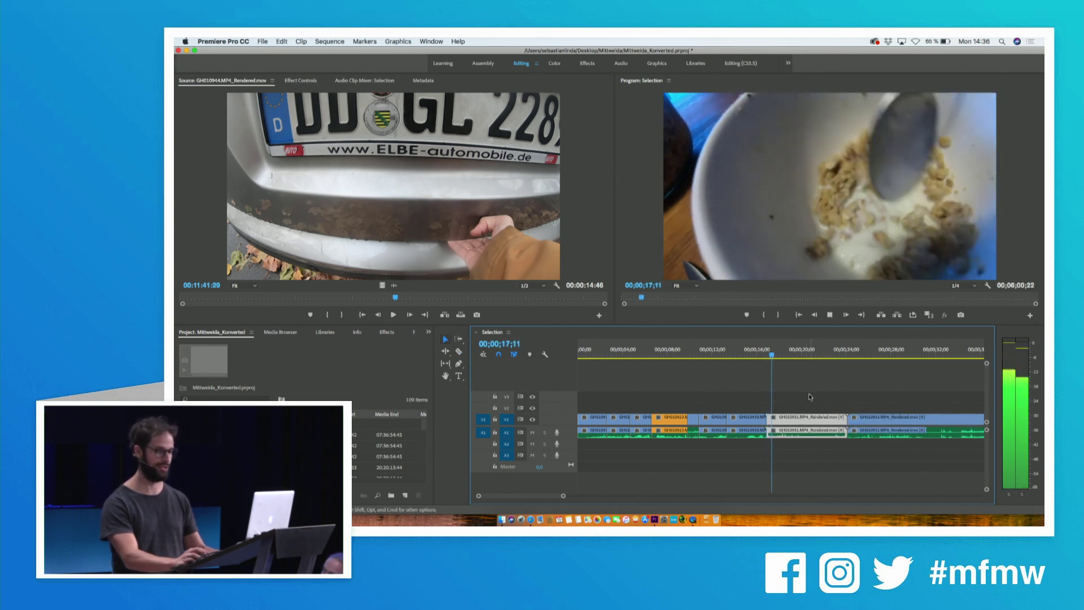
Cut the cereal bowl clip at 00;00;18;26 and ripple-delete the section from there to 00;00;22;09.
{"action": "key", "text": "space"}
{"action": "key", "text": "c"}
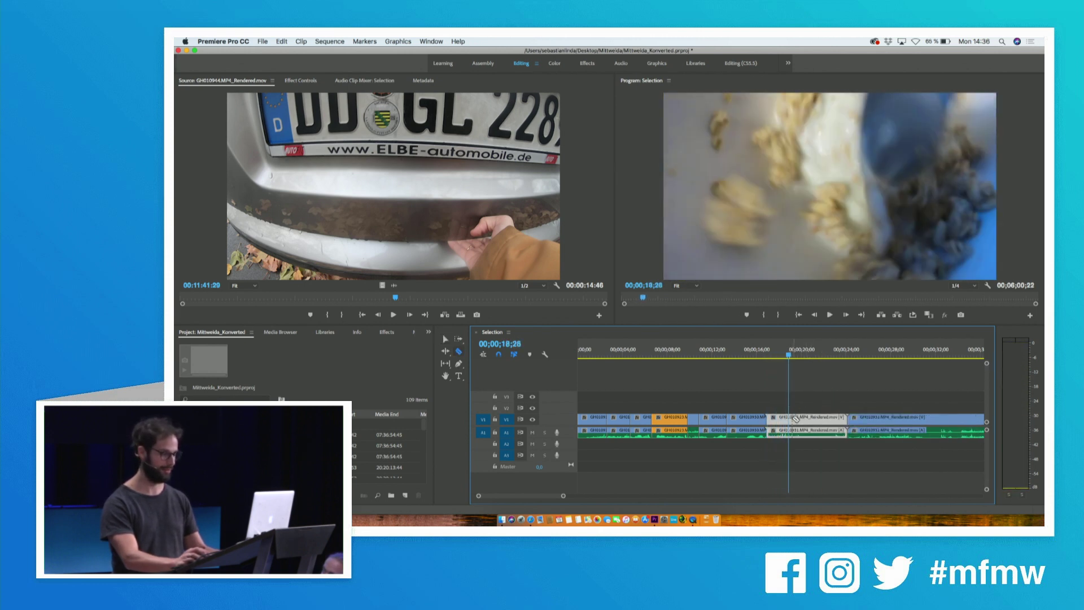
{"action": "left_click", "coordinate": [828, 355]}
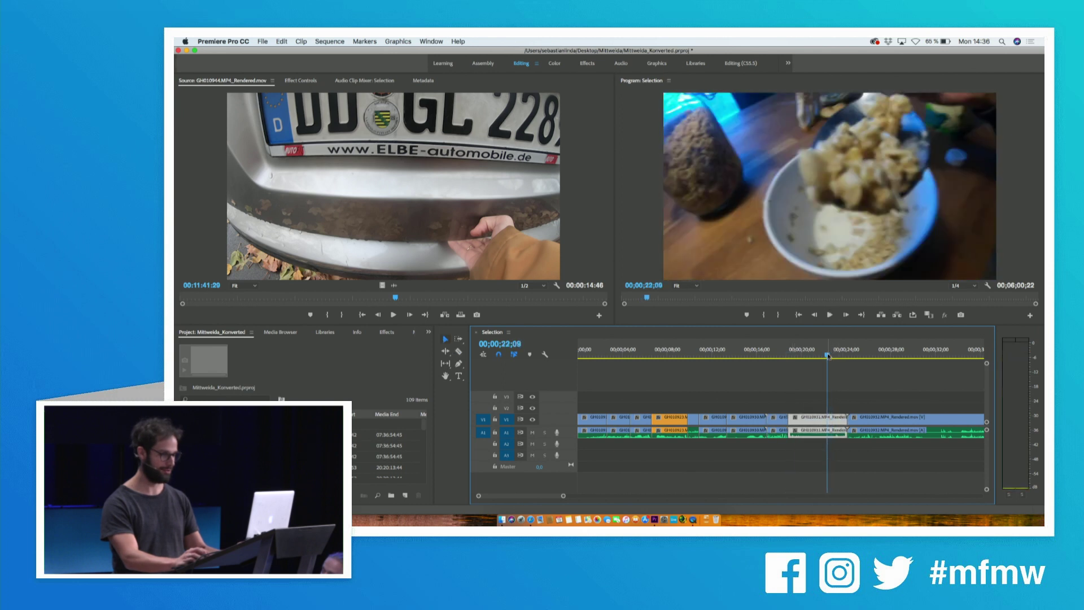
{"action": "key", "text": "space"}
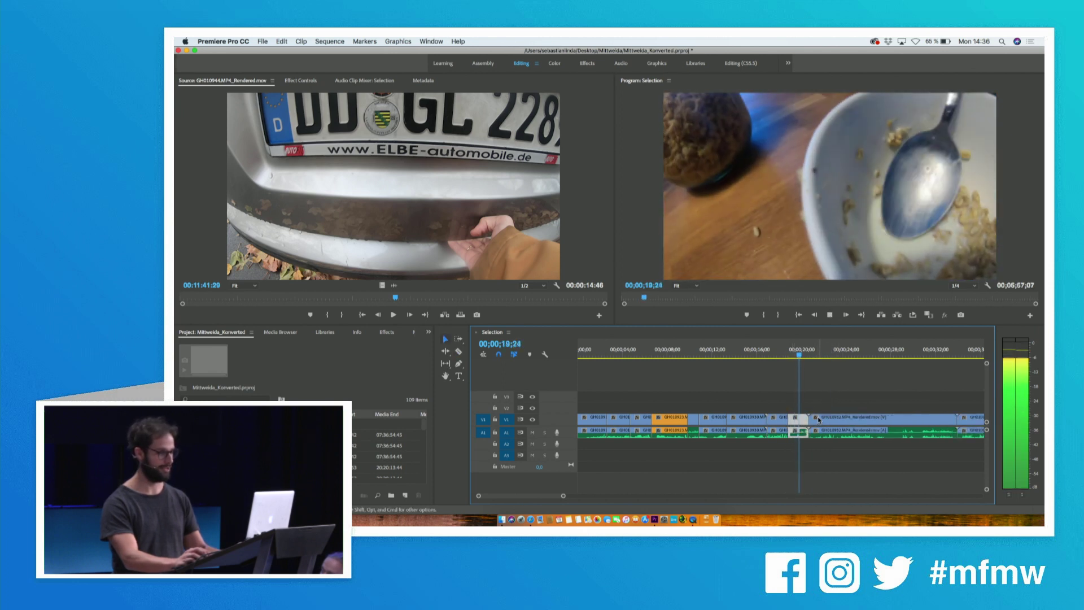
Cut the last cereal bowl piece at about 00;00;19;28 and ripple-delete its tail.
{"action": "key", "text": "space"}
{"action": "key", "text": "c"}
{"action": "key", "text": "w"}
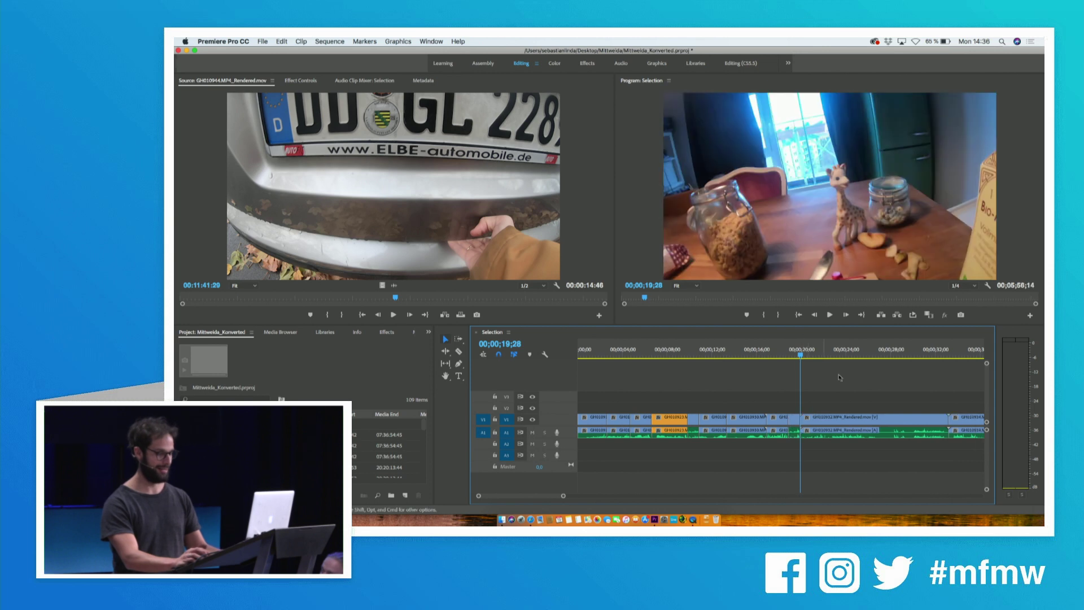
Ripple-delete the opening of the toy giraffe clip and split off a short first section of the remainder.
{"action": "left_click", "coordinate": [849, 357]}
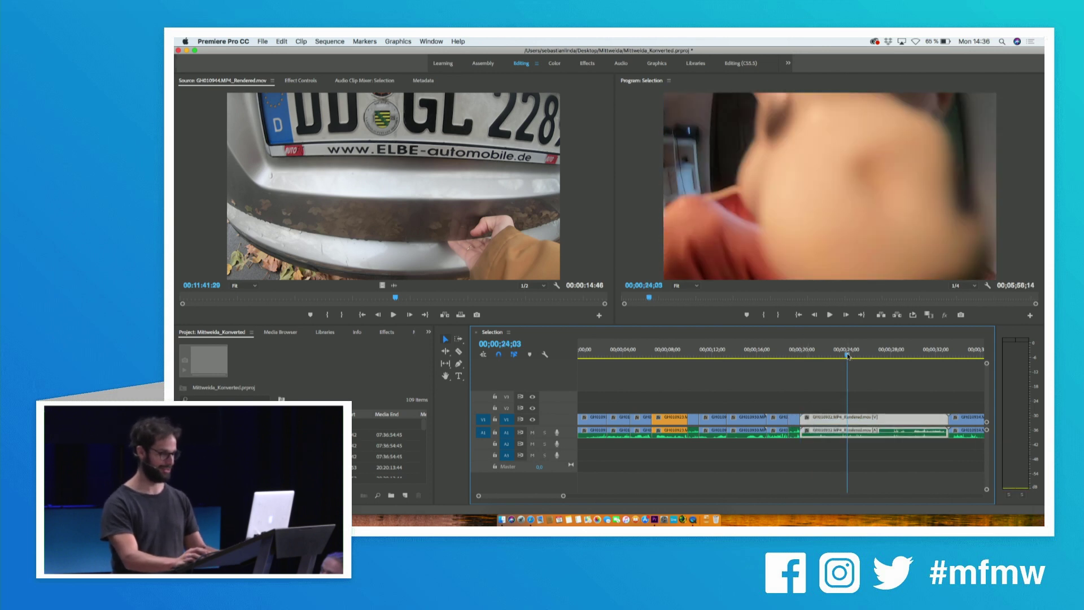
{"action": "key", "text": "space"}
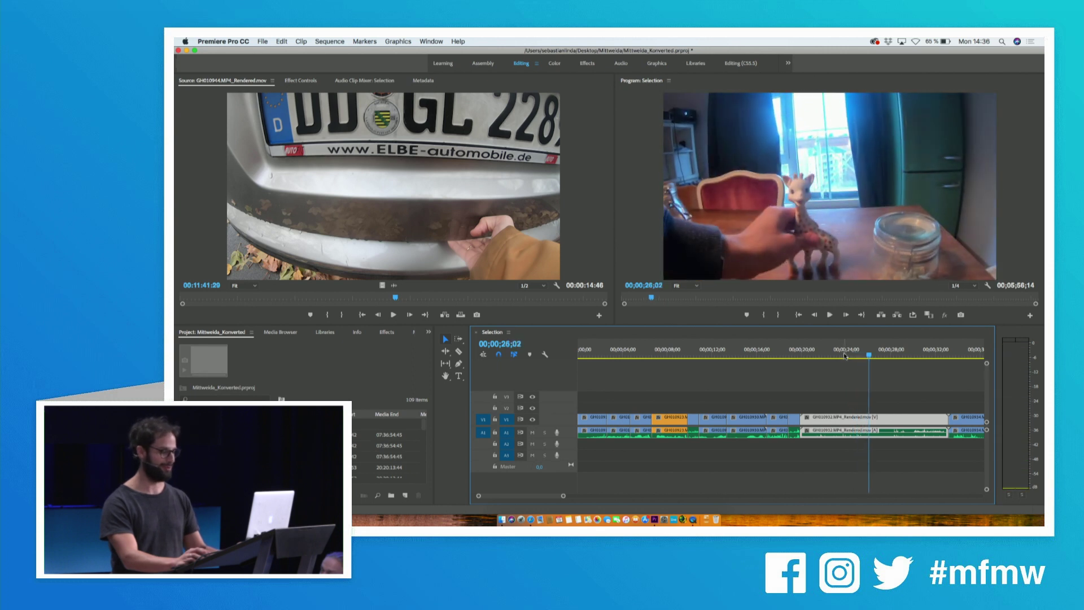
{"action": "left_click", "coordinate": [858, 354]}
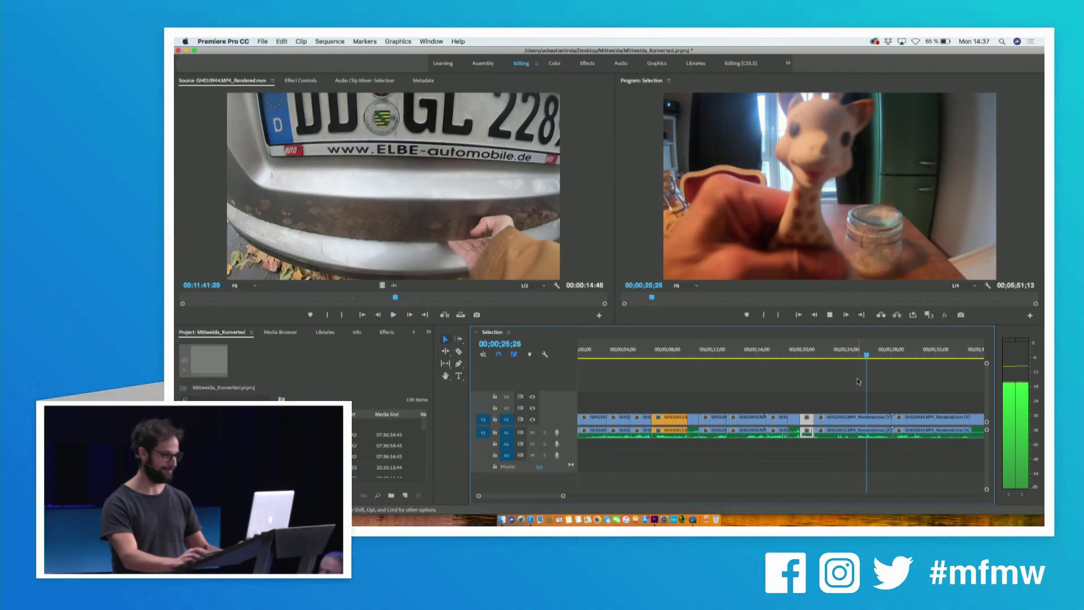
Cut the second giraffe piece at 00;00;25;24 and ripple-delete the part before the cut.
{"action": "key", "text": "space"}
{"action": "key", "text": "j"}
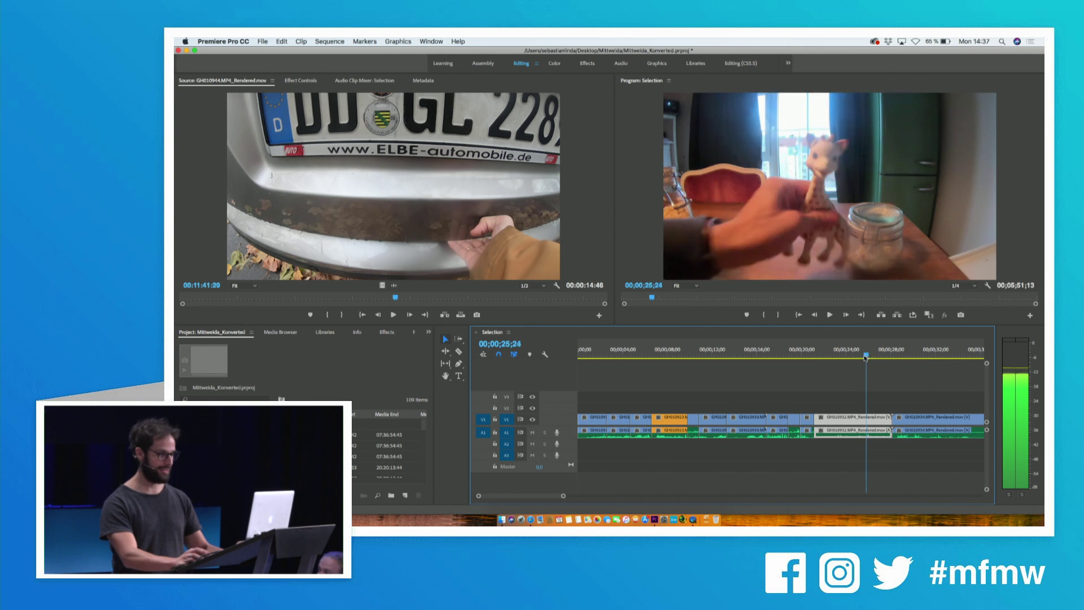
{"action": "key", "text": "k"}
{"action": "key", "text": "c"}
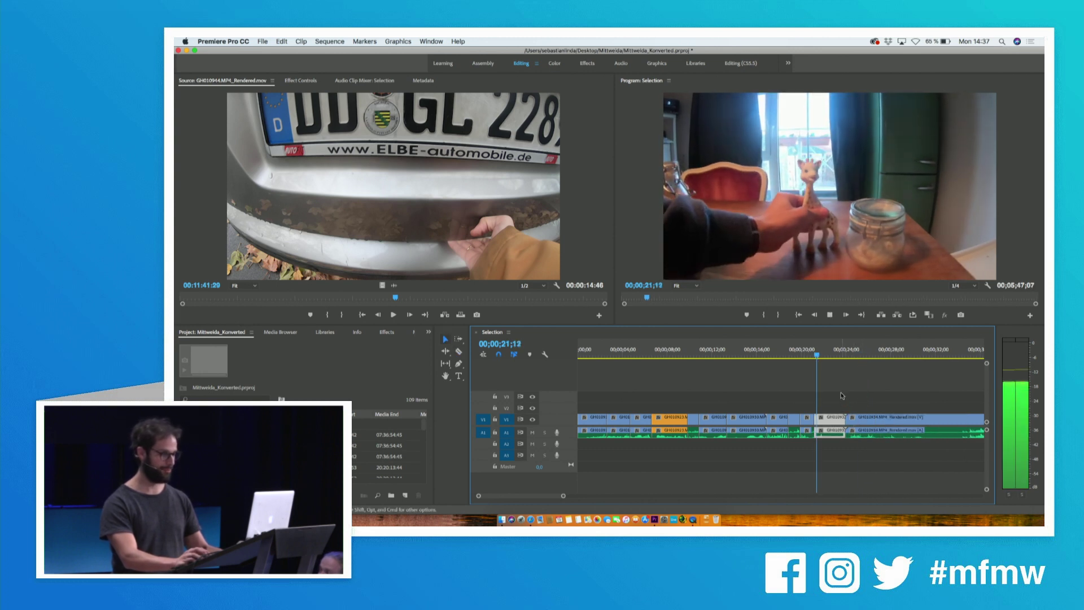
Cut the giraffe piece shortly after the toy fills the frame and ripple-delete its tail.
{"action": "key", "text": "c"}
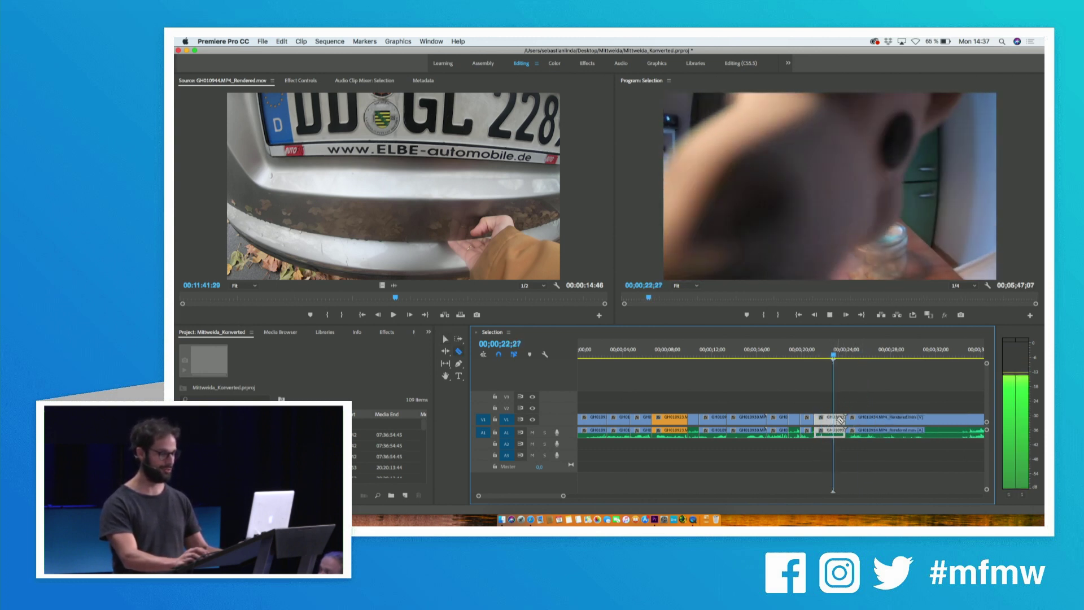
{"action": "key", "text": "space"}
{"action": "key", "text": "shift+Delete"}
Ripple-delete the unwanted parts of the upside-down hallway footage, keeping only one short section before the elevator sign clip.
{"action": "left_click", "coordinate": [862, 416]}
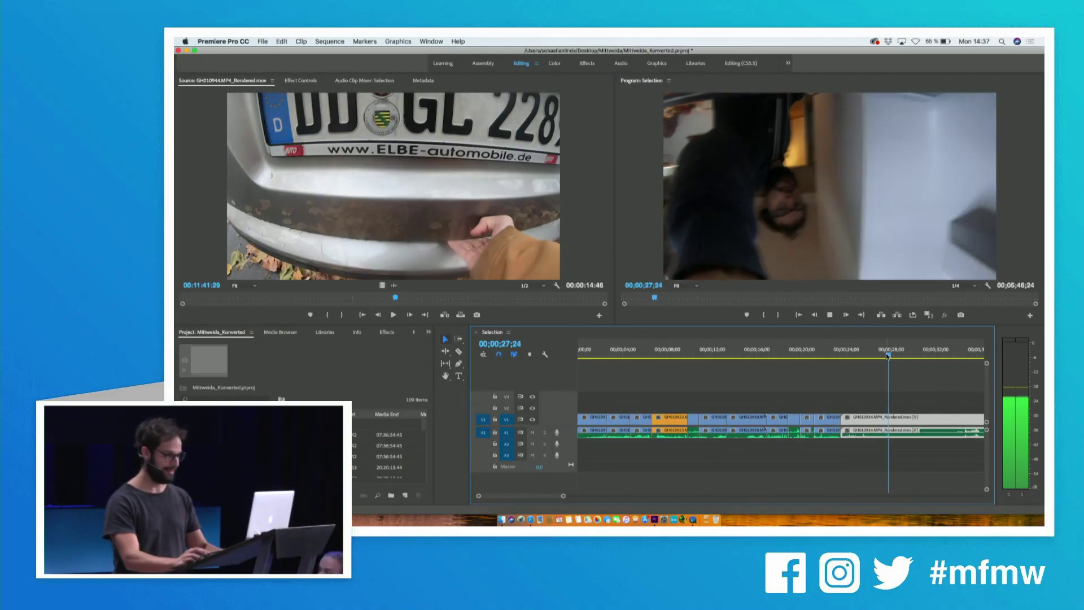
{"action": "key", "text": "minus"}
{"action": "left_click", "coordinate": [778, 354]}
{"action": "left_click_drag", "start_coordinate": [778, 354], "coordinate": [765, 357]}
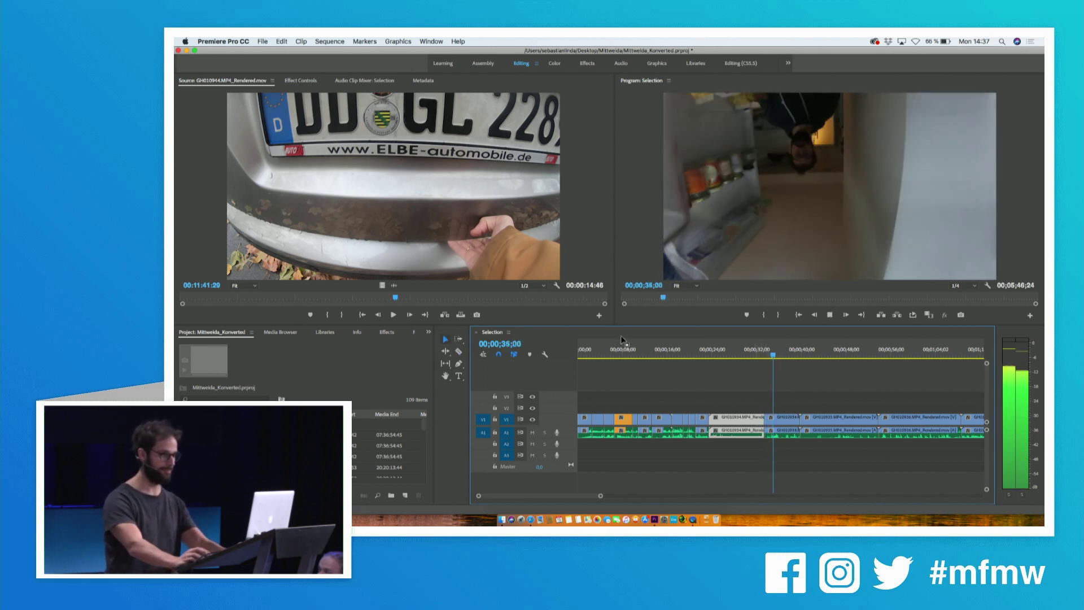
{"action": "left_click", "coordinate": [790, 419]}
{"action": "key", "text": "shift+Delete"}
{"action": "left_click", "coordinate": [757, 419]}
{"action": "key", "text": "shift+Delete"}
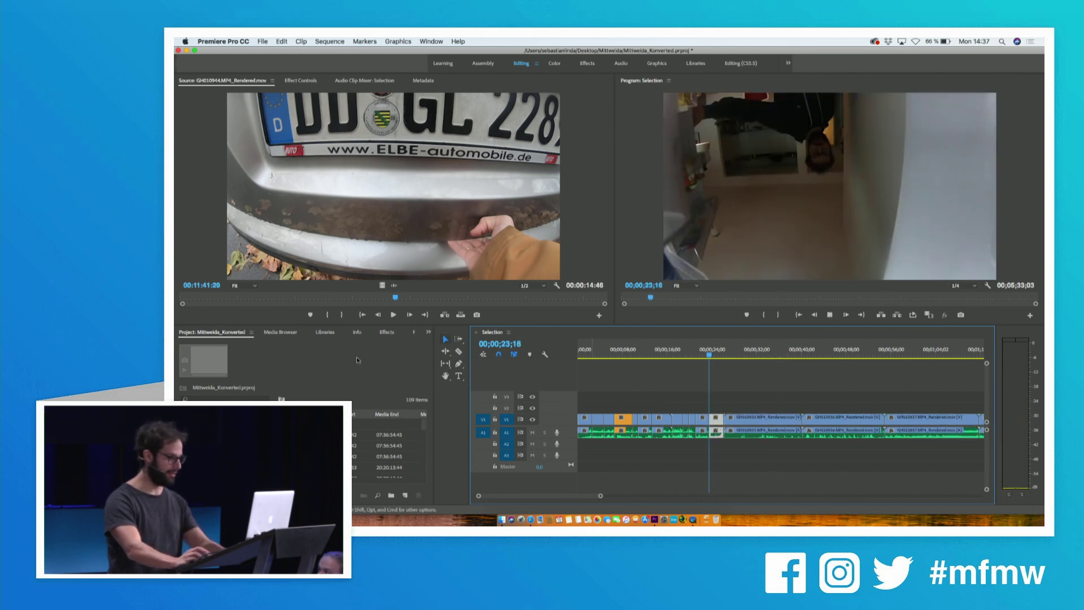
Search the effects for "flip", mirror the short upside-down clip horizontally with the flip effect, and play the result.
{"action": "key", "text": "space"}
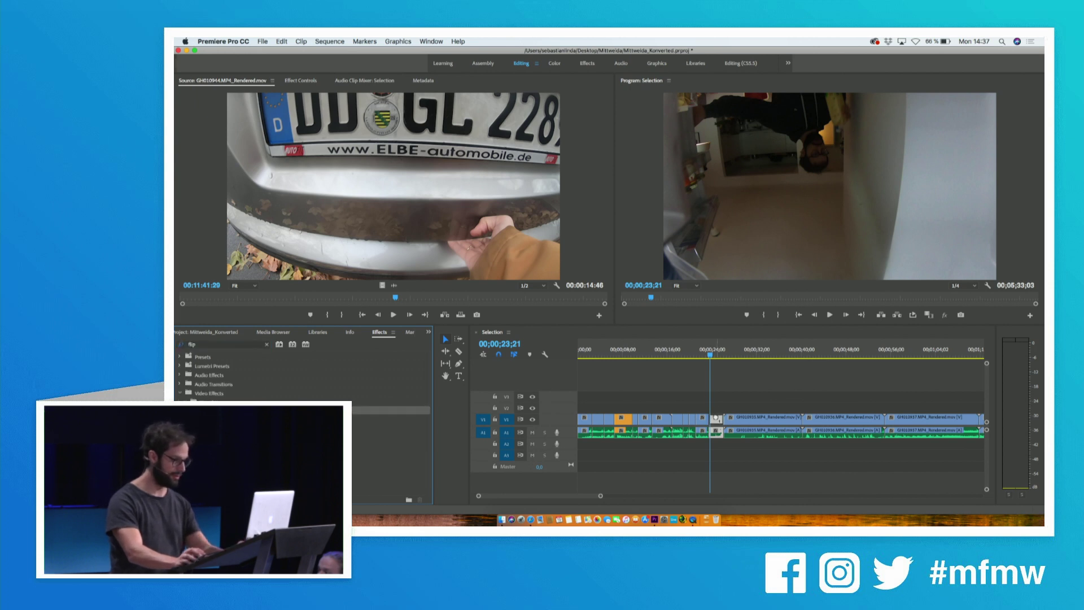
{"action": "left_click_drag", "start_coordinate": [716, 418], "coordinate": [716, 419]}
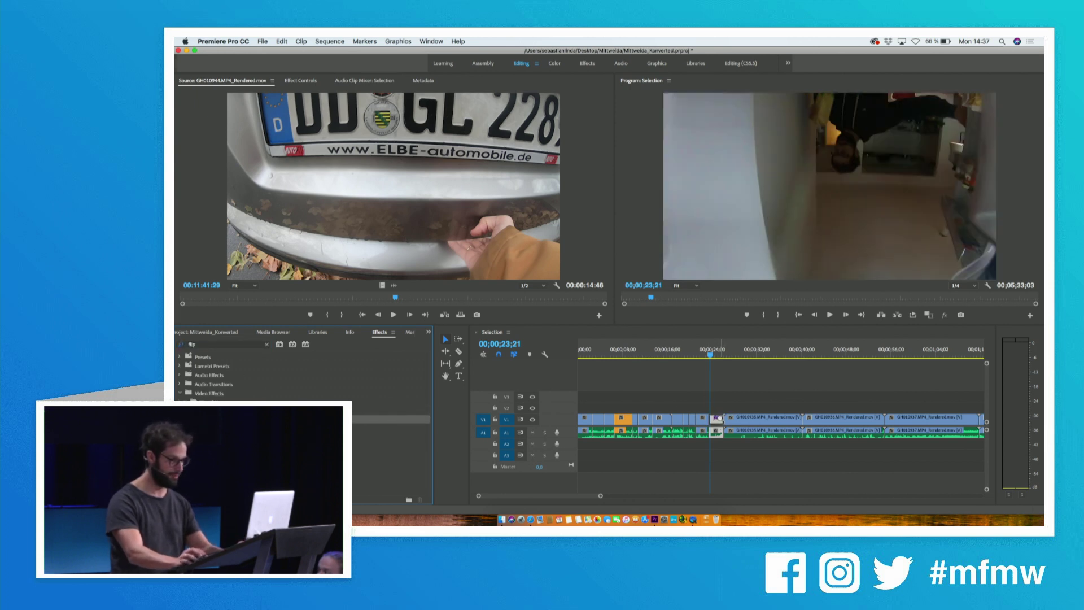
{"action": "key", "text": "space"}
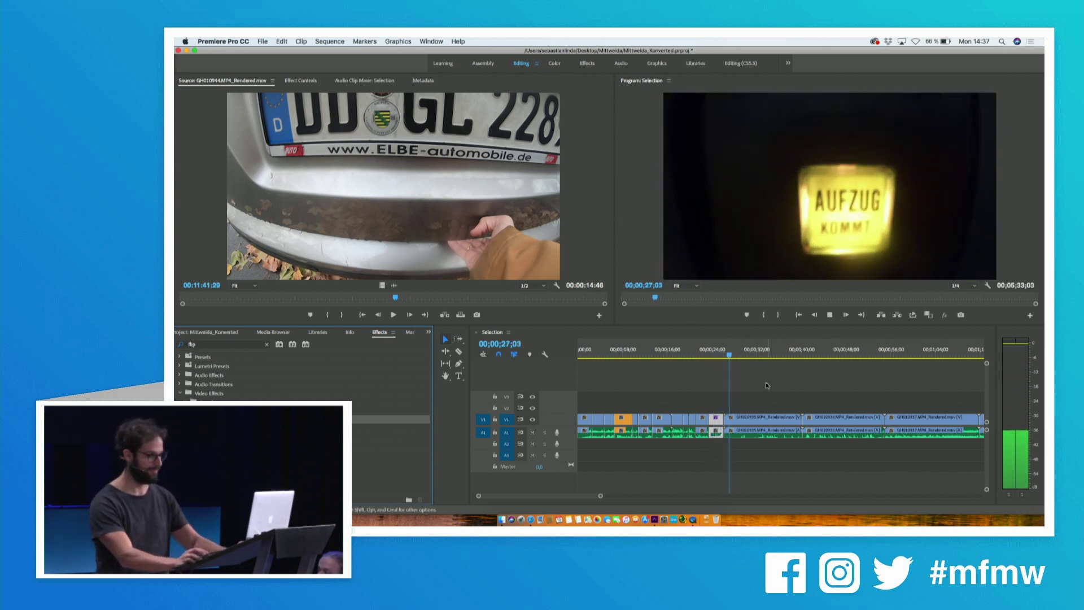
Cut the "AUFZUG KOMMT" elevator sign clip near its start, ripple-delete the part before the cut and play the result.
{"action": "key", "text": "="}
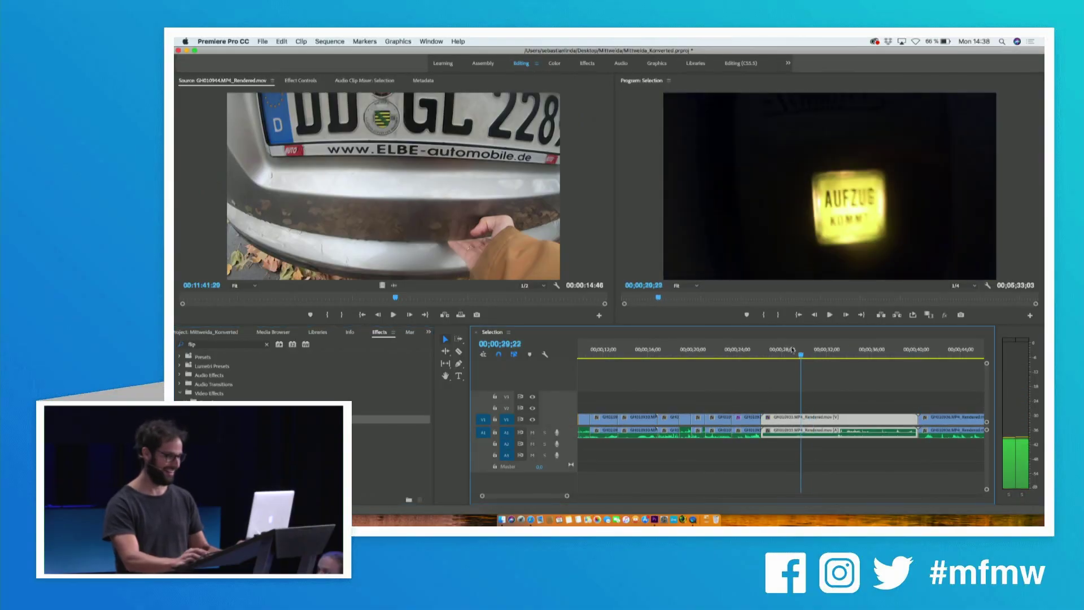
{"action": "left_click_drag", "start_coordinate": [792, 349], "coordinate": [780, 350]}
{"action": "key", "text": "c"}
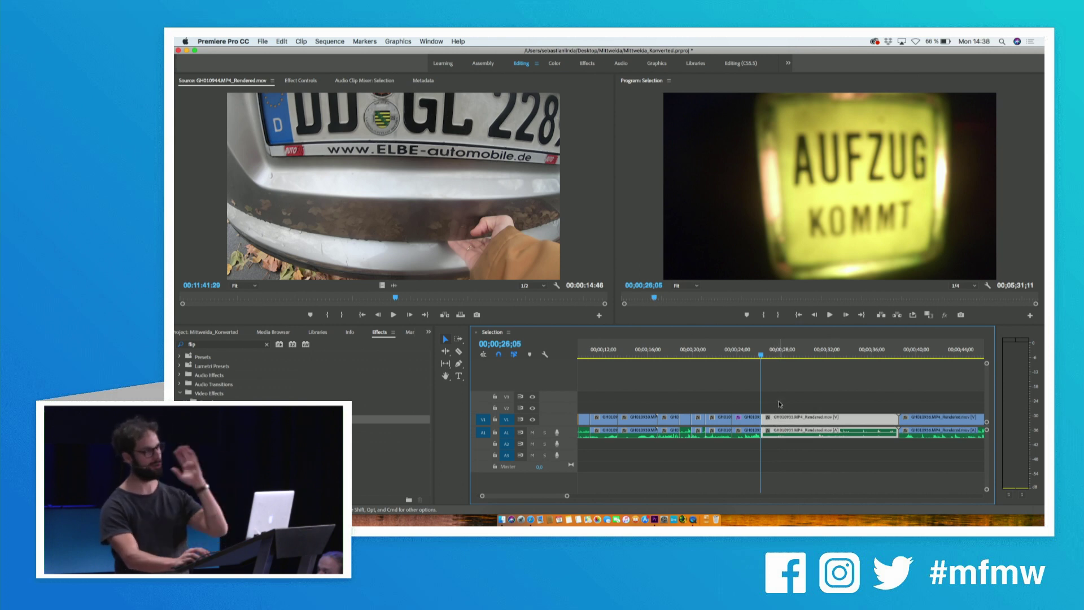
{"action": "key", "text": "space"}
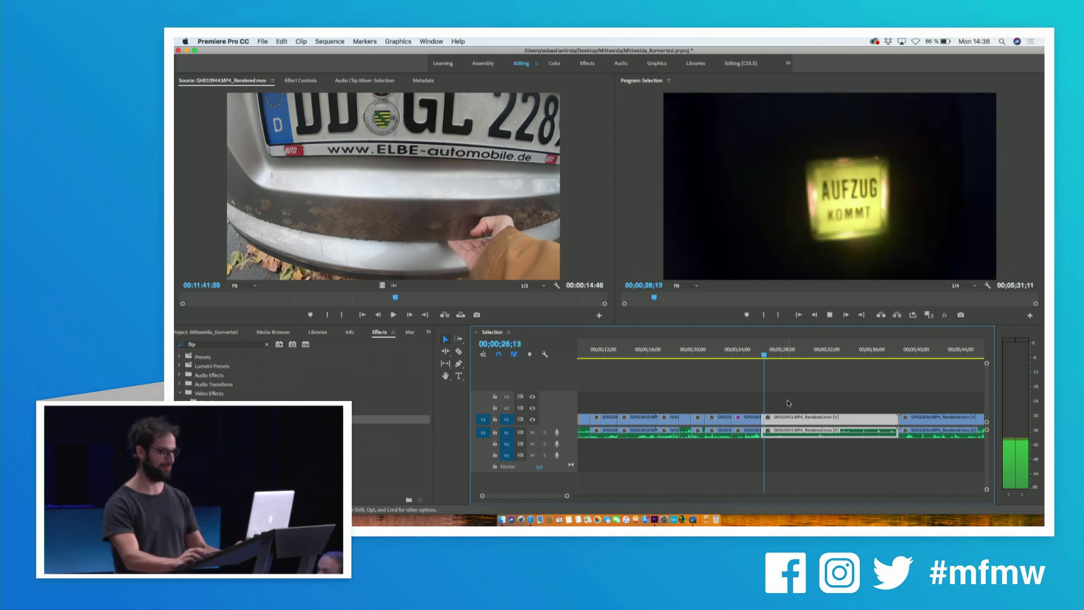
{"action": "key", "text": "space"}
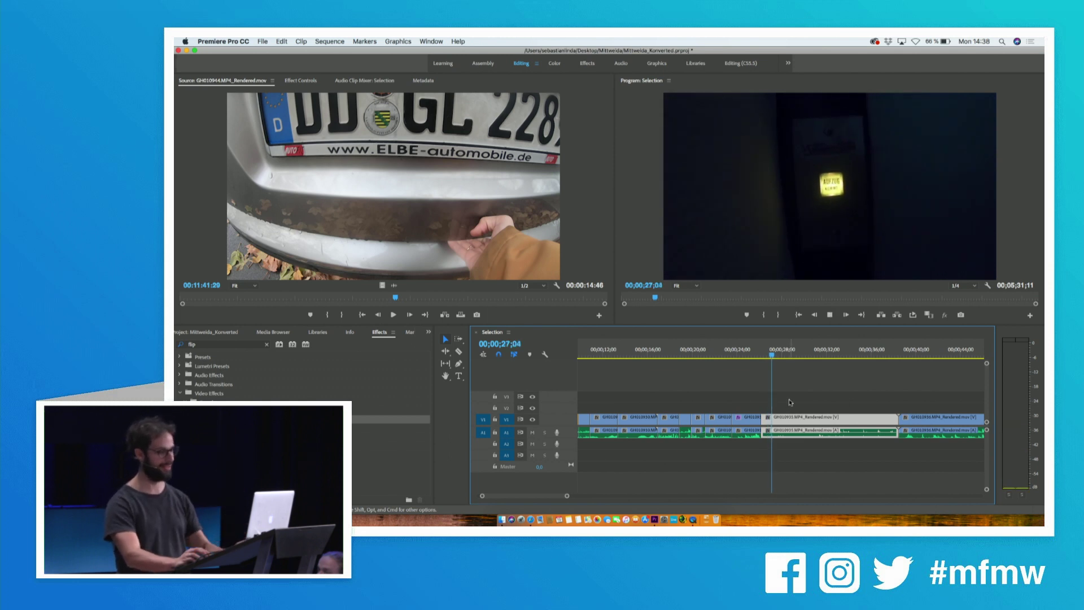
Cut the elevator sign clip shortly after its start, ripple-delete the tail and play on into the elevator floor footage.
{"action": "key", "text": "c"}
{"action": "left_click", "coordinate": [846, 435]}
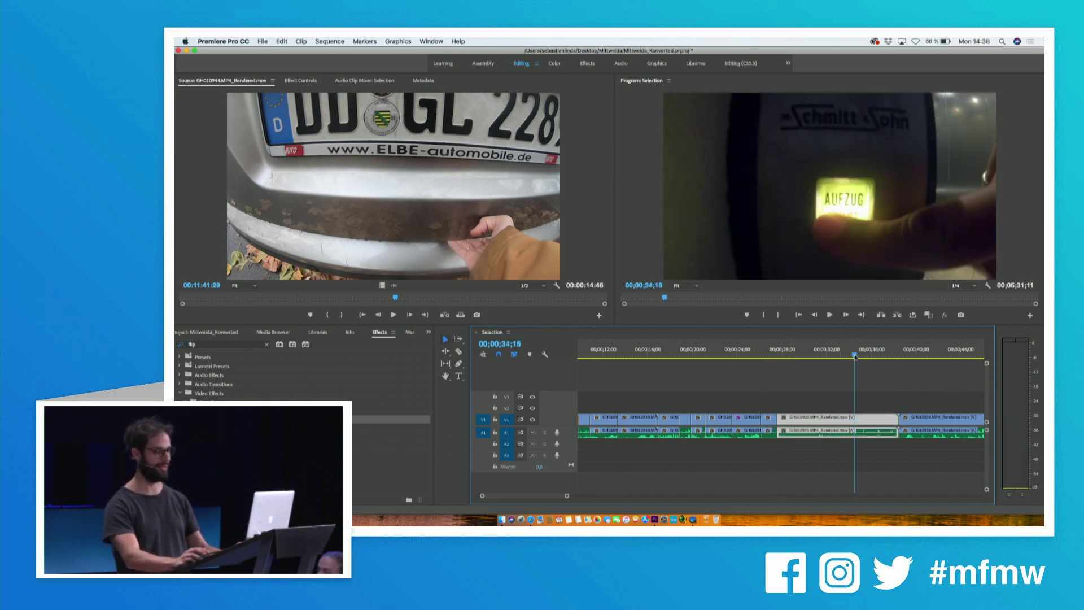
{"action": "key", "text": "shift+Delete"}
{"action": "key", "text": "Up"}
{"action": "key", "text": "space"}
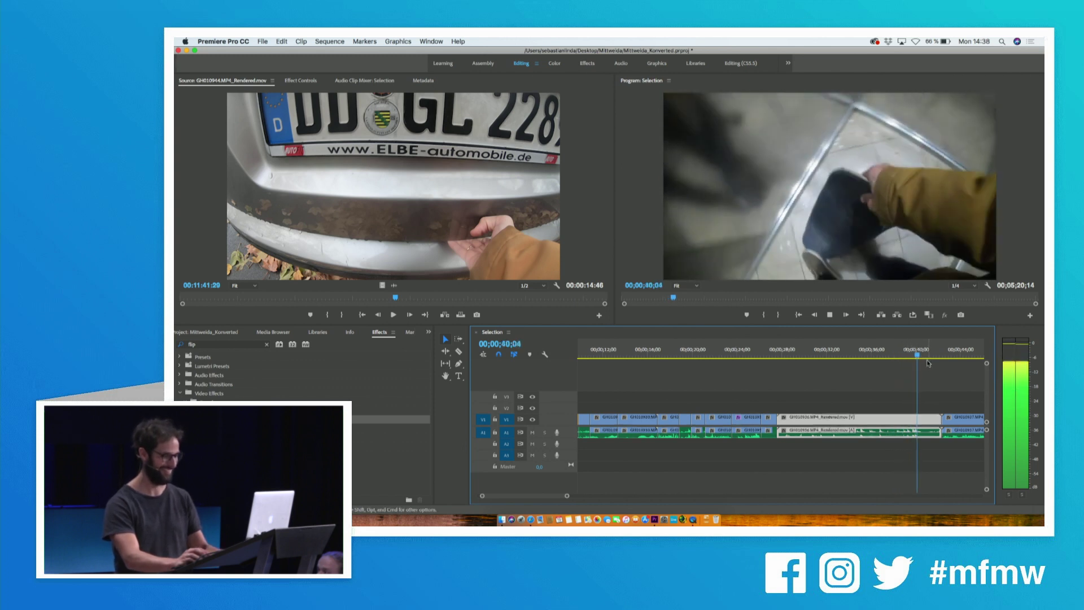
Ripple-delete the unwanted parts of the elevator floor clip, keeping only a short section, and play on.
{"action": "key", "text": "minus"}
{"action": "key", "text": "space"}
{"action": "left_click_drag", "start_coordinate": [812, 351], "coordinate": [755, 355]}
{"action": "key", "text": "shift+Delete"}
{"action": "key", "text": "space"}
Trim the cobblestone street clip to a short section and ripple-delete the whole truck clip after it.
{"action": "key", "text": "="}
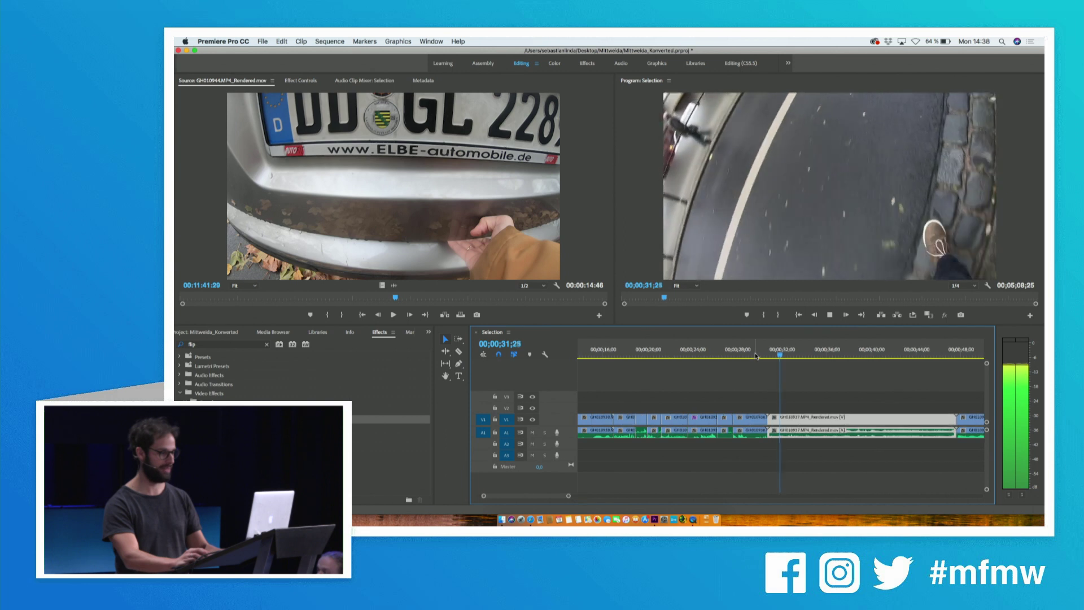
{"action": "key", "text": "equal"}
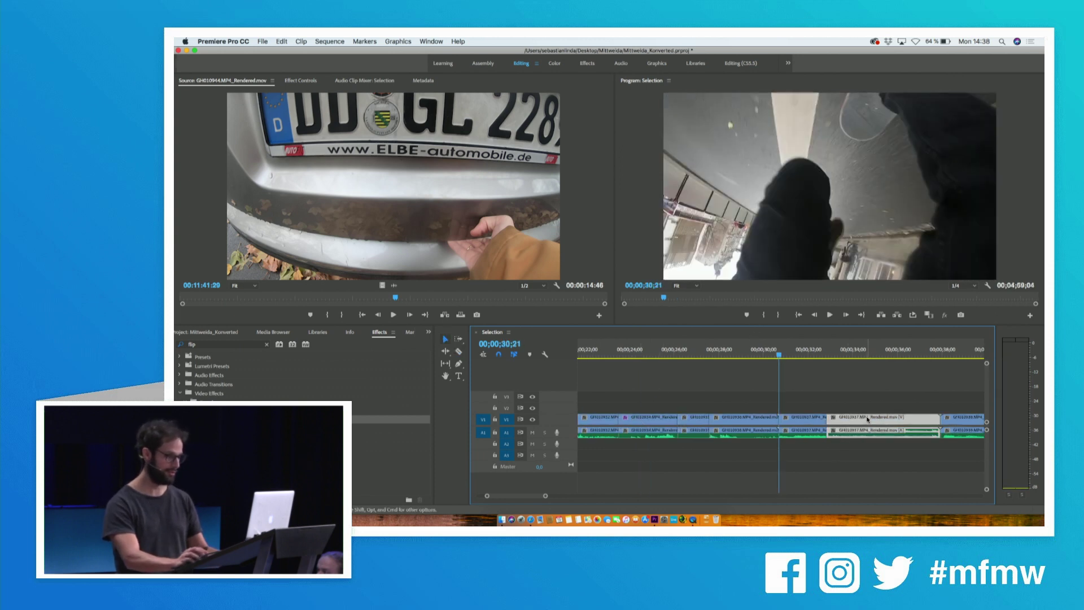
{"action": "left_click", "coordinate": [890, 356]}
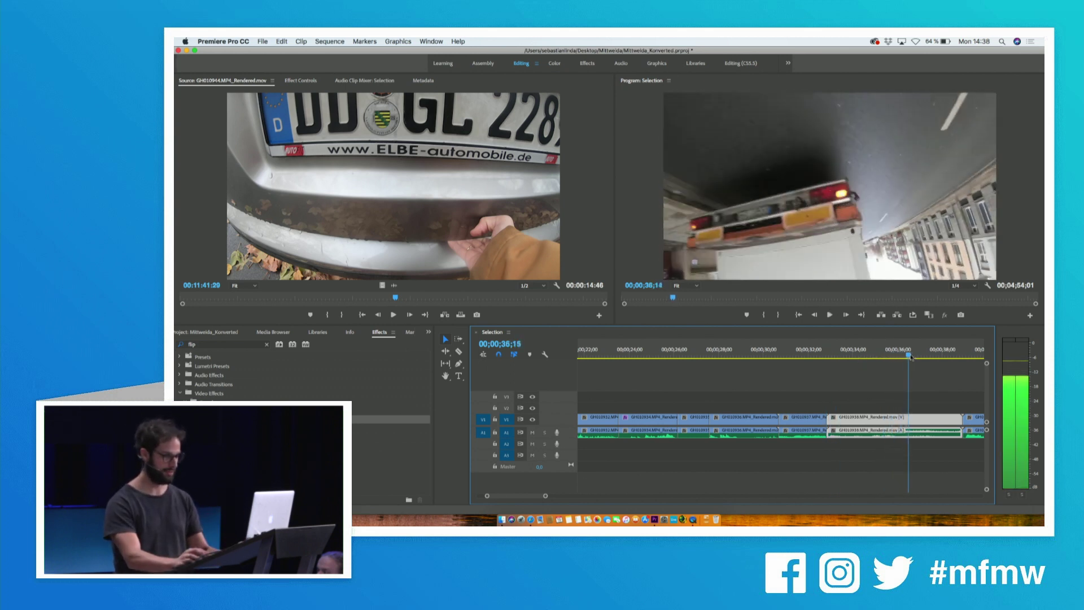
{"action": "left_click", "coordinate": [933, 357]}
{"action": "key", "text": "shift+Delete"}
{"action": "key", "text": "space"}
Cut the overhead skateboard riding clip at 00;00;37;15, ripple-delete an unwanted stretch before the cut and play the result.
{"action": "key", "text": "minus"}
{"action": "key", "text": "minus"}
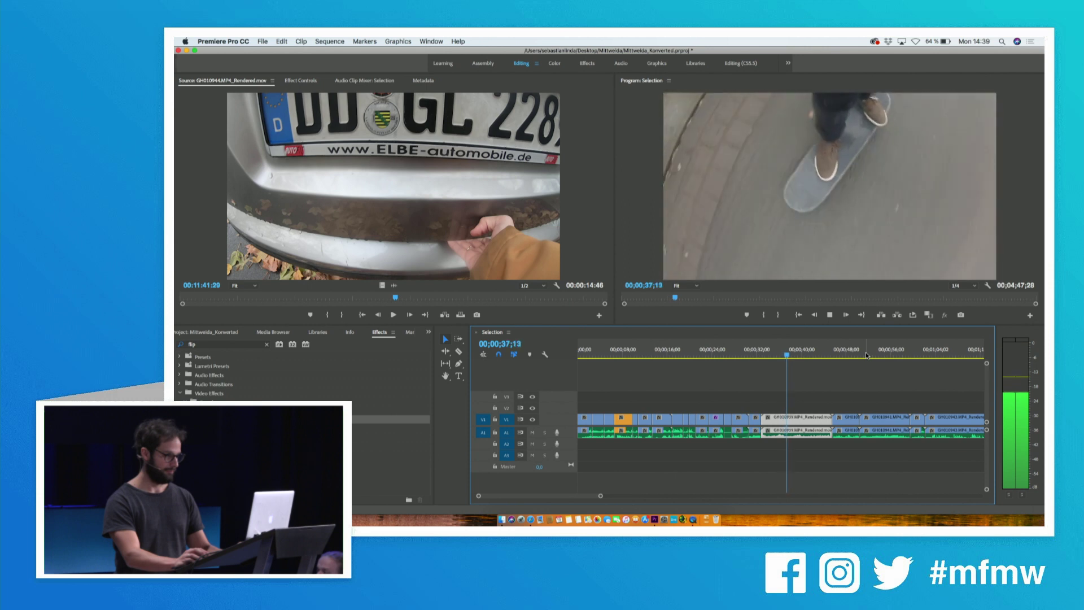
{"action": "key", "text": "space"}
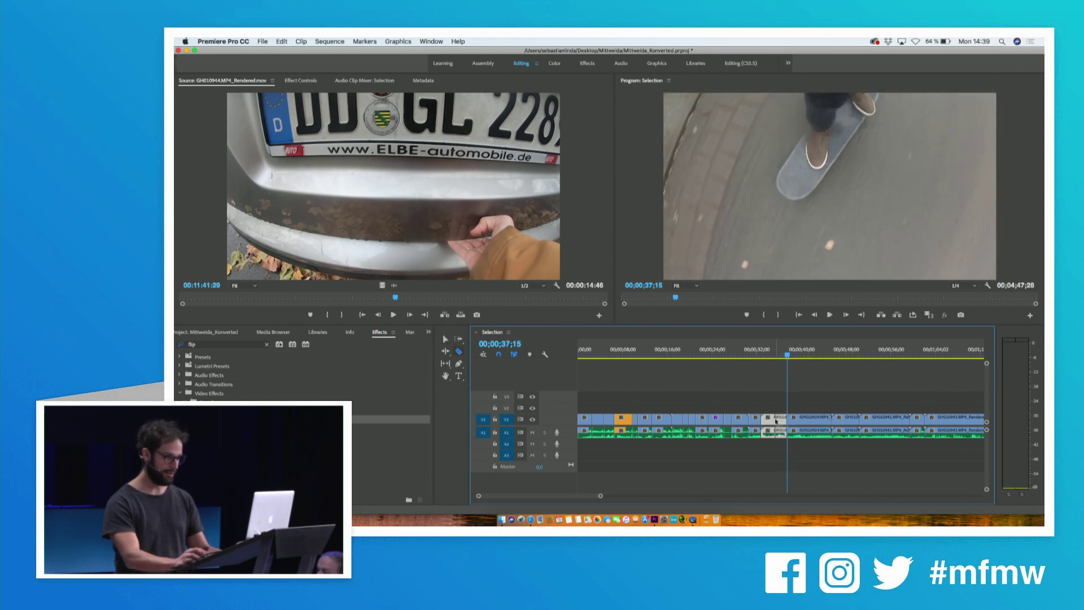
{"action": "key", "text": "shift+Delete"}
{"action": "key", "text": "space"}
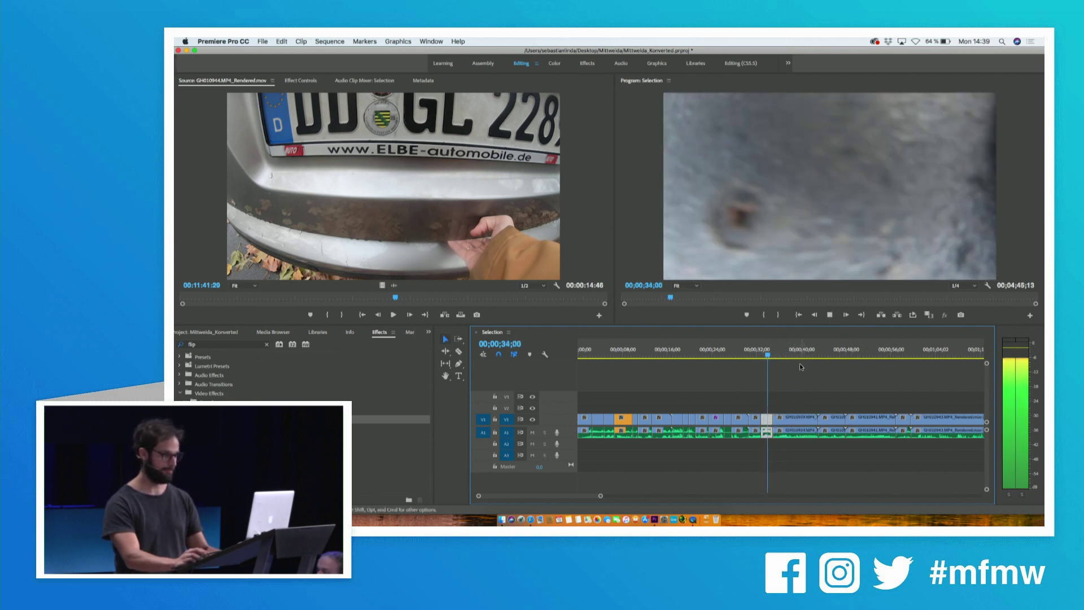
Check the remaining skateboard riding footage, then ripple-delete it together with the upside-down trees and building clip.
{"action": "key", "text": "space"}
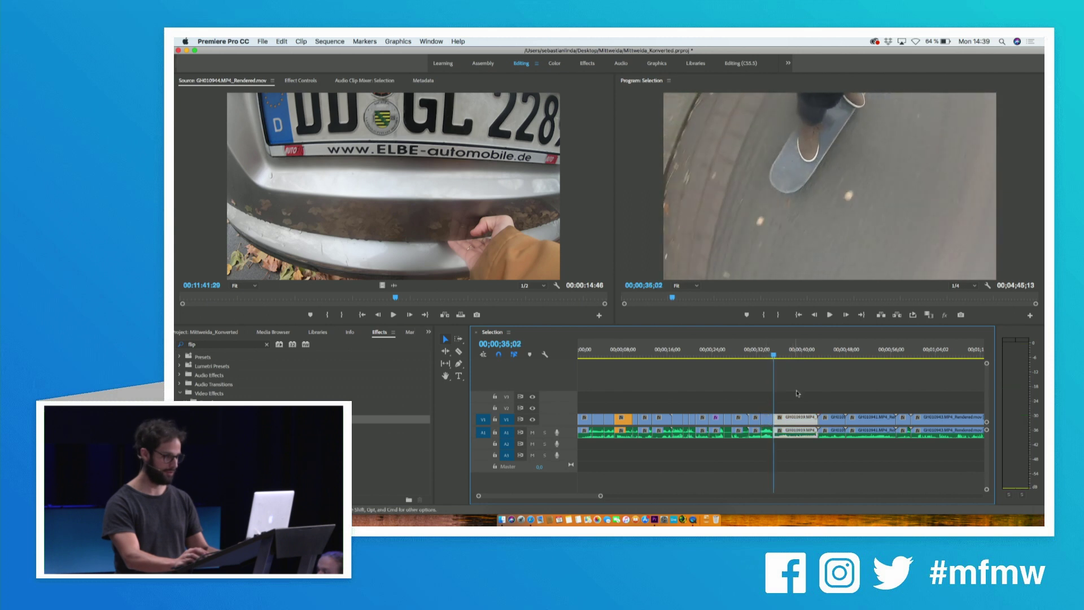
{"action": "left_click", "coordinate": [801, 357]}
{"action": "key", "text": "space"}
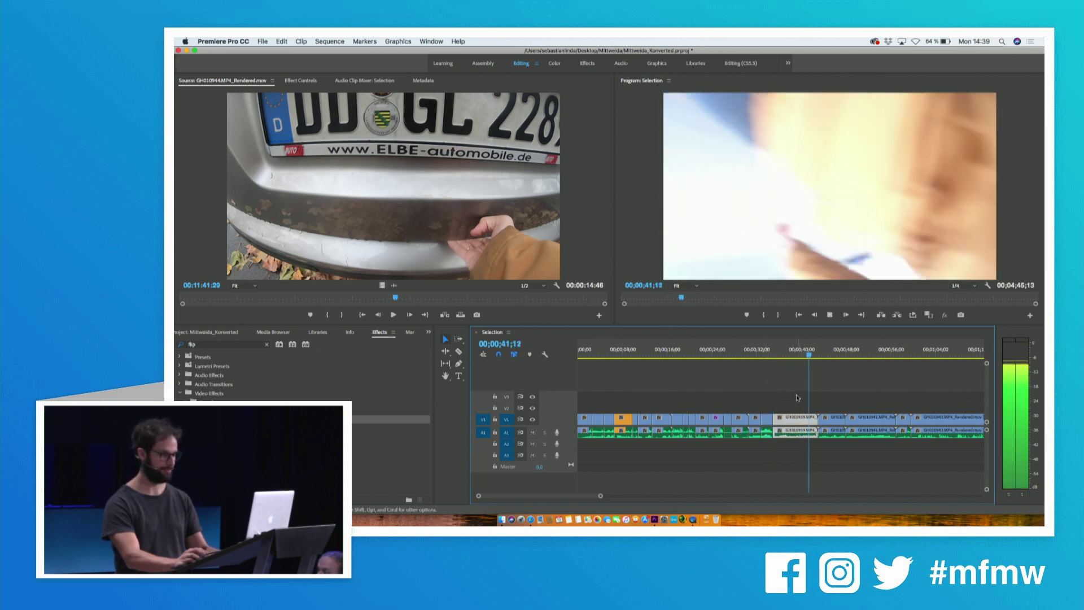
{"action": "key", "text": "q"}
{"action": "key", "text": "space"}
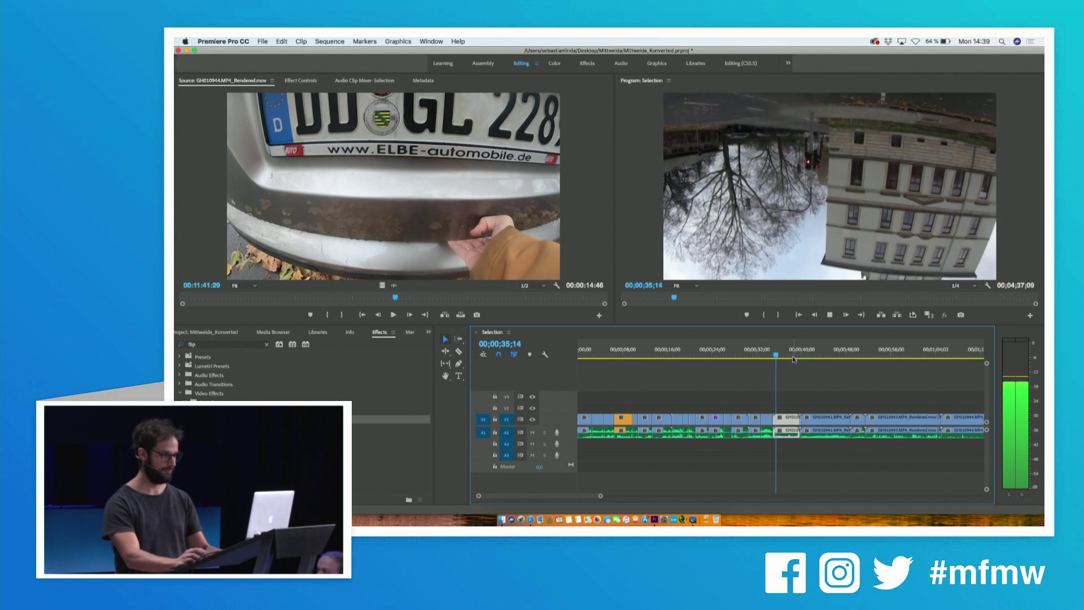
{"action": "key", "text": "w"}
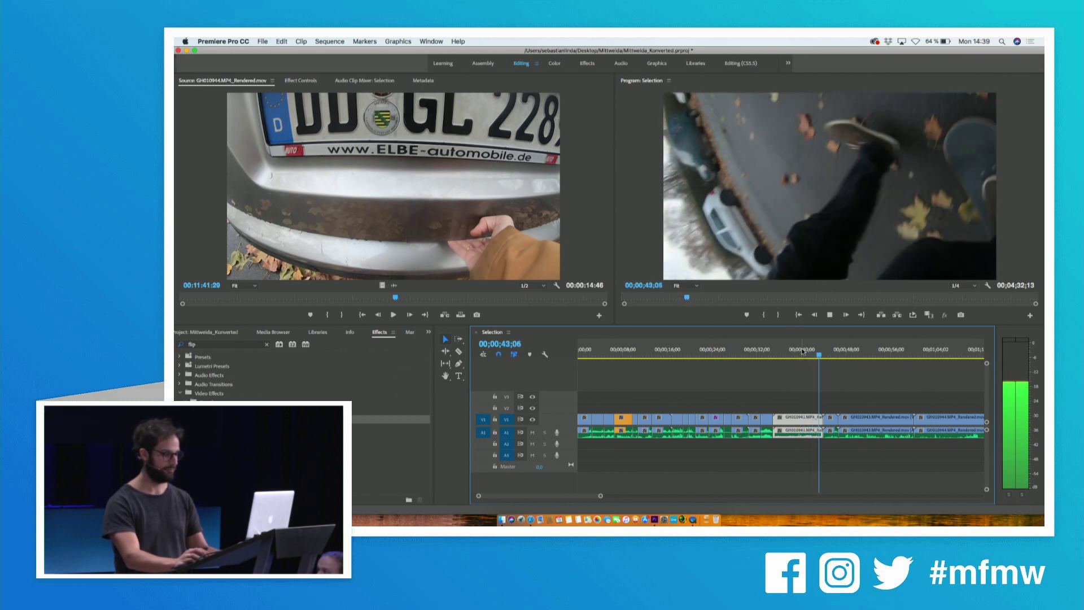
Review the skateboard wheel close-up clip, cut it at 00;00;42;01 and ripple-delete its unwanted footage, keeping a short section.
{"action": "key", "text": "space"}
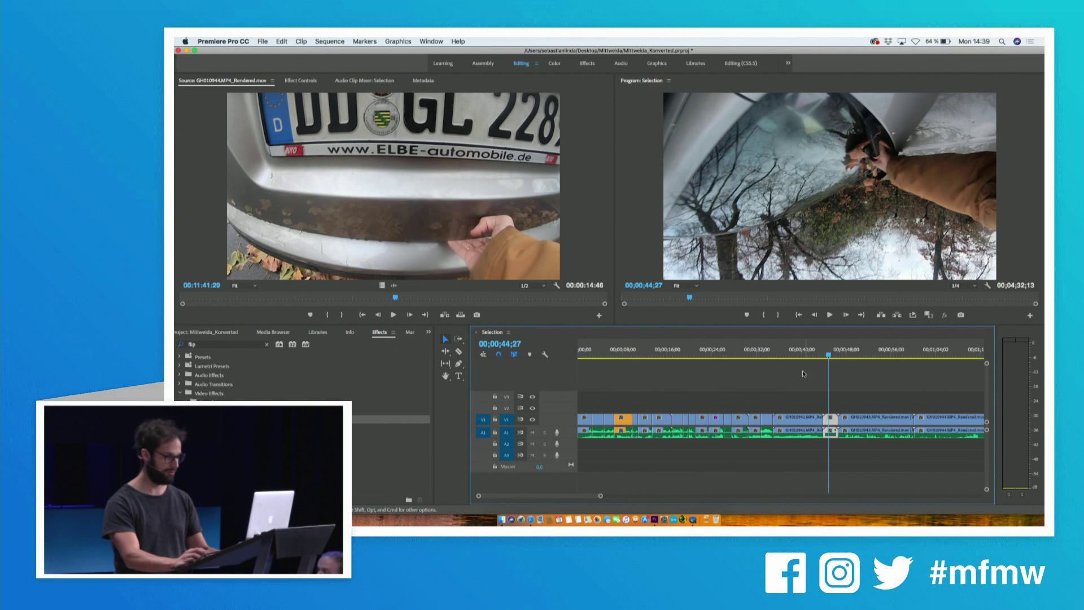
{"action": "left_click", "coordinate": [789, 352]}
{"action": "key", "text": "space"}
{"action": "key", "text": "="}
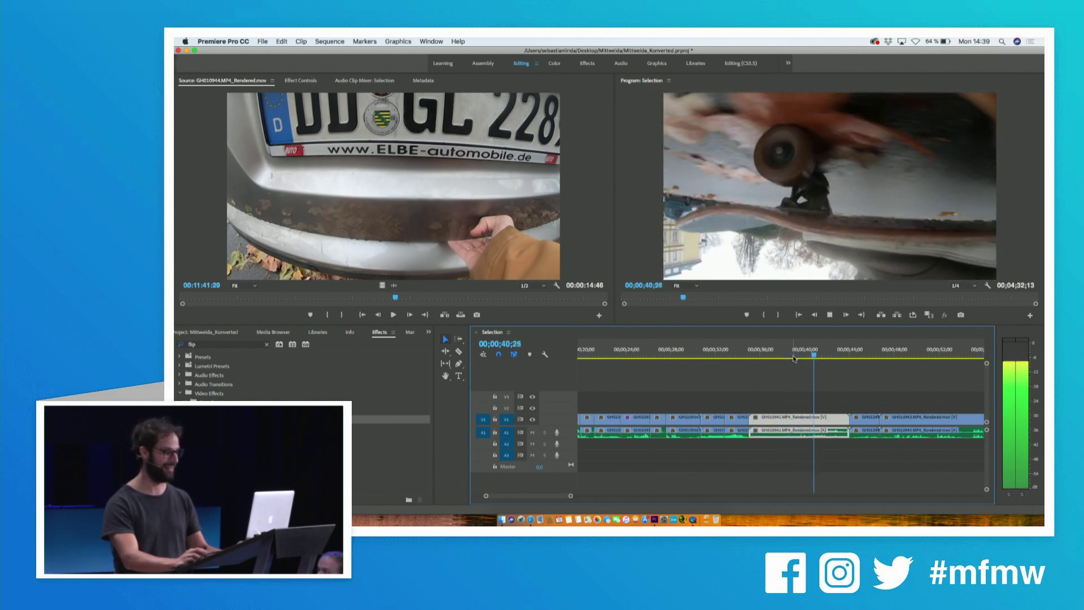
{"action": "left_click_drag", "start_coordinate": [831, 354], "coordinate": [821, 354]}
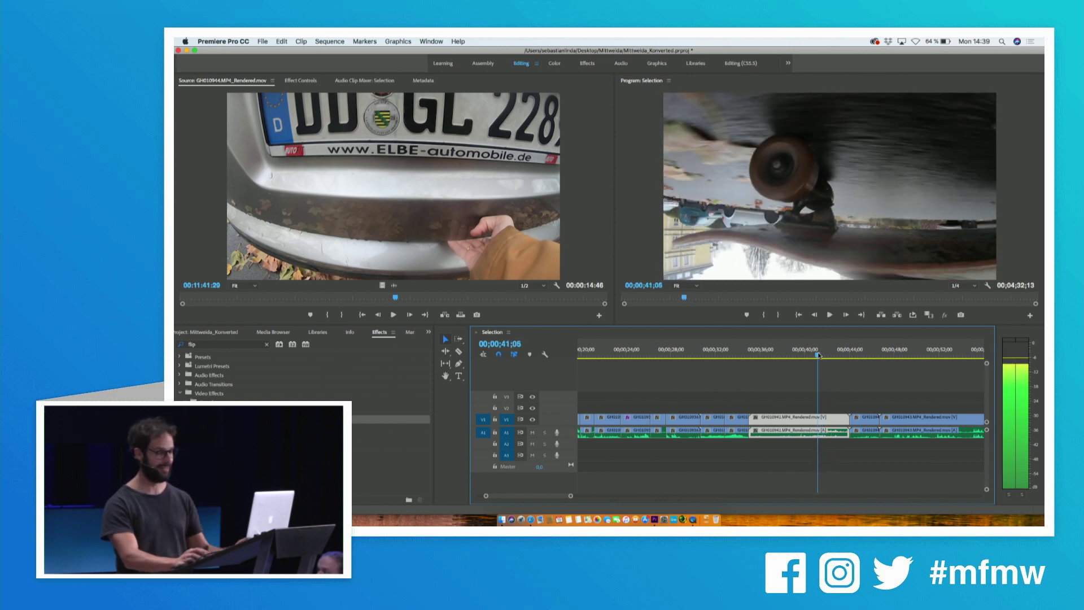
{"action": "key", "text": "space"}
{"action": "key", "text": "space"}
{"action": "left_click_drag", "start_coordinate": [828, 356], "coordinate": [828, 355]}
{"action": "key", "text": "c"}
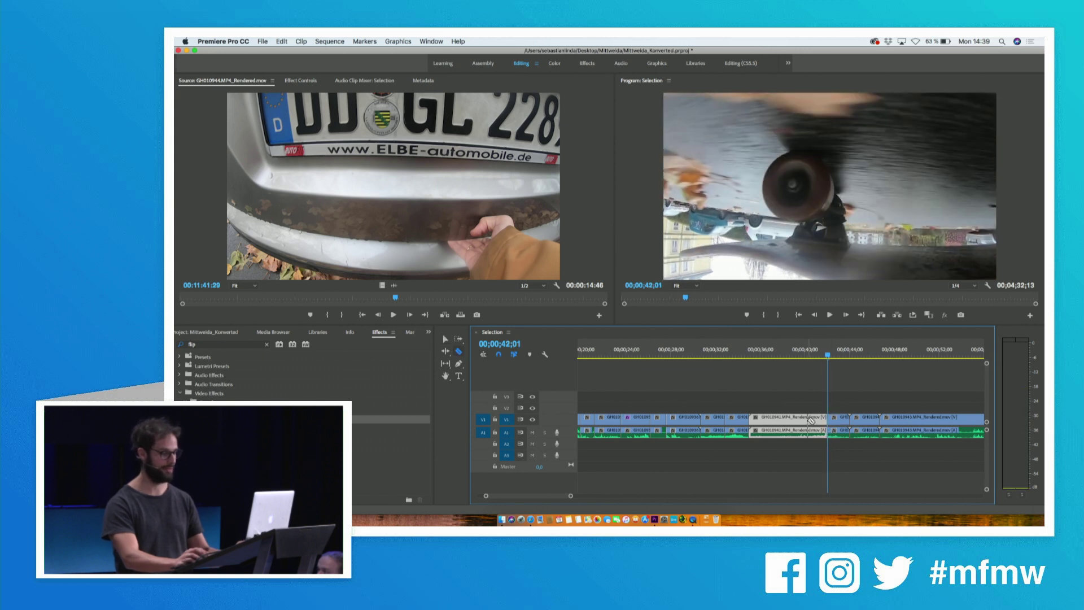
{"action": "key", "text": "alt+BackSpace"}
{"action": "left_click", "coordinate": [789, 423]}
{"action": "key", "text": "alt+BackSpace"}
Play the trimmed wheel section and ripple-delete the following clip of the hand at the car mirror.
{"action": "key", "text": "space"}
{"action": "left_click", "coordinate": [762, 351]}
{"action": "key", "text": "space"}
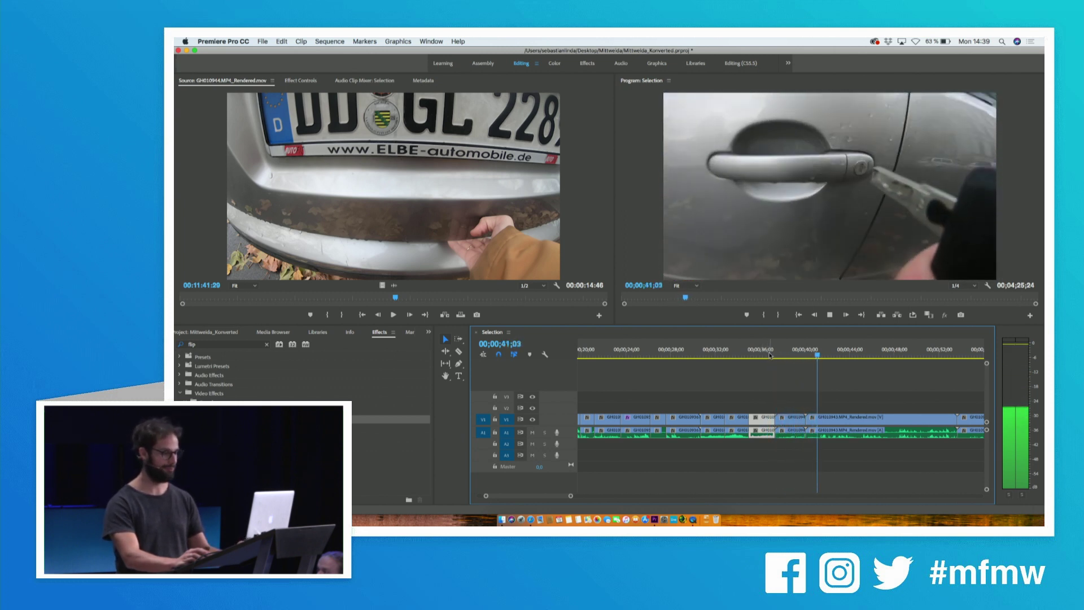
{"action": "left_click", "coordinate": [790, 421]}
{"action": "key", "text": "shift+Delete"}
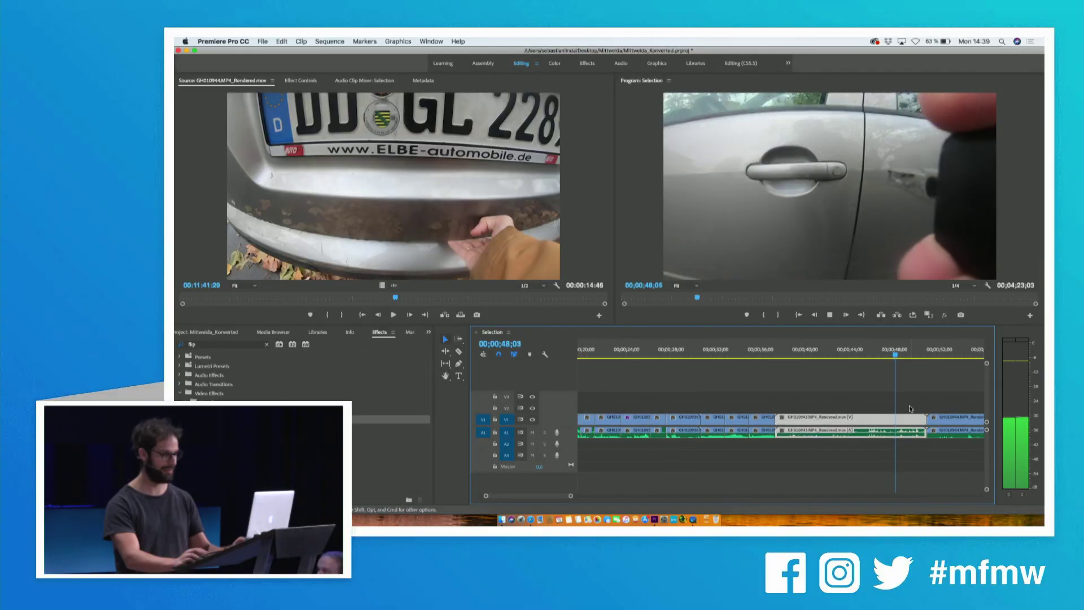
Cut the car door handle clip shortly before the key reaches the lock, ripple-delete the part before it and play the result.
{"action": "key", "text": "space"}
{"action": "key", "text": "c"}
{"action": "left_click", "coordinate": [900, 422]}
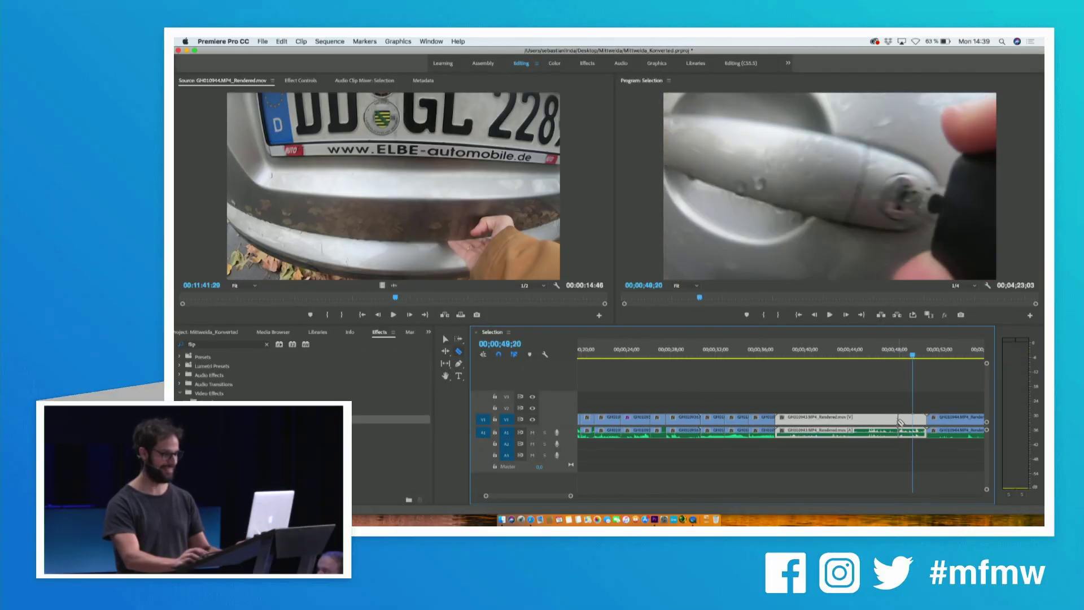
{"action": "key", "text": "shift+Delete"}
{"action": "key", "text": "space"}
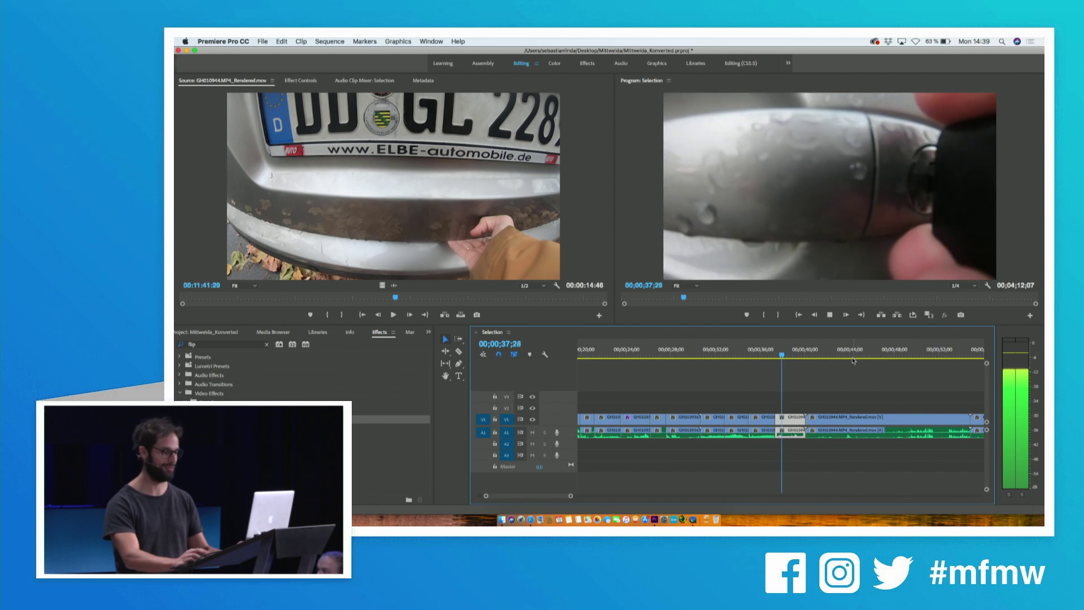
Cut the car door clip just after the key enters the lock and ripple-delete its tail.
{"action": "key", "text": "space"}
{"action": "left_click", "coordinate": [794, 420]}
{"action": "key", "text": "v"}
{"action": "left_click", "coordinate": [799, 421]}
{"action": "key", "text": "shift+Delete"}
Review the car trunk clip, cut it in its second half and ripple-delete the part before the cut.
{"action": "left_click_drag", "start_coordinate": [845, 355], "coordinate": [848, 356]}
{"action": "key", "text": "space"}
{"action": "key", "text": "c"}
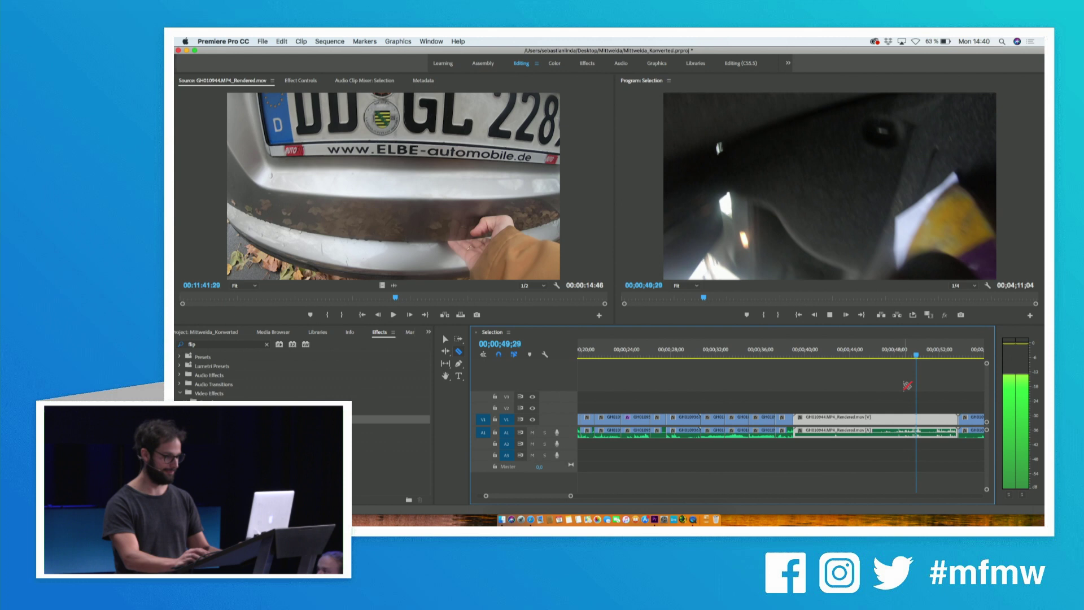
{"action": "key", "text": "space"}
{"action": "left_click", "coordinate": [890, 422]}
{"action": "key", "text": "v"}
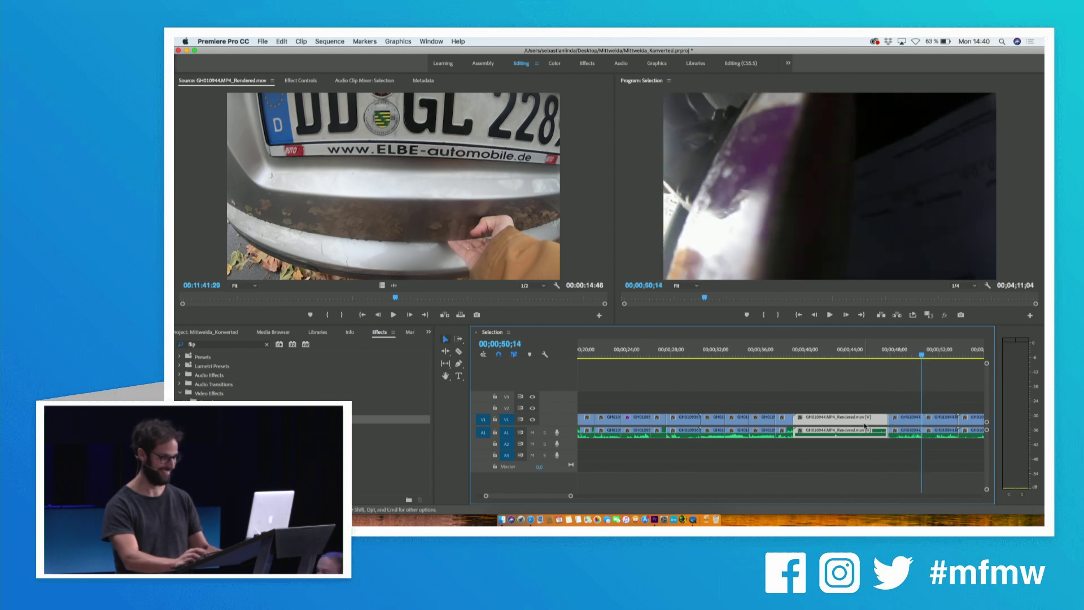
{"action": "key", "text": "shift+Delete"}
Play the remaining open-trunk footage and ripple-delete its second part.
{"action": "key", "text": "space"}
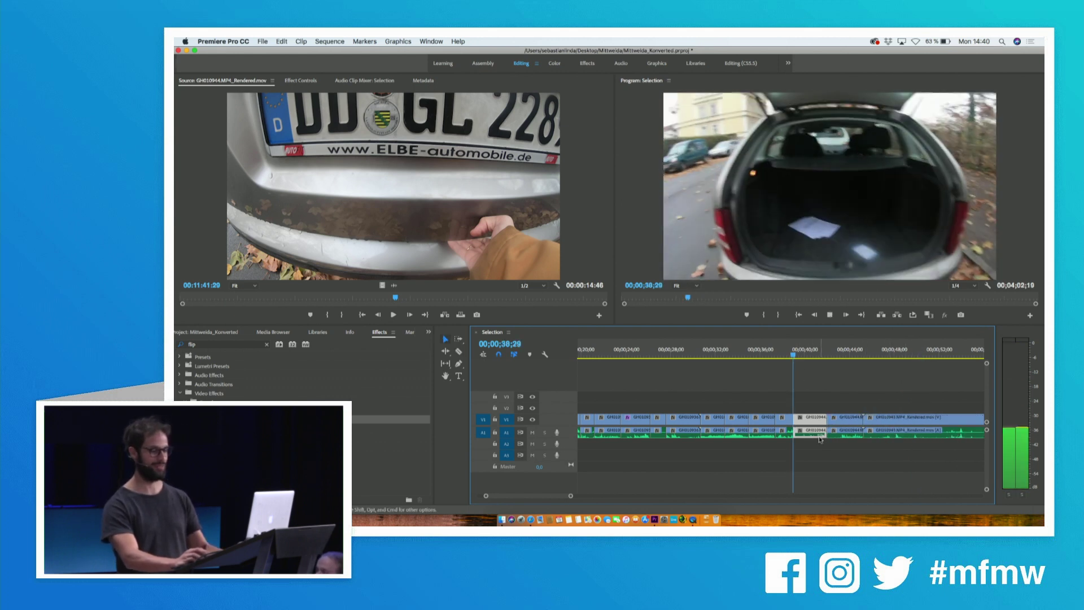
{"action": "key", "text": "="}
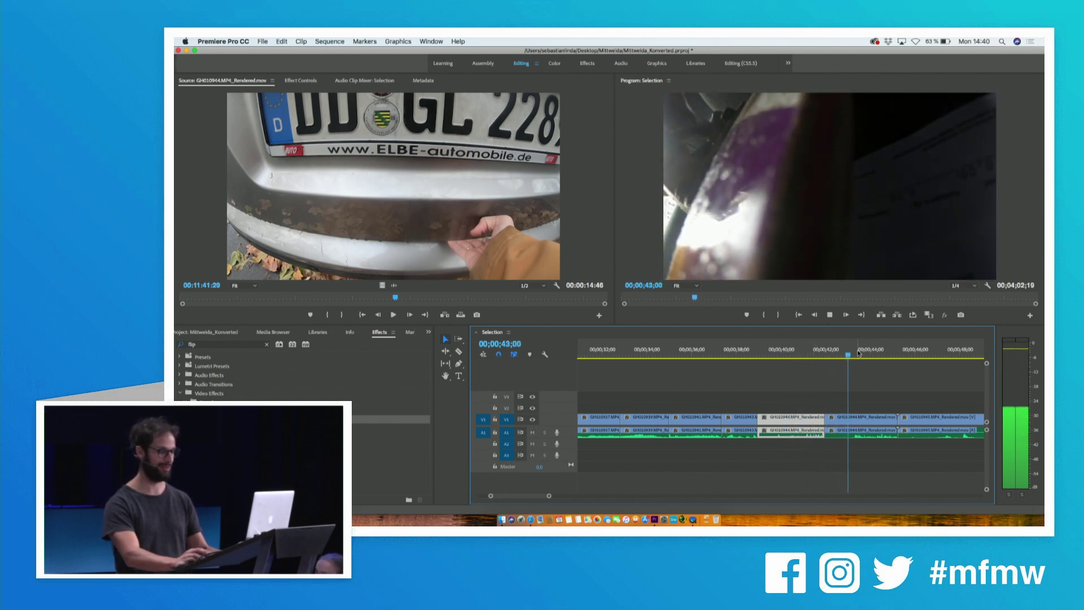
{"action": "left_click", "coordinate": [885, 419]}
{"action": "key", "text": "shift+Delete"}
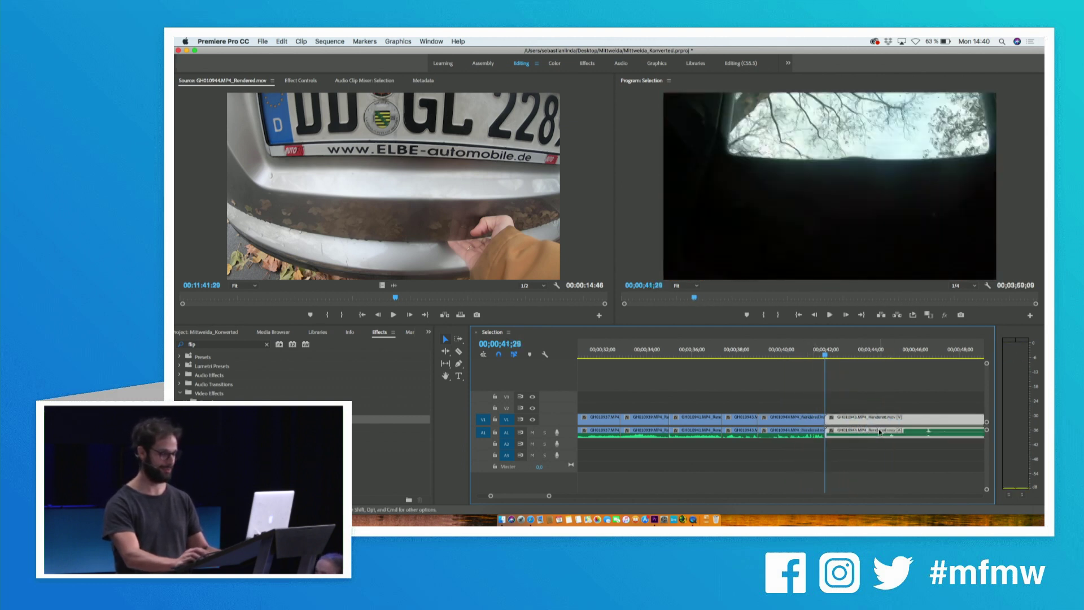
Cut the first clip filmed from inside the trunk soon after the hatch opens and ripple-delete the rest.
{"action": "key", "text": "minus"}
{"action": "key", "text": "minus"}
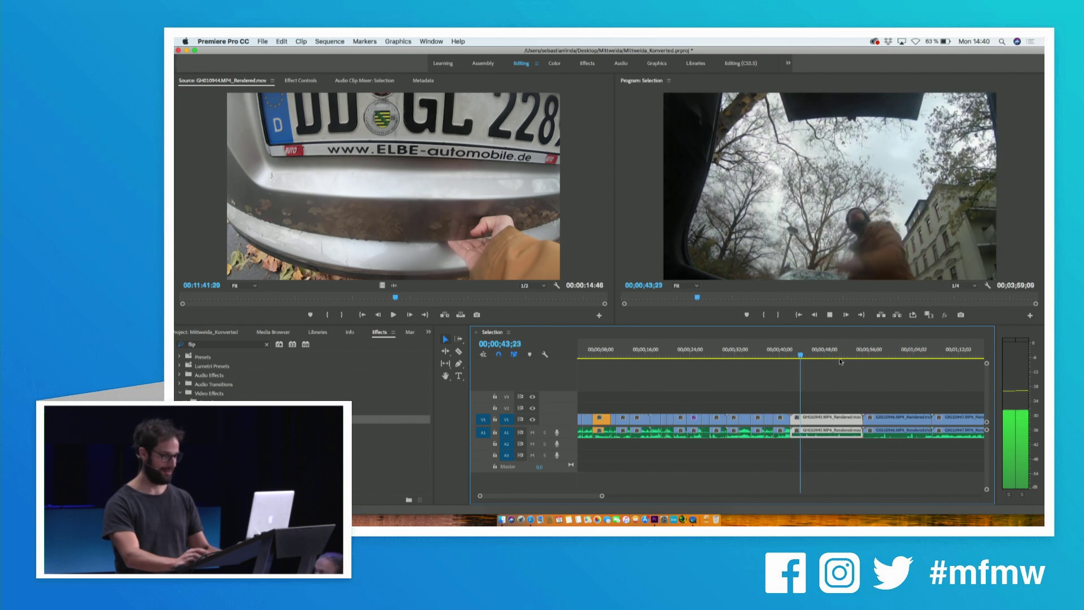
{"action": "key", "text": "space"}
{"action": "key", "text": "c"}
{"action": "left_click", "coordinate": [809, 418]}
{"action": "key", "text": "v"}
{"action": "key", "text": "space"}
{"action": "left_click", "coordinate": [849, 355]}
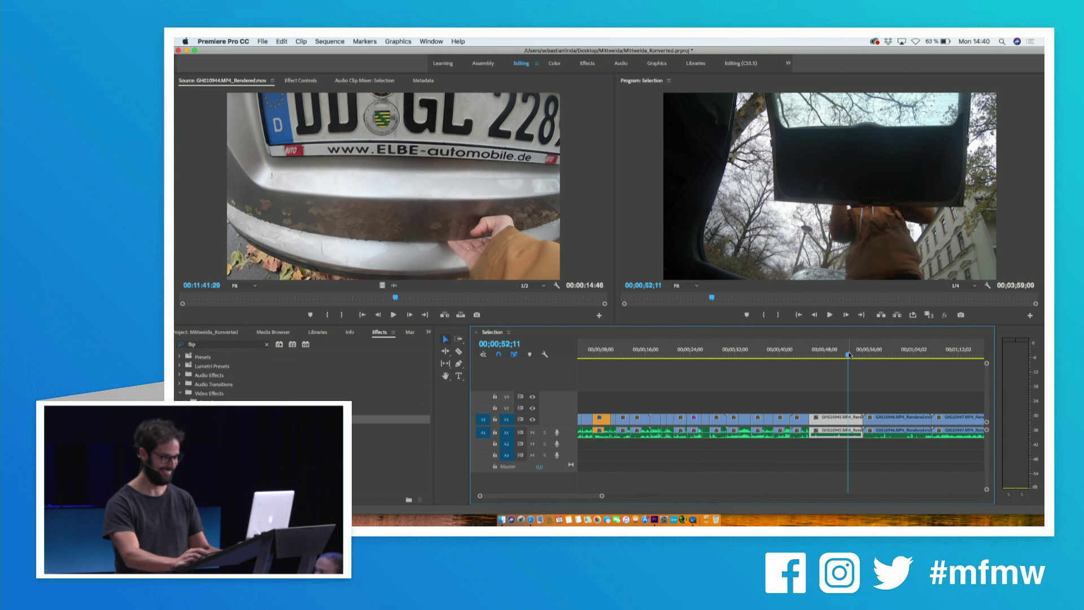
{"action": "key", "text": "space"}
{"action": "key", "text": "shift+Delete"}
Cut the second in-trunk clip at 00;00;52;14, ripple-delete the part before it and the tail after the hatch closes.
{"action": "left_click_drag", "start_coordinate": [861, 352], "coordinate": [865, 350]}
{"action": "key", "text": "space"}
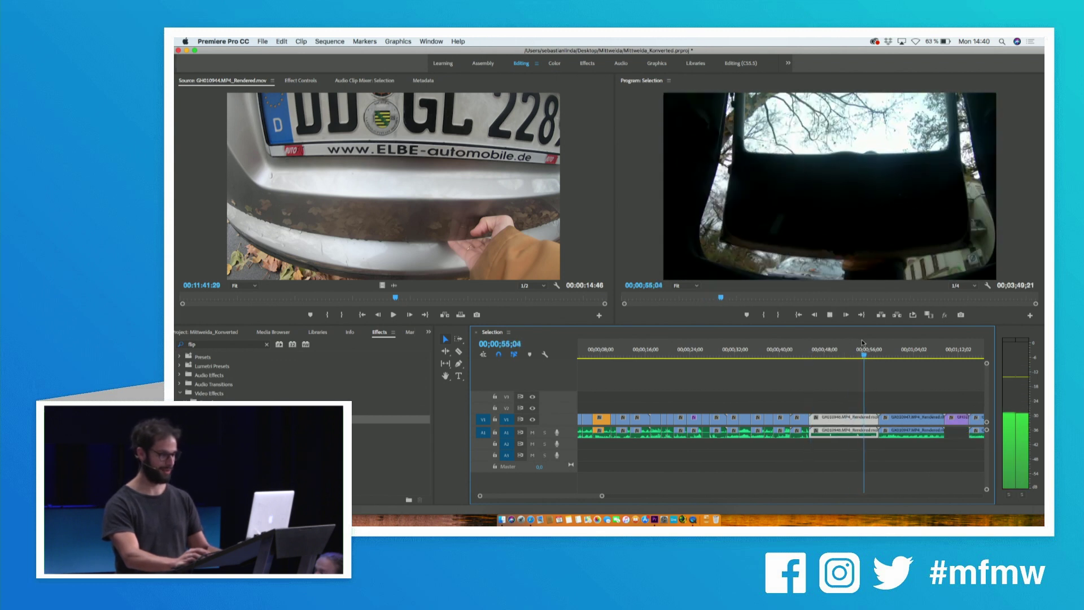
{"action": "left_click_drag", "start_coordinate": [863, 341], "coordinate": [849, 340]}
{"action": "key", "text": "super+k"}
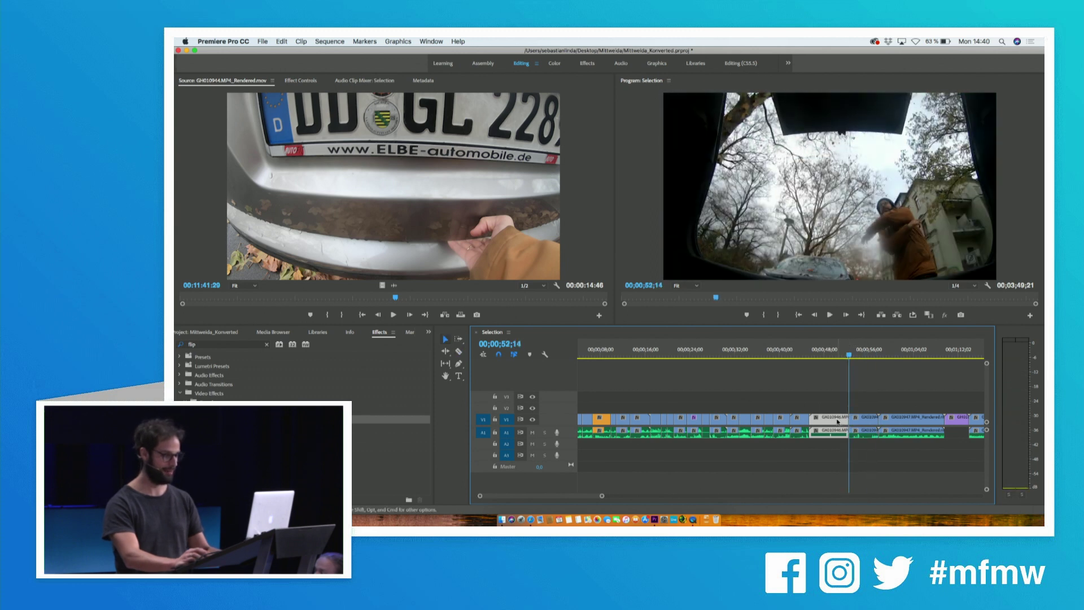
{"action": "key", "text": "shift+Delete"}
{"action": "key", "text": "space"}
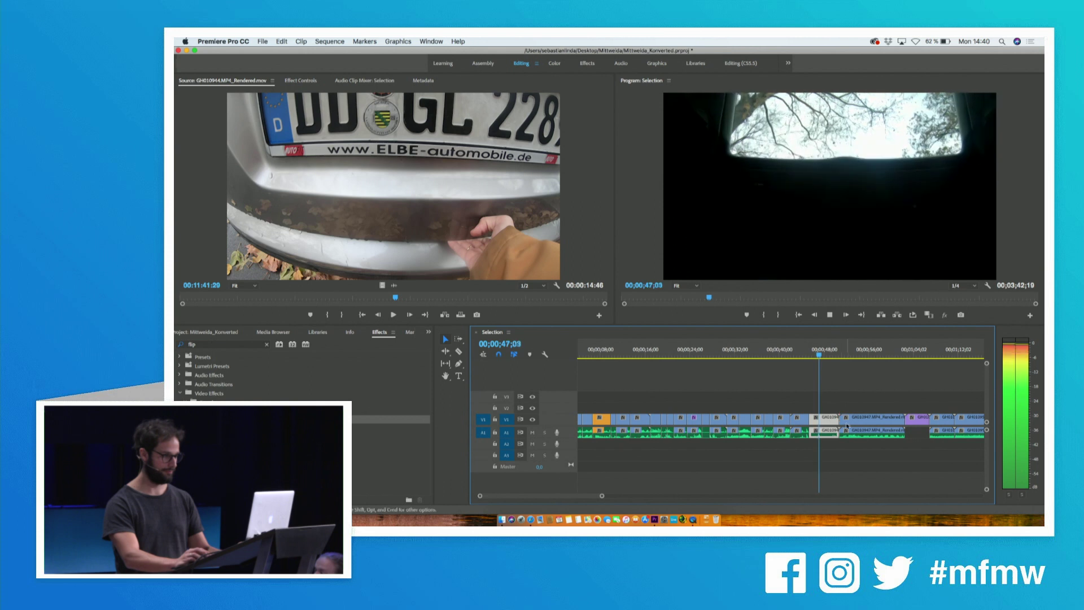
{"action": "key", "text": "space"}
{"action": "left_click_drag", "start_coordinate": [831, 421], "coordinate": [812, 424]}
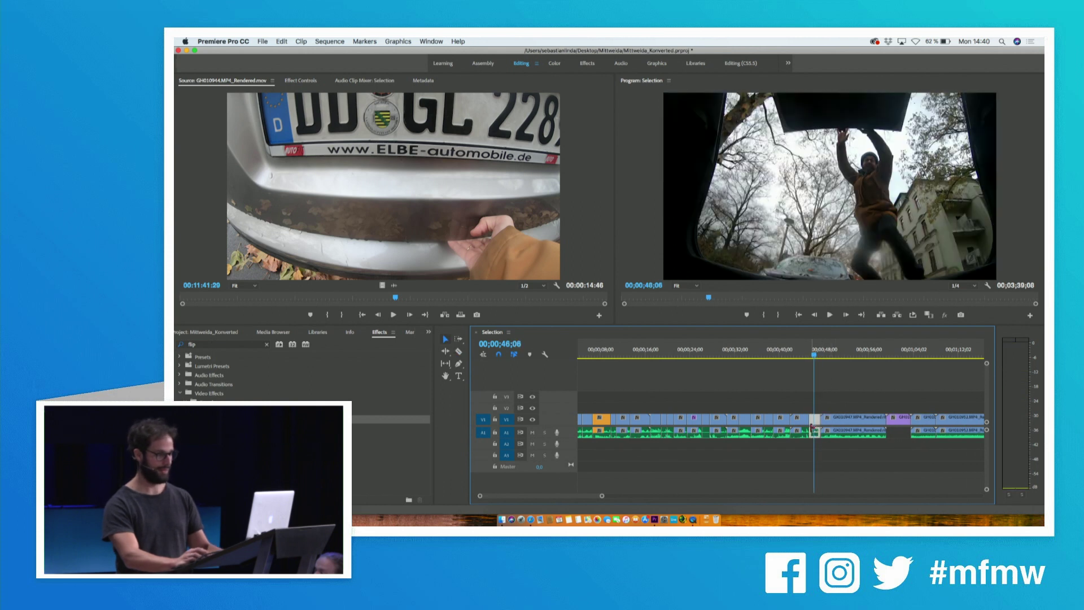
Set the short hatch-closing clip's speed to 25% and move its video up to track V2.
{"action": "key", "text": "super+r"}
{"action": "type", "text": "25"}
{"action": "key", "text": "Return"}
Review the dashboard gauge clip, cut it at about 00;00;55;02, ripple-delete all but a brief section and play on.
{"action": "left_click_drag", "start_coordinate": [833, 351], "coordinate": [828, 355]}
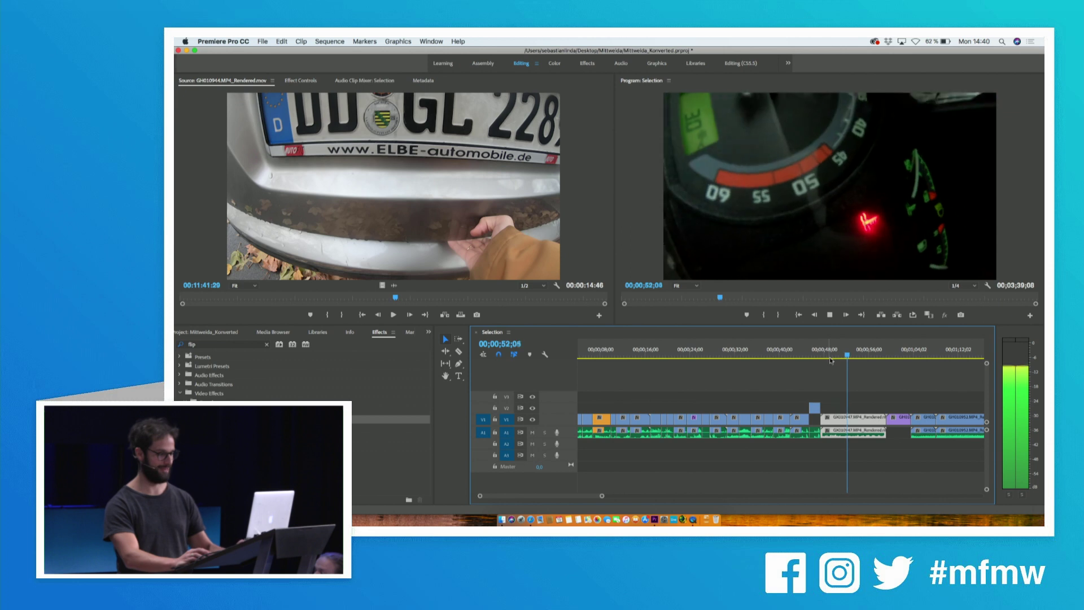
{"action": "key", "text": "space"}
{"action": "key", "text": "space"}
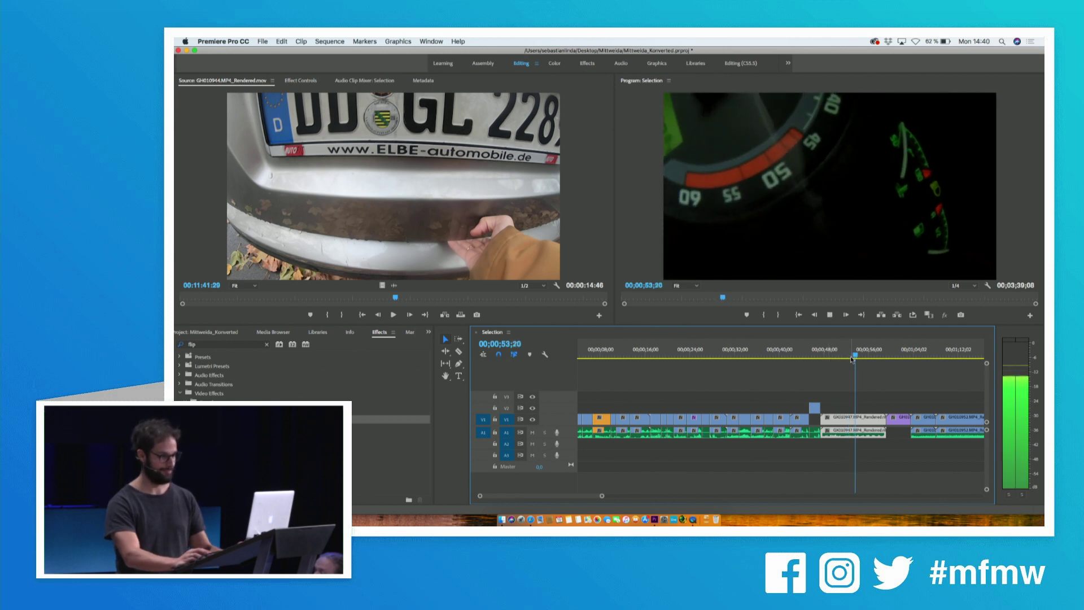
{"action": "key", "text": "space"}
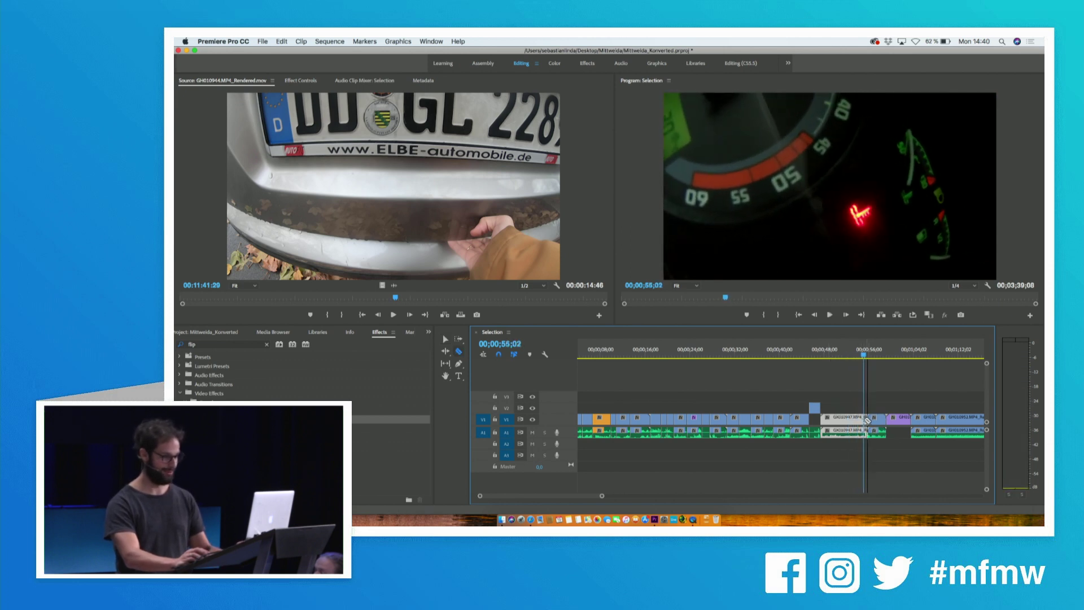
{"action": "key", "text": "shift+Delete"}
{"action": "left_click", "coordinate": [851, 423]}
{"action": "key", "text": "shift+Delete"}
{"action": "key", "text": "space"}
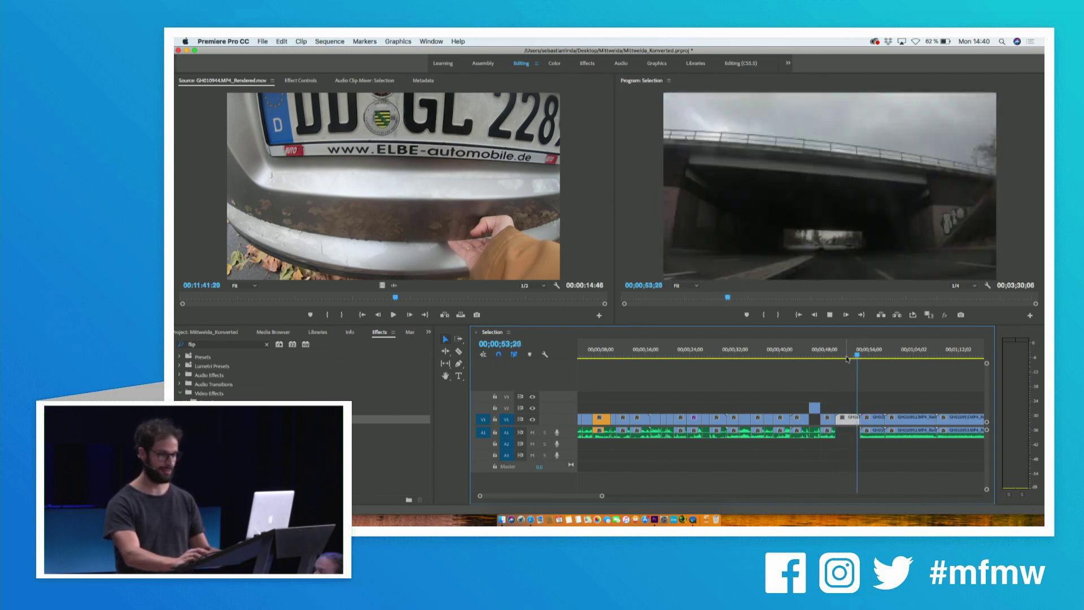
Cut the first clip of the hand at the steering wheel at about 00;00;57;02 and ripple-delete the rest.
{"action": "key", "text": "="}
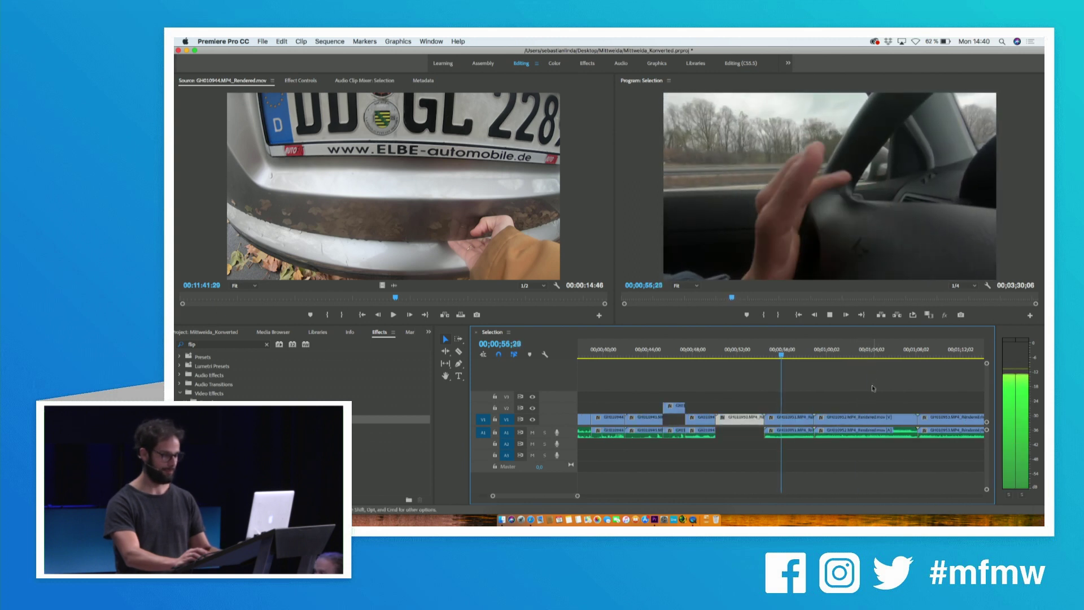
{"action": "key", "text": "space"}
{"action": "key", "text": "super+k"}
{"action": "left_click", "coordinate": [806, 422]}
{"action": "key", "text": "shift+Delete"}
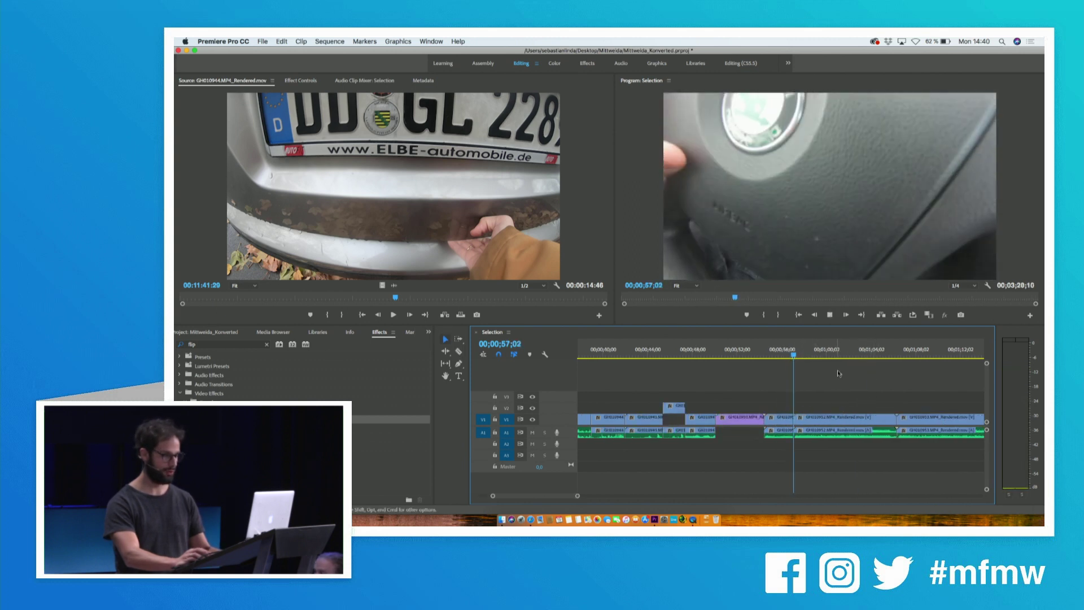
Cut the second hand-gesture clip in two places, the later at about 00;01;04;16, and ripple-delete its opening and tail.
{"action": "key", "text": "space"}
{"action": "left_click", "coordinate": [838, 354]}
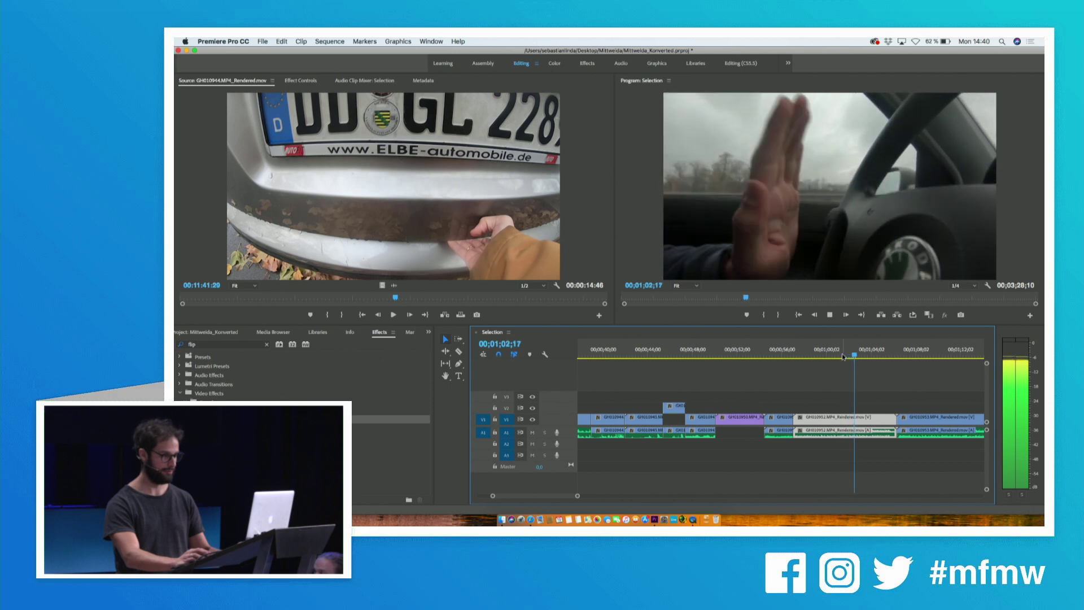
{"action": "key", "text": "c"}
{"action": "key", "text": "space"}
{"action": "left_click", "coordinate": [875, 422]}
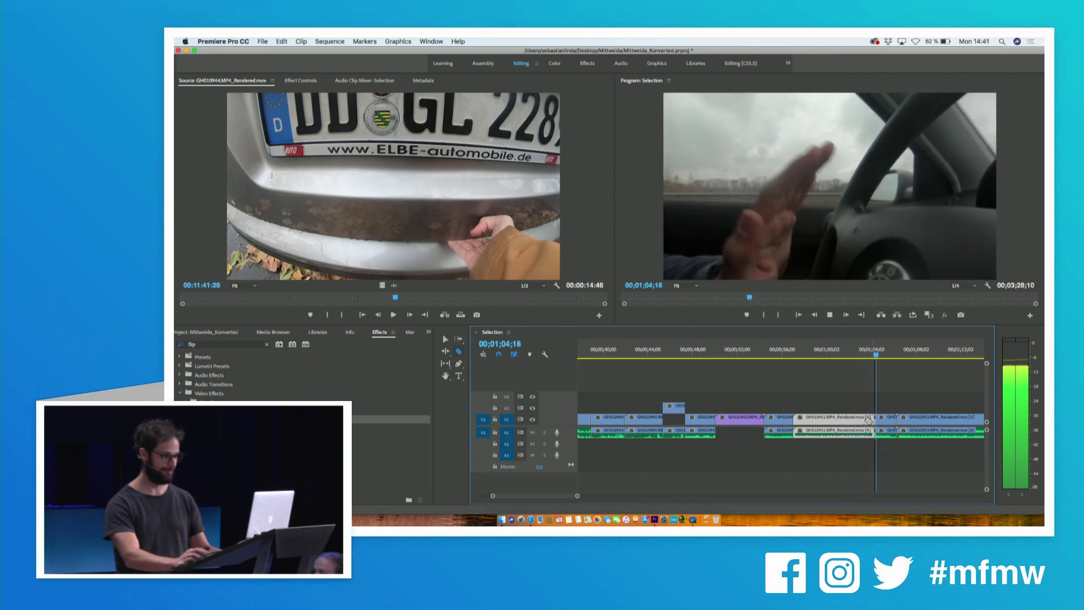
{"action": "left_click", "coordinate": [836, 421]}
{"action": "key", "text": "v"}
{"action": "left_click", "coordinate": [819, 420]}
{"action": "key", "text": "shift+Delete"}
{"action": "left_click", "coordinate": [842, 421]}
{"action": "key", "text": "shift+Delete"}
{"action": "key", "text": "Down"}
Ripple-trim the end of the raised-fist clip to 00;01;05;00 and play on into the phone navigation clip.
{"action": "key", "text": "space"}
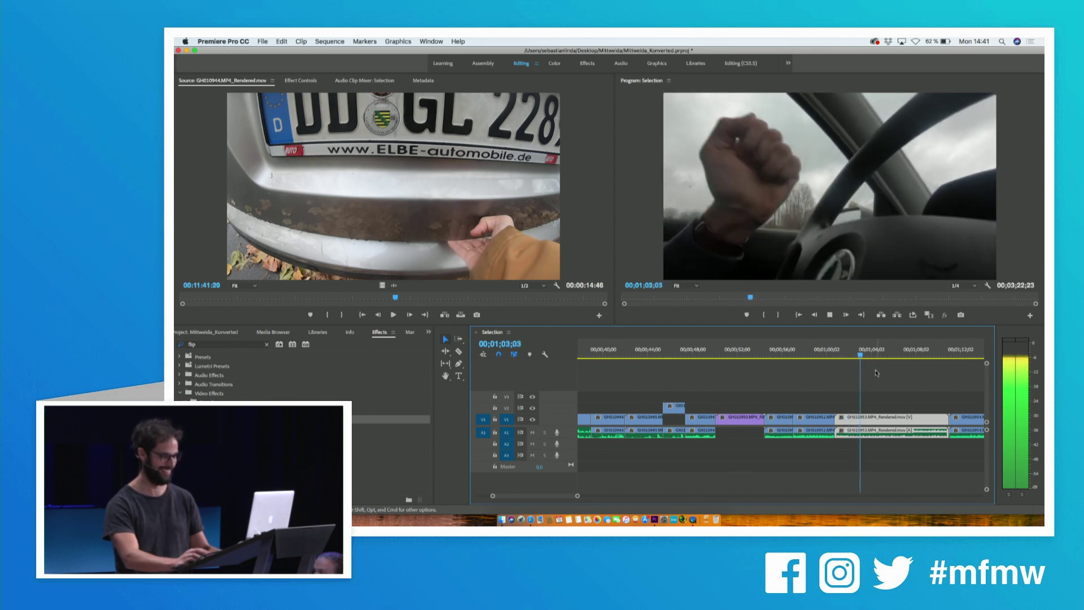
{"action": "key", "text": "space"}
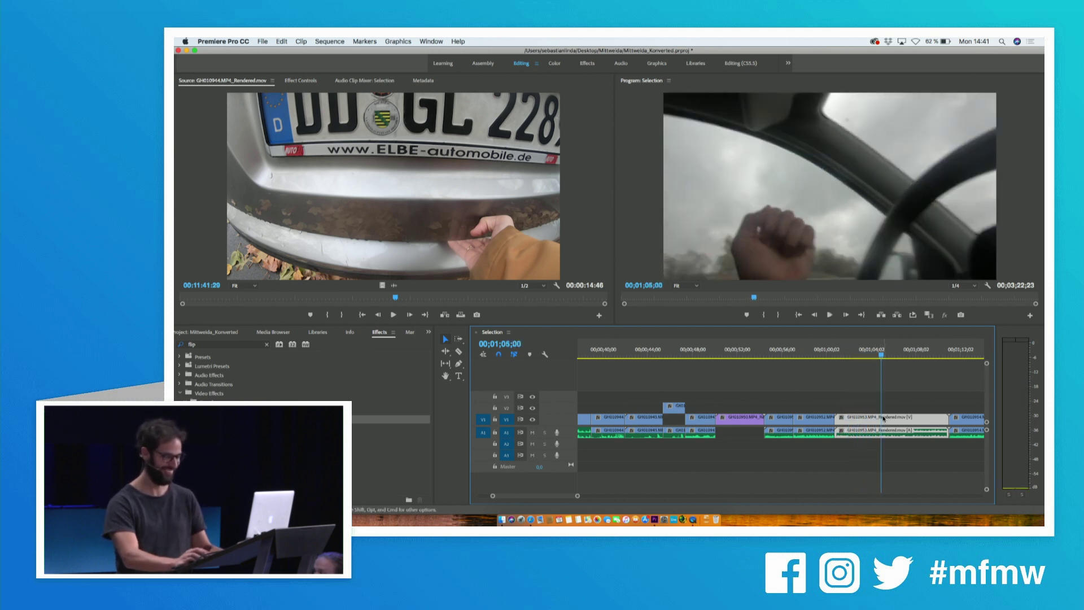
{"action": "key", "text": "w"}
{"action": "key", "text": "space"}
{"action": "key", "text": "minus"}
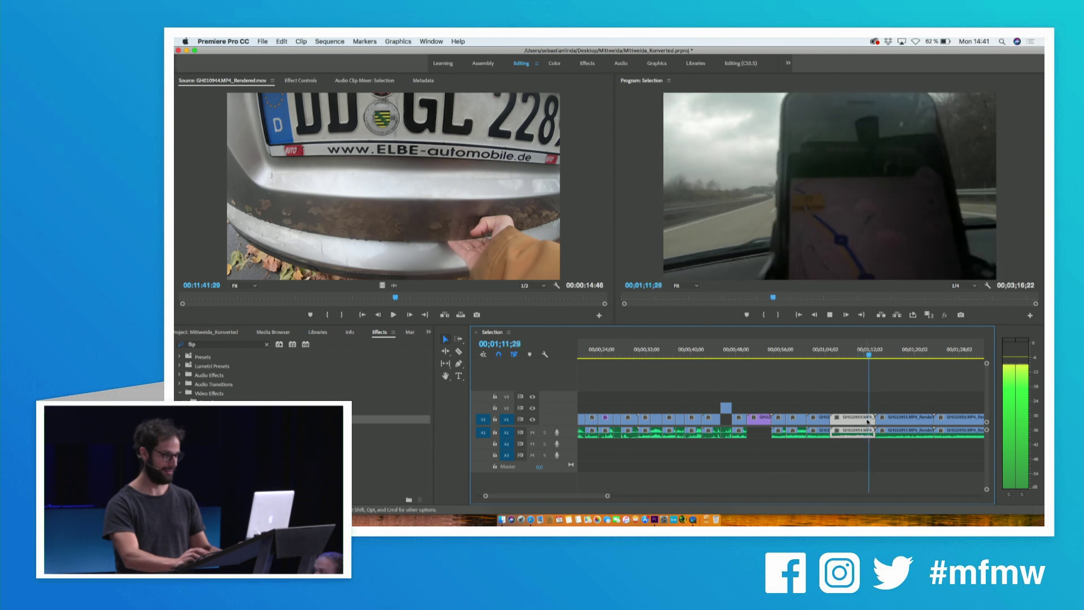
Review the phone navigation and cloudy country road footage, and ripple-trim the start of the road clip to the playhead.
{"action": "key", "text": "space"}
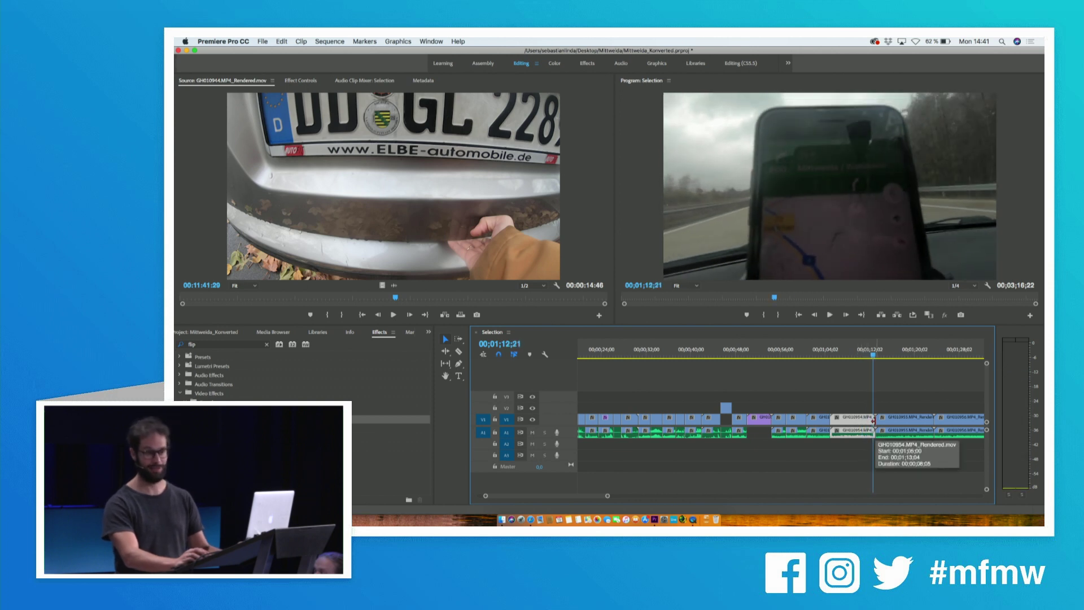
{"action": "key", "text": "space"}
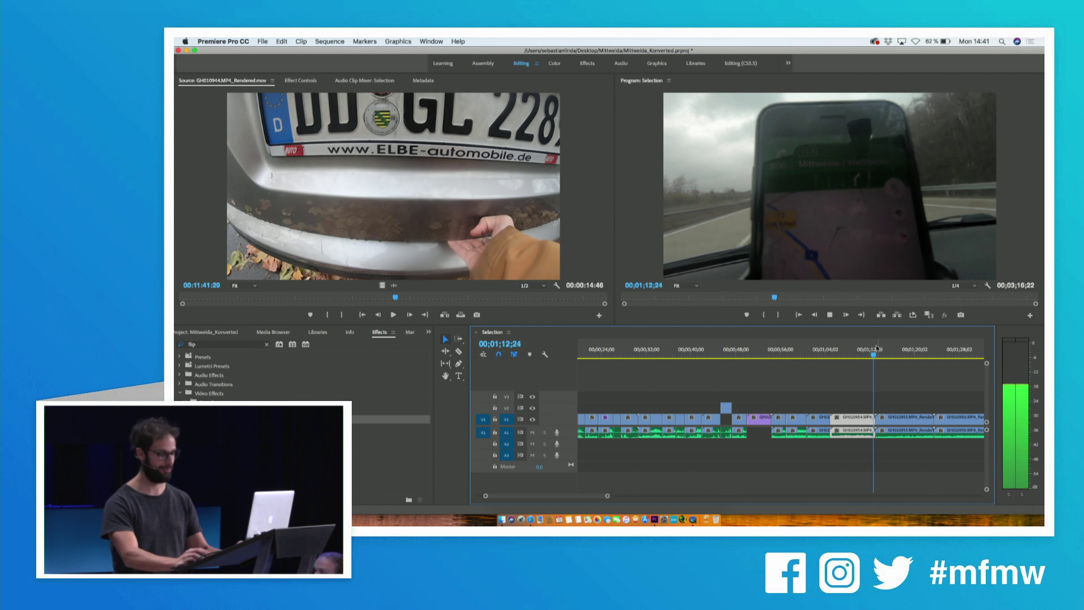
{"action": "key", "text": "minus"}
{"action": "key", "text": "equal"}
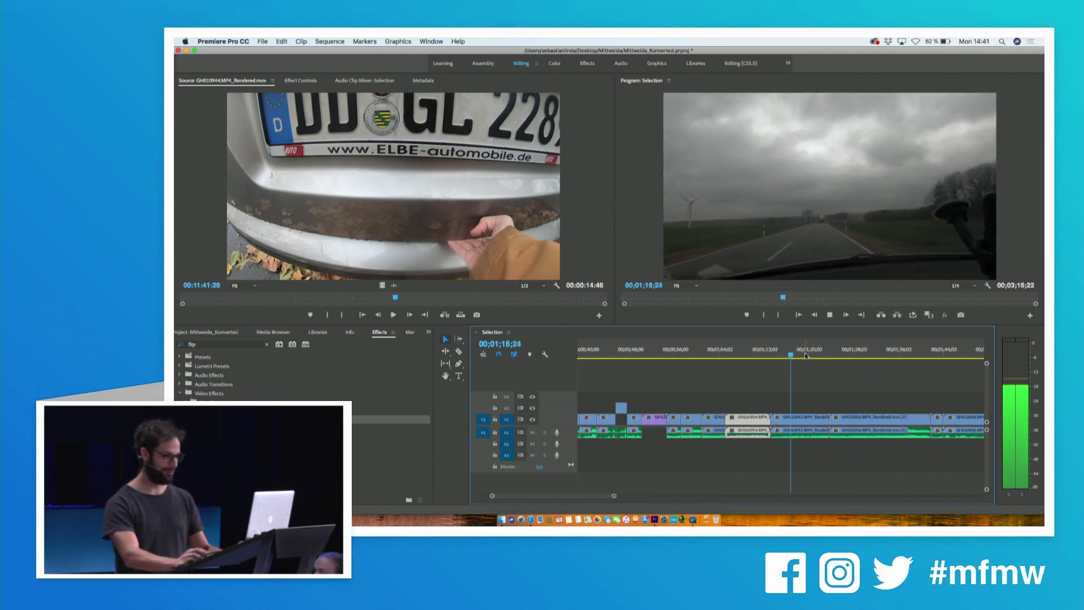
{"action": "left_click", "coordinate": [810, 355]}
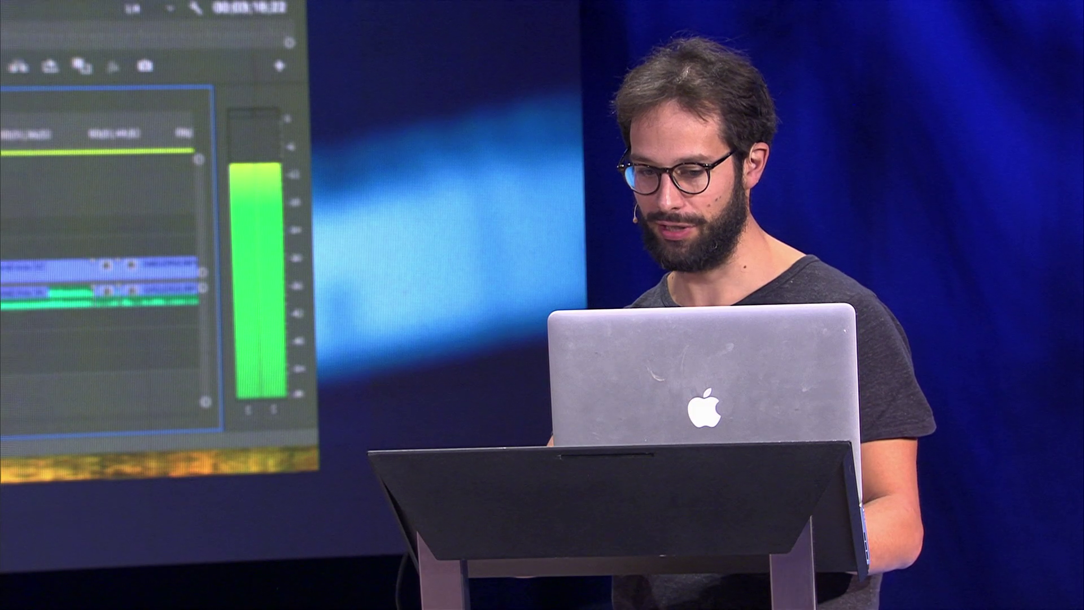
{"action": "key", "text": "space"}
{"action": "key", "text": "q"}
{"action": "key", "text": "d"}
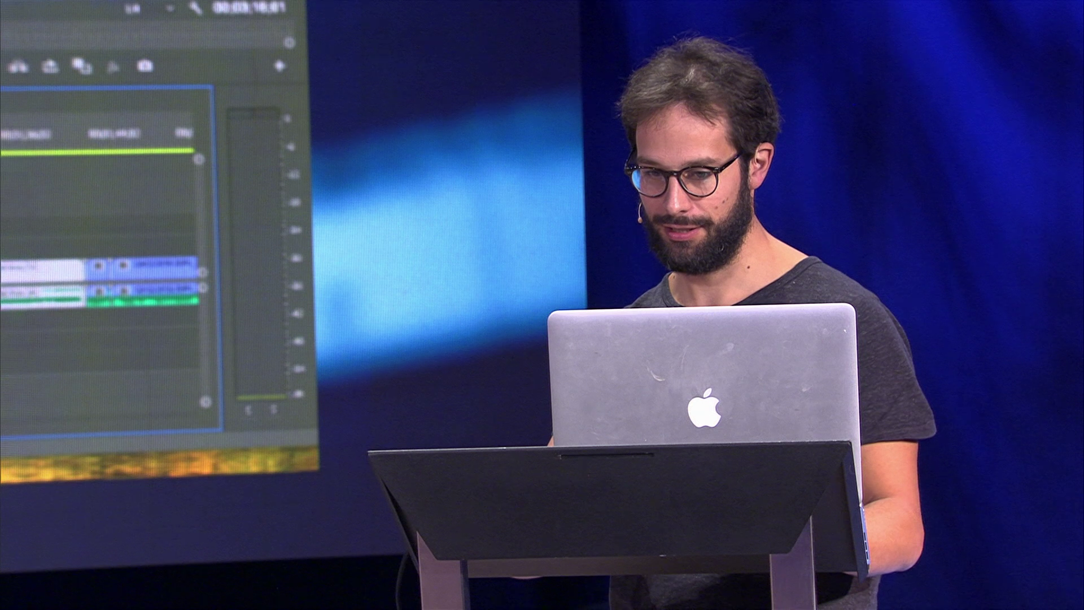
Ripple-trim the end of the tree-lined road clip at about 00;01;25;19, and replay the following footage.
{"action": "key", "text": "space"}
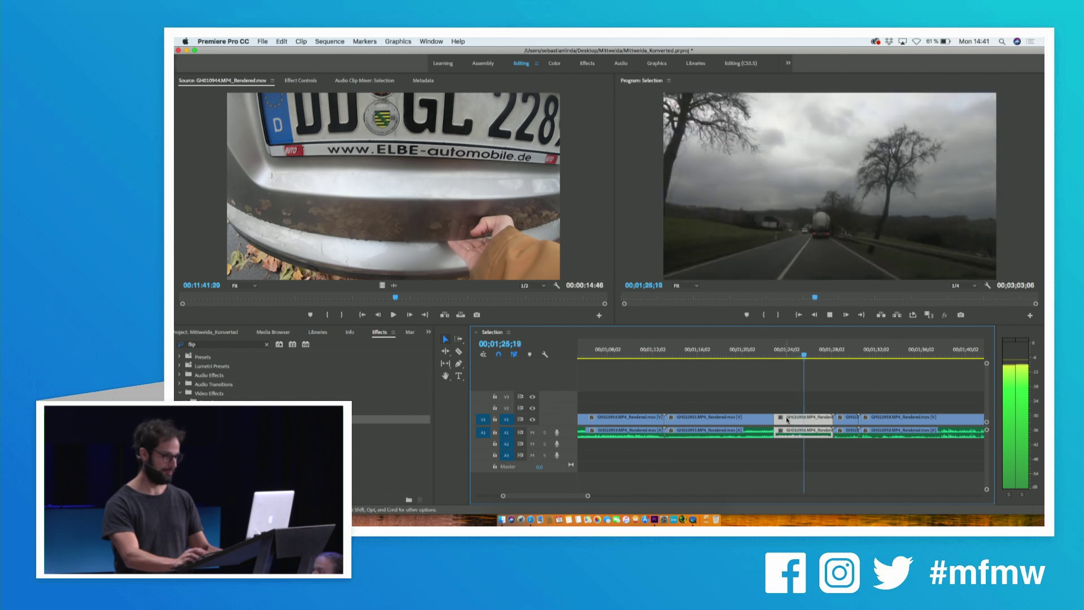
{"action": "key", "text": "w"}
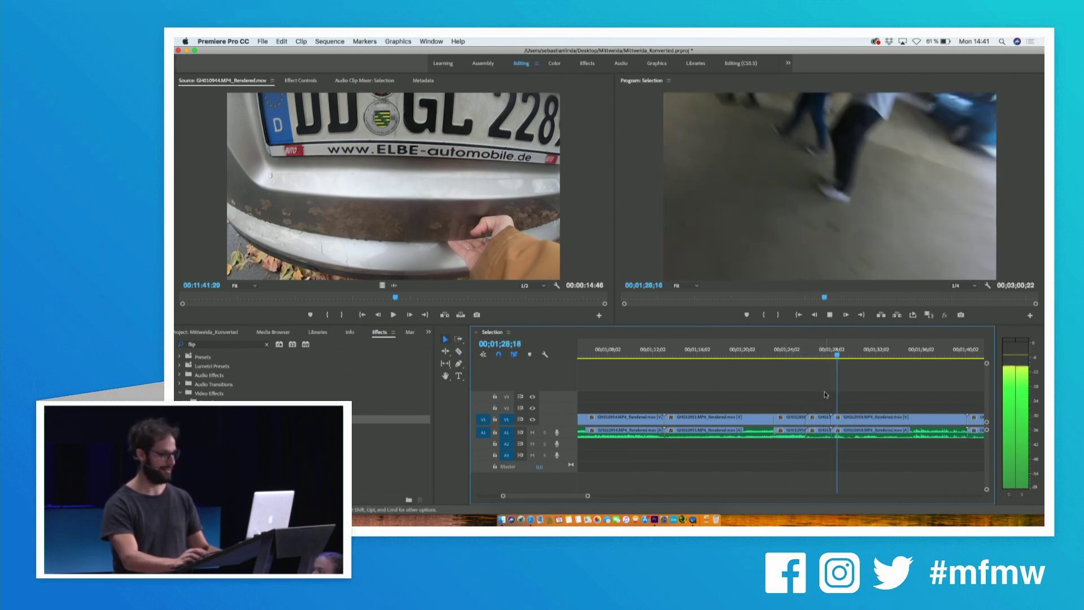
{"action": "left_click", "coordinate": [816, 347]}
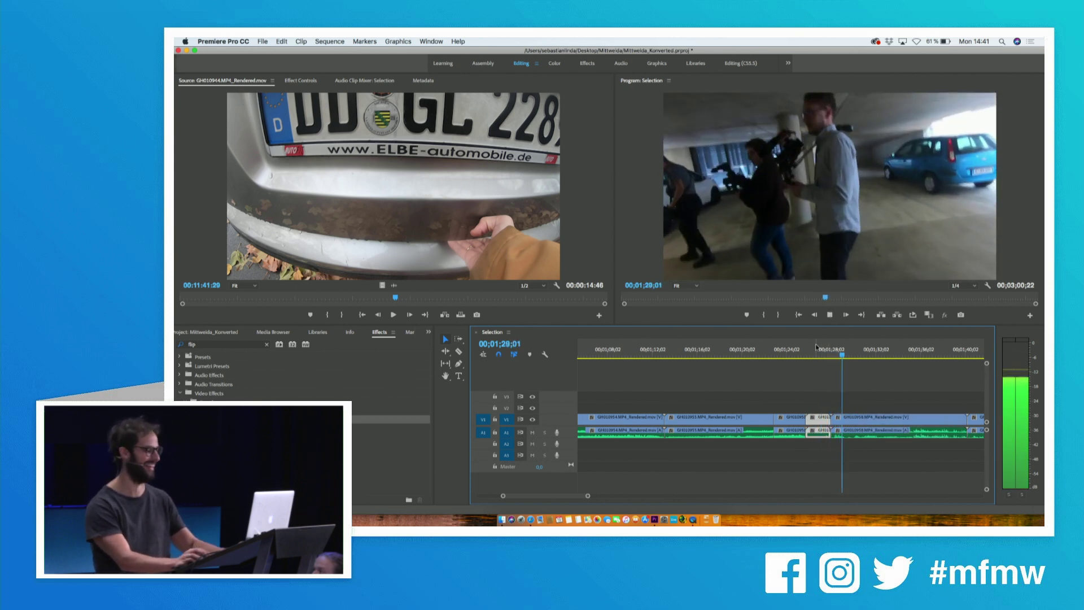
Review the parking garage clip with the camera operator, cut it at 00;01;33;19 and ripple-delete the part before it.
{"action": "key", "text": "minus"}
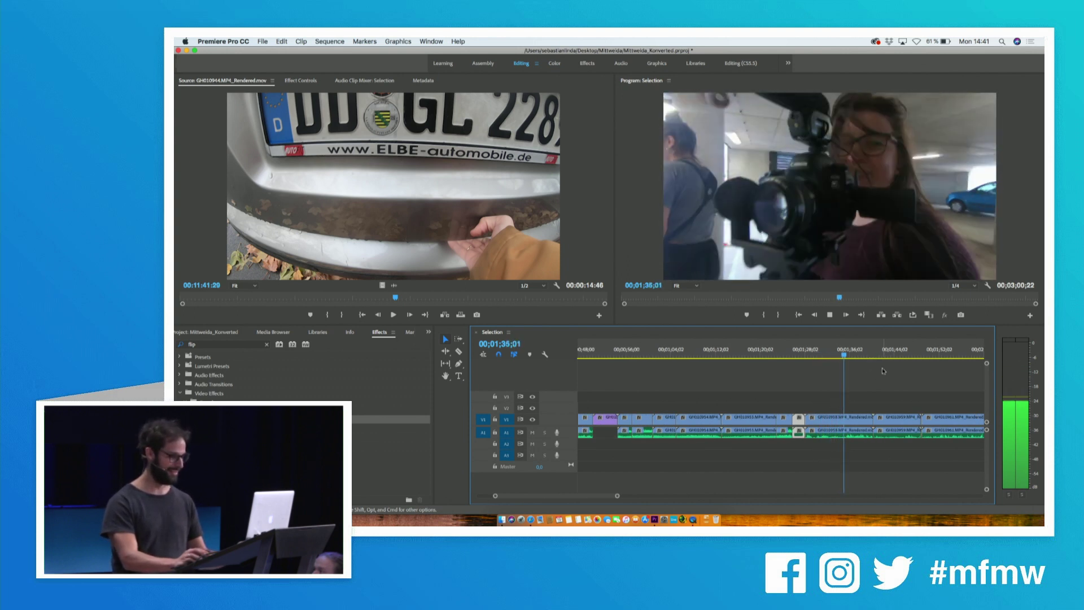
{"action": "key", "text": "space"}
{"action": "left_click", "coordinate": [843, 354]}
{"action": "key", "text": "space"}
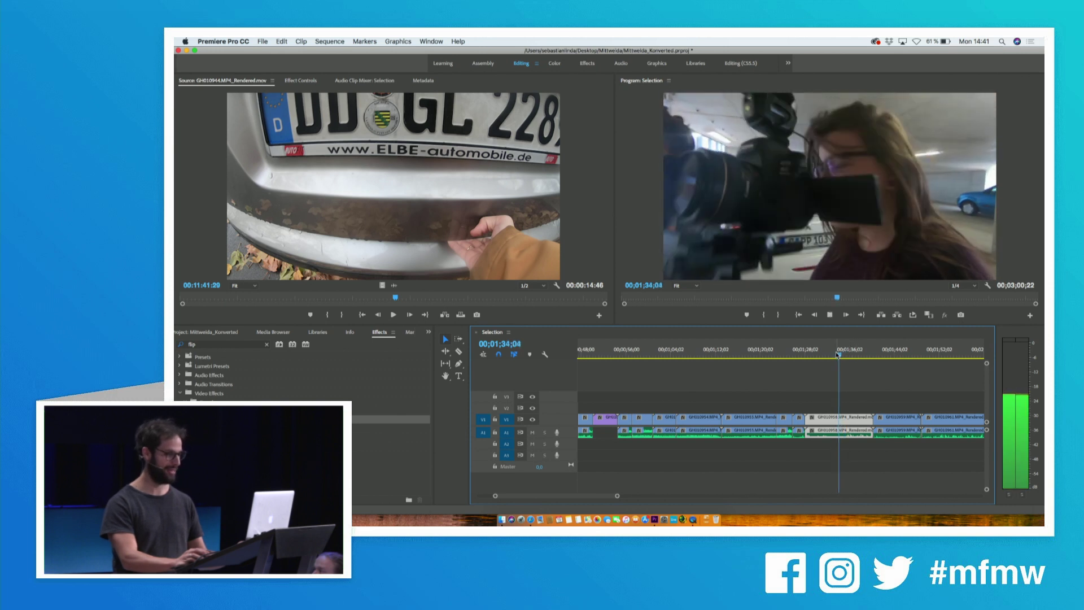
{"action": "left_click", "coordinate": [838, 354]}
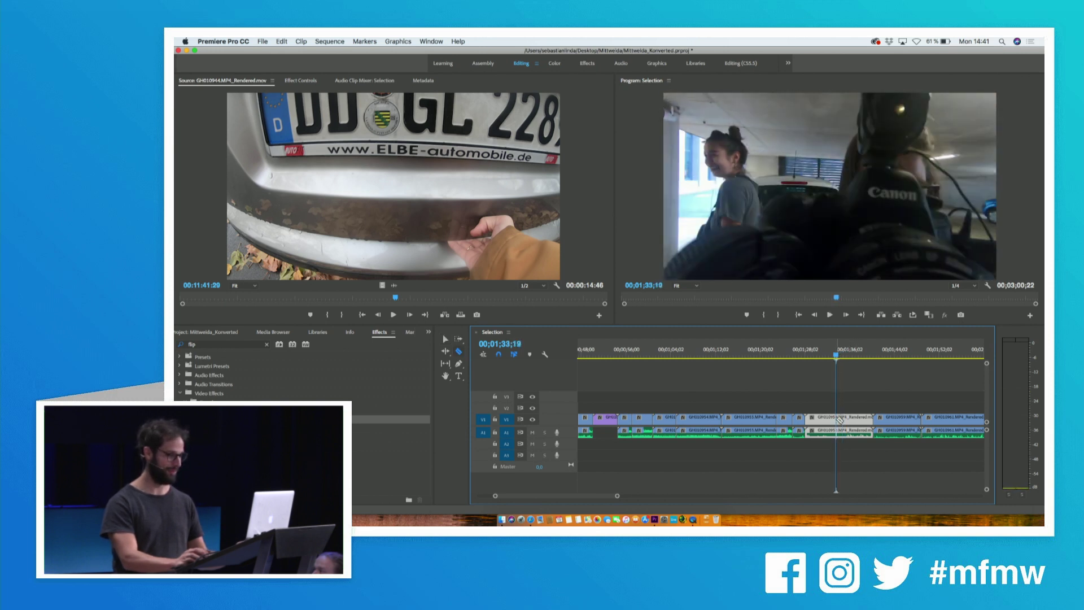
{"action": "key", "text": "shift+Delete"}
{"action": "key", "text": "space"}
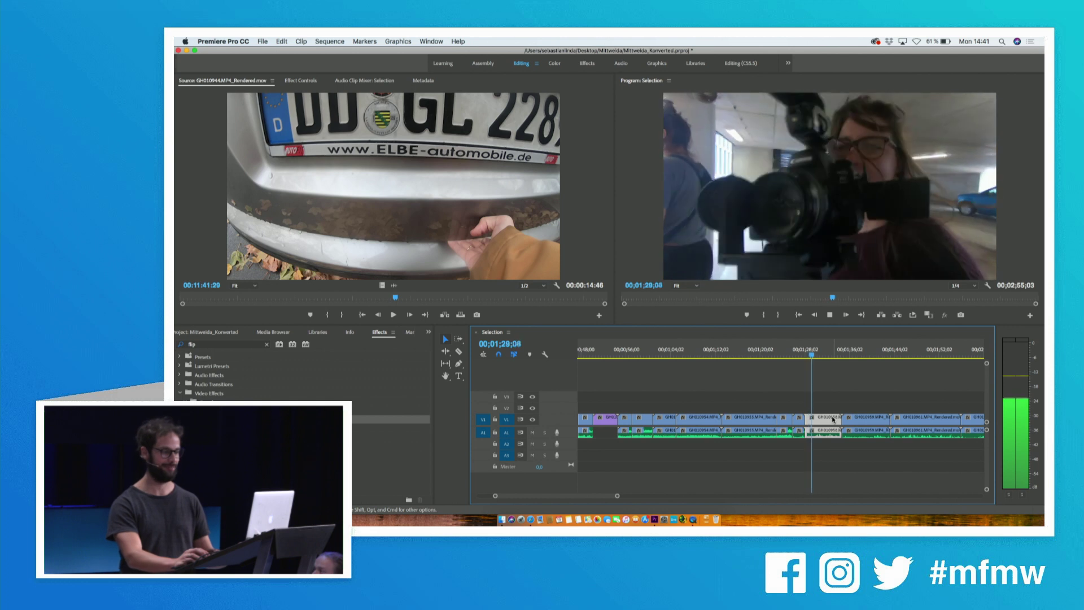
Cut the garage camera close-up again shortly after its new start and ripple-delete the remainder.
{"action": "key", "text": "space"}
{"action": "key", "text": "c"}
{"action": "key", "text": "v"}
{"action": "left_click", "coordinate": [821, 421]}
{"action": "key", "text": "shift+Delete"}
{"action": "key", "text": "space"}
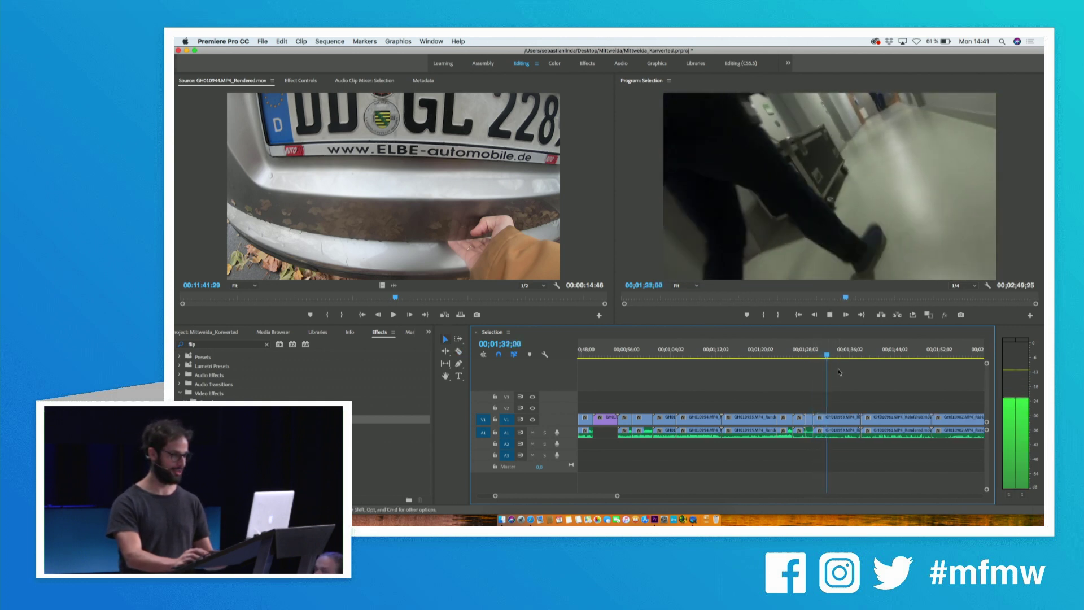
Ripple-delete the clip of legs walking indoors, and cut the following corridor cameraman clip down to a short middle section.
{"action": "left_click", "coordinate": [843, 423]}
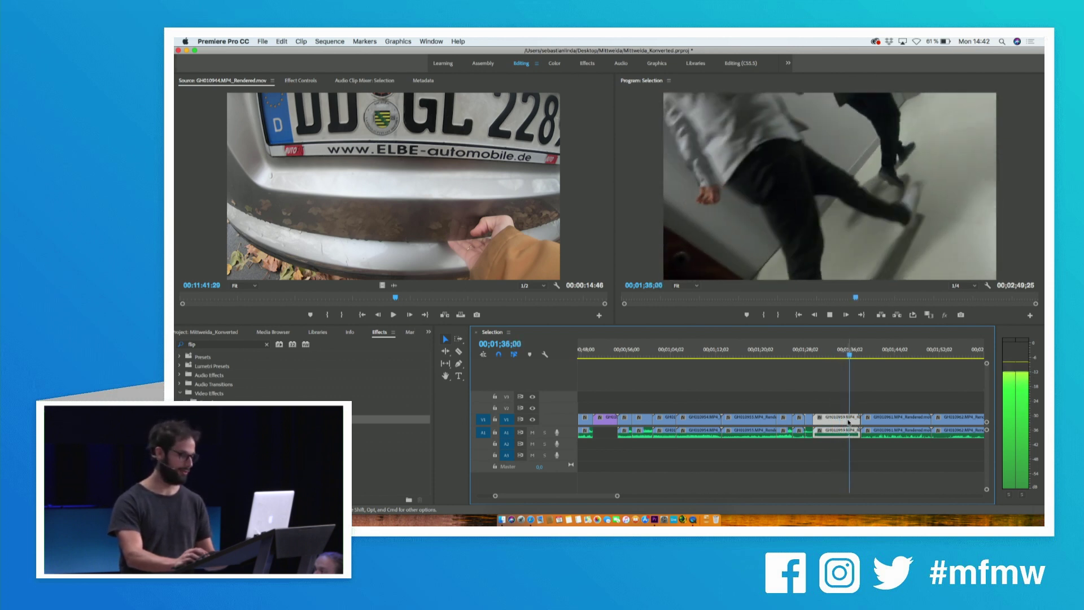
{"action": "key", "text": "shift+Delete"}
{"action": "left_click", "coordinate": [840, 354]}
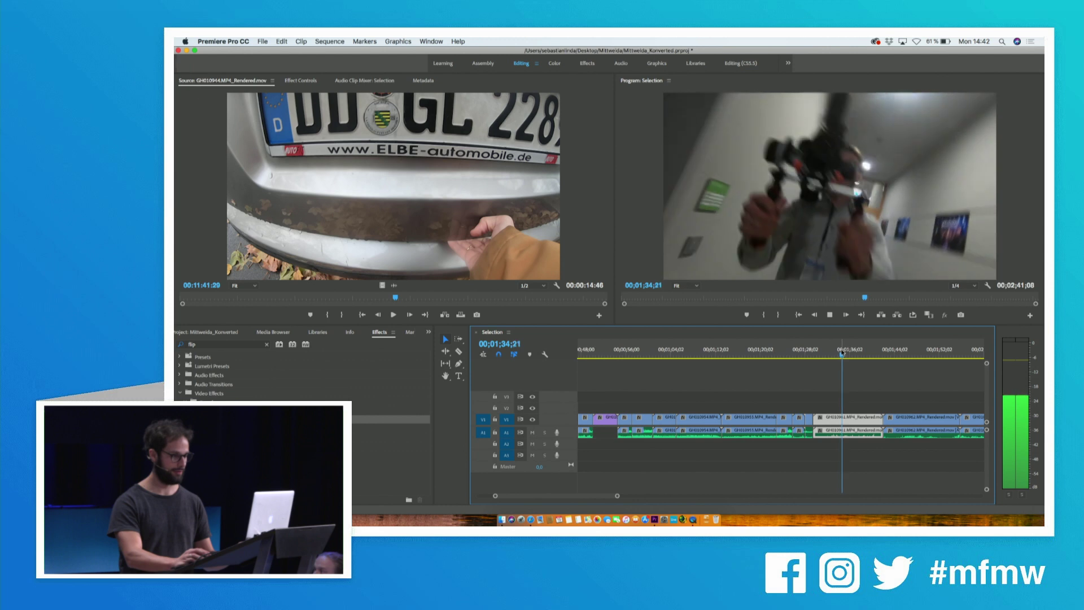
{"action": "key", "text": "c"}
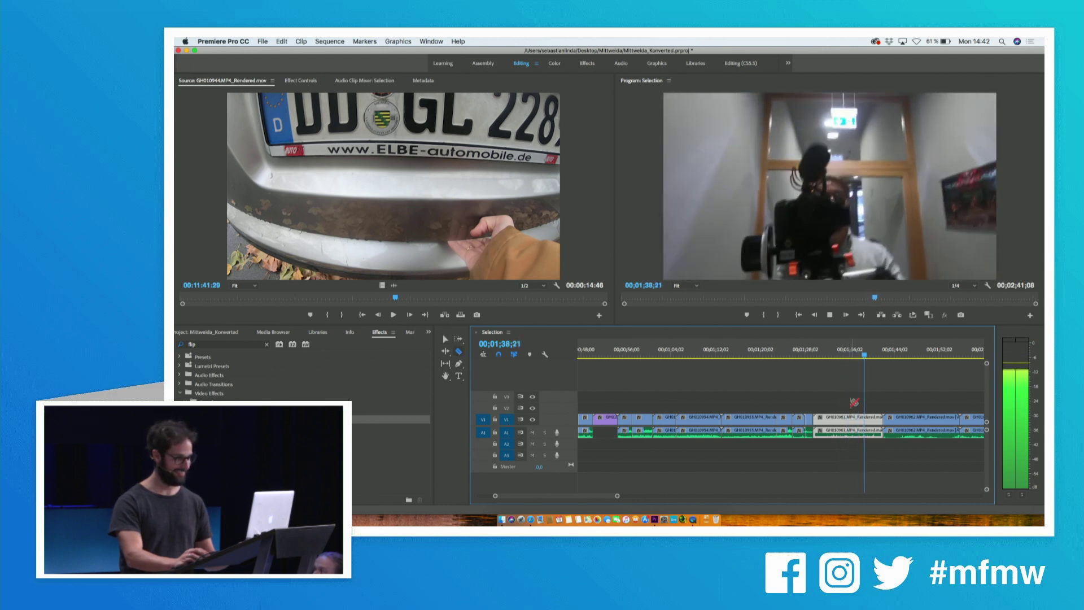
{"action": "left_click", "coordinate": [875, 421]}
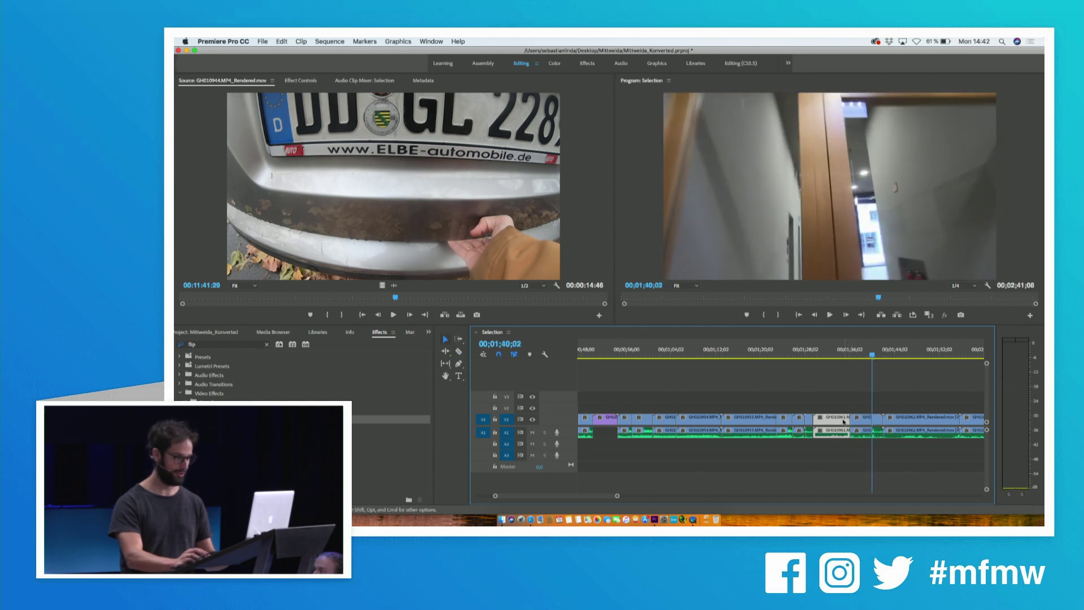
{"action": "key", "text": "shift+Delete"}
{"action": "key", "text": "shift+Delete"}
Review the close-up hand clip, cut out a short middle section and ripple-delete the parts around it.
{"action": "key", "text": "space"}
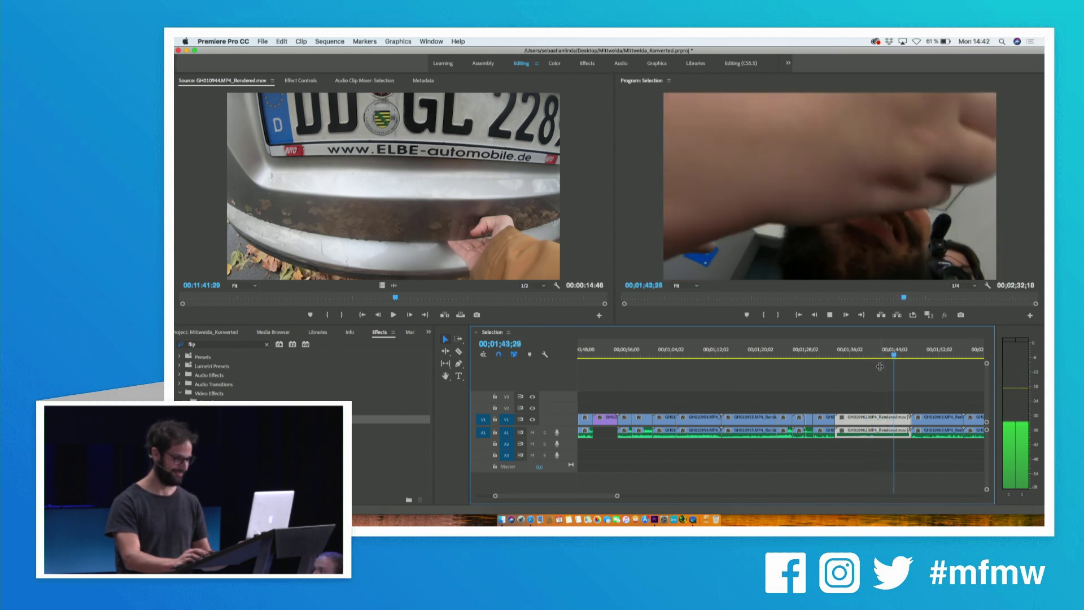
{"action": "key", "text": "space"}
{"action": "key", "text": "c"}
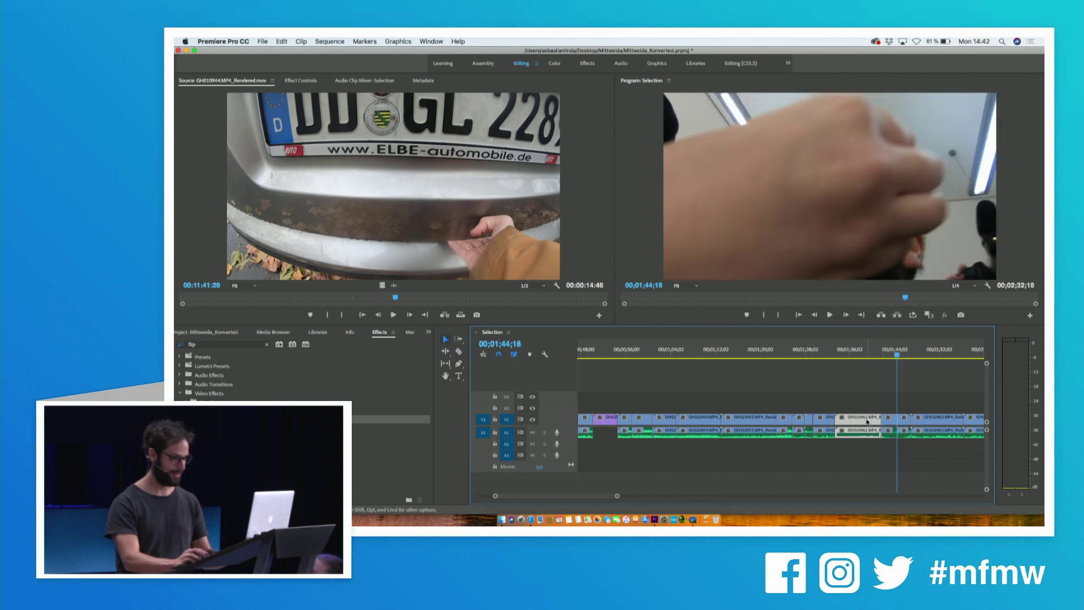
{"action": "key", "text": "shift+Delete"}
Skim the clip of the raised hand greeting the group, ripple-delete it and play on.
{"action": "left_click_drag", "start_coordinate": [852, 355], "coordinate": [872, 357]}
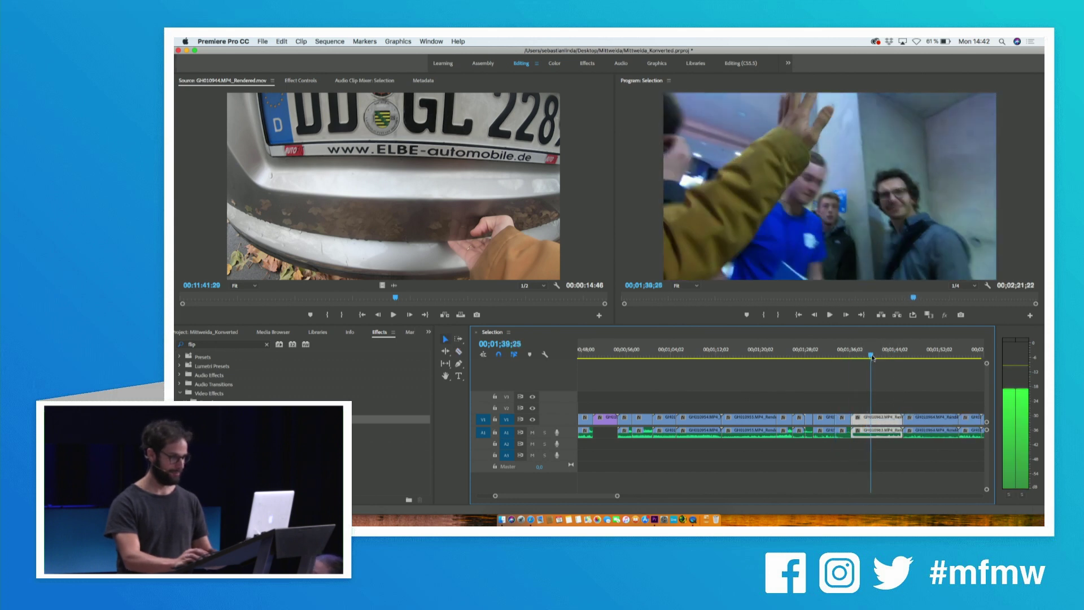
{"action": "key", "text": "q"}
{"action": "key", "text": "space"}
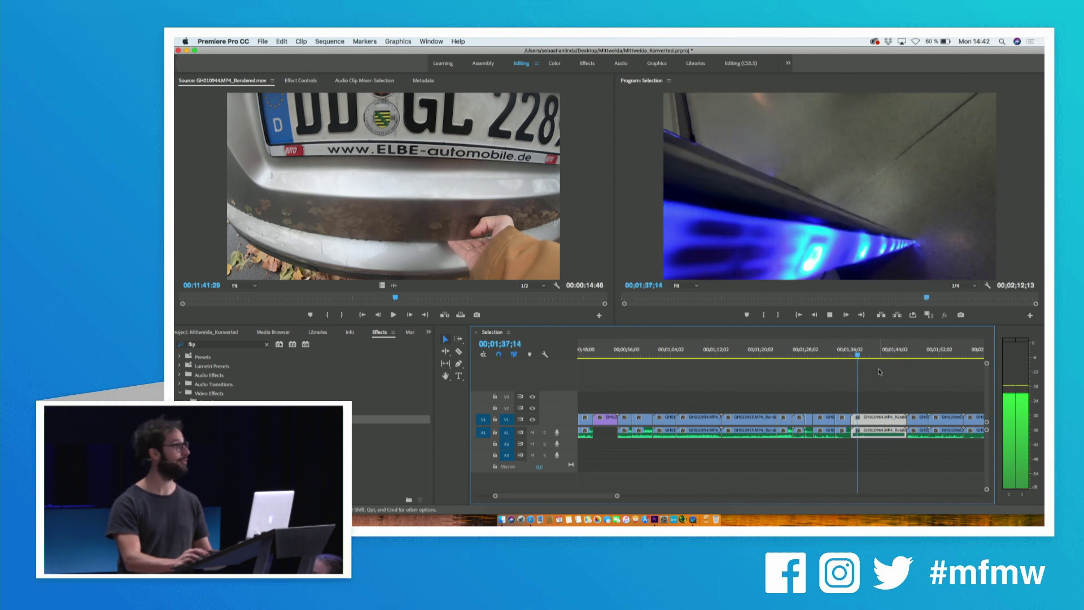
Review the blue LED strip clip, ripple-trim its end at about 00;01;45;07 and continue playback.
{"action": "key", "text": "space"}
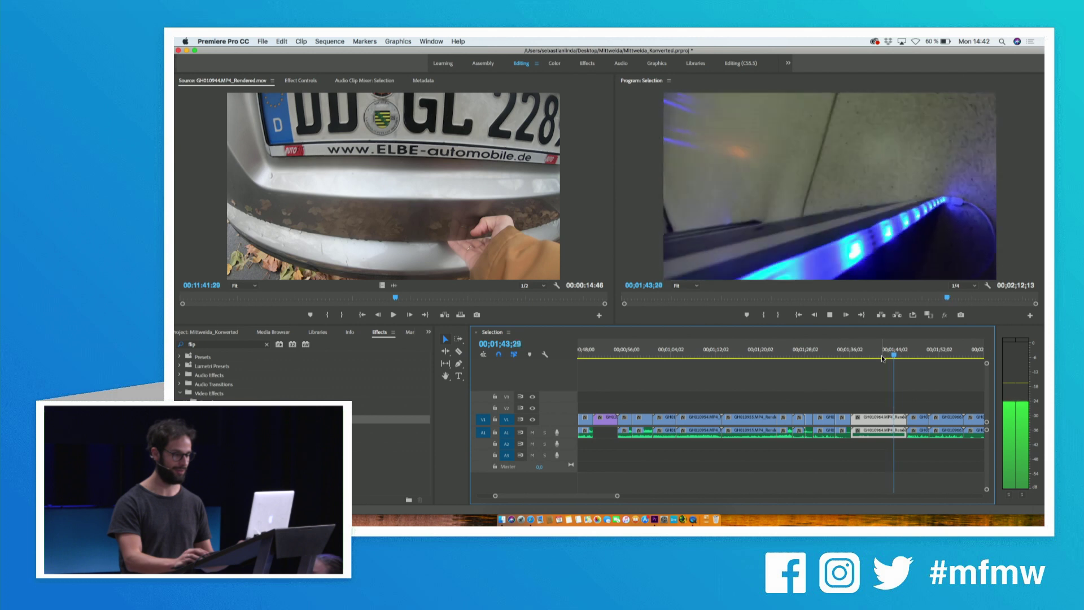
{"action": "key", "text": "space"}
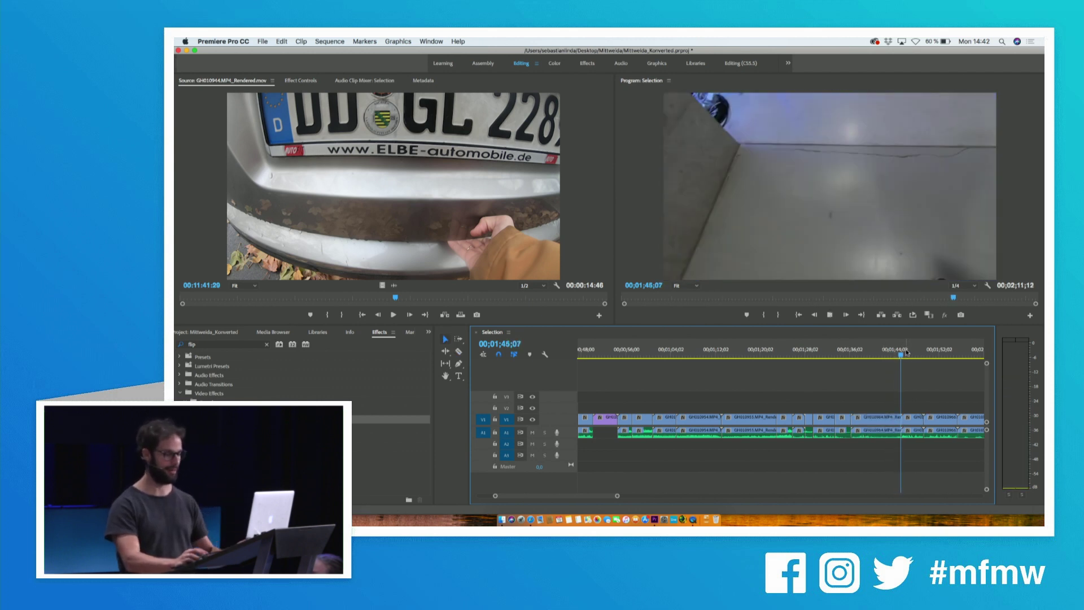
{"action": "key", "text": "space"}
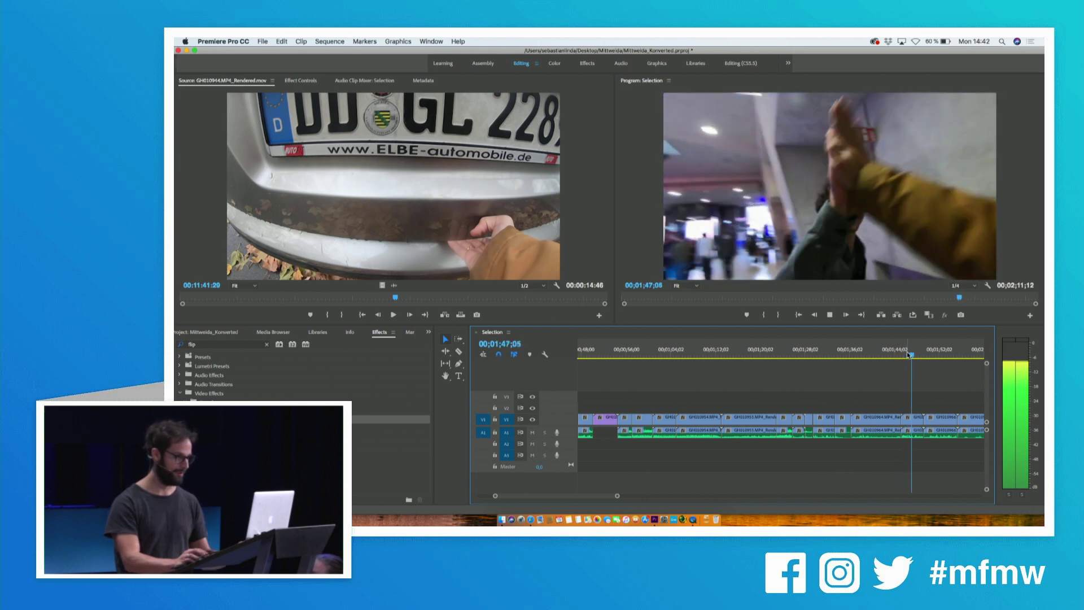
Cut the high-five clip after the blue LED footage at 00;01;48;03, ripple-delete its tail and play on.
{"action": "left_click", "coordinate": [912, 419]}
{"action": "key", "text": "space"}
{"action": "key", "text": "super+k"}
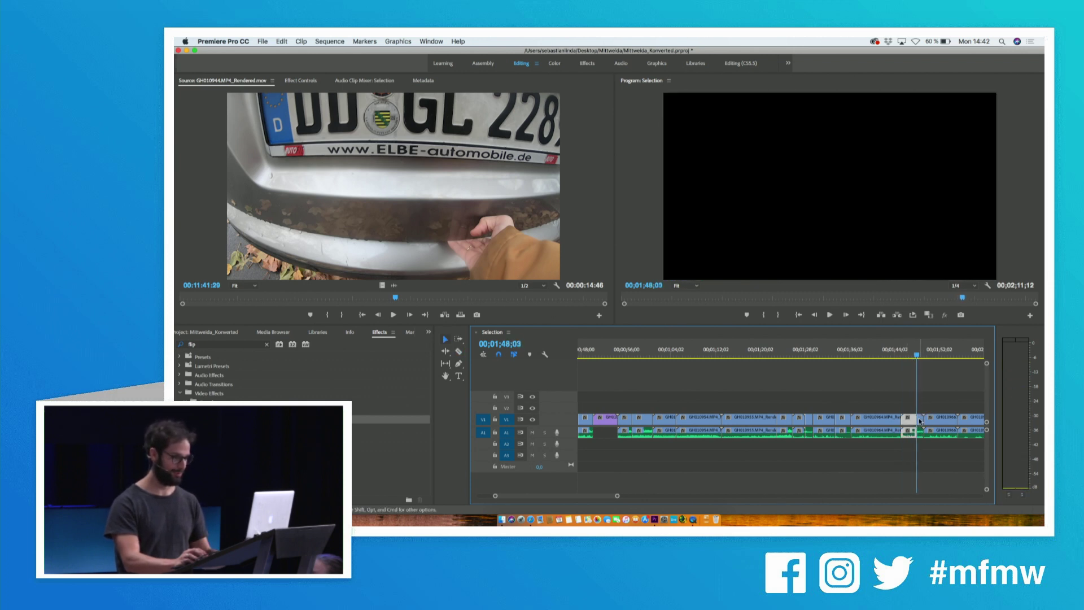
{"action": "left_click", "coordinate": [921, 419]}
{"action": "key", "text": "shift+Delete"}
{"action": "key", "text": "space"}
Review the clip with the white light strip, cut it near 00;01;49;16, ripple-delete the unwanted footage and play on.
{"action": "key", "text": "="}
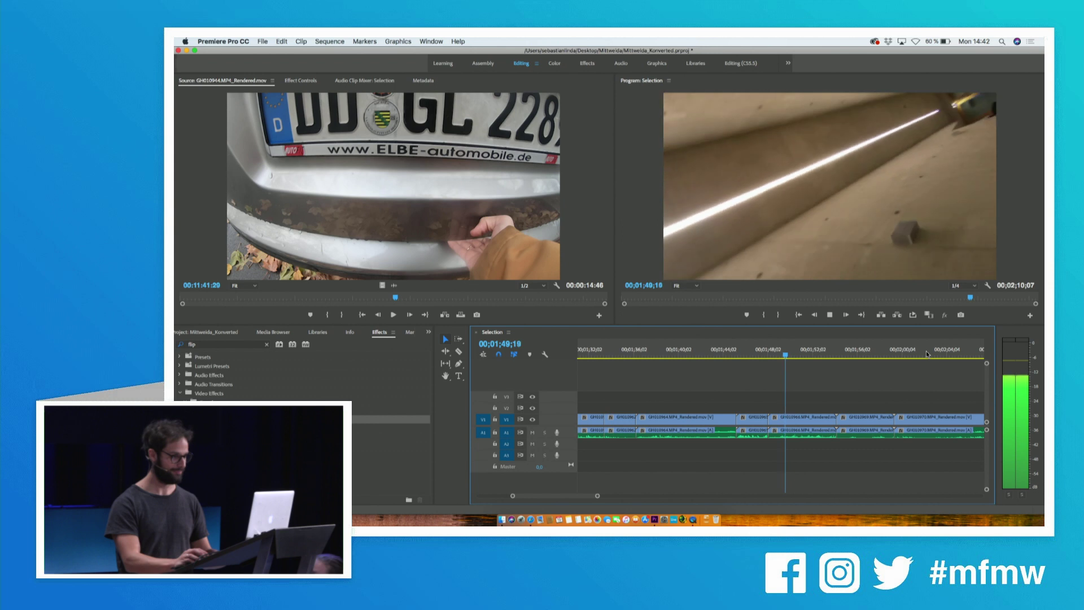
{"action": "left_click", "coordinate": [731, 351]}
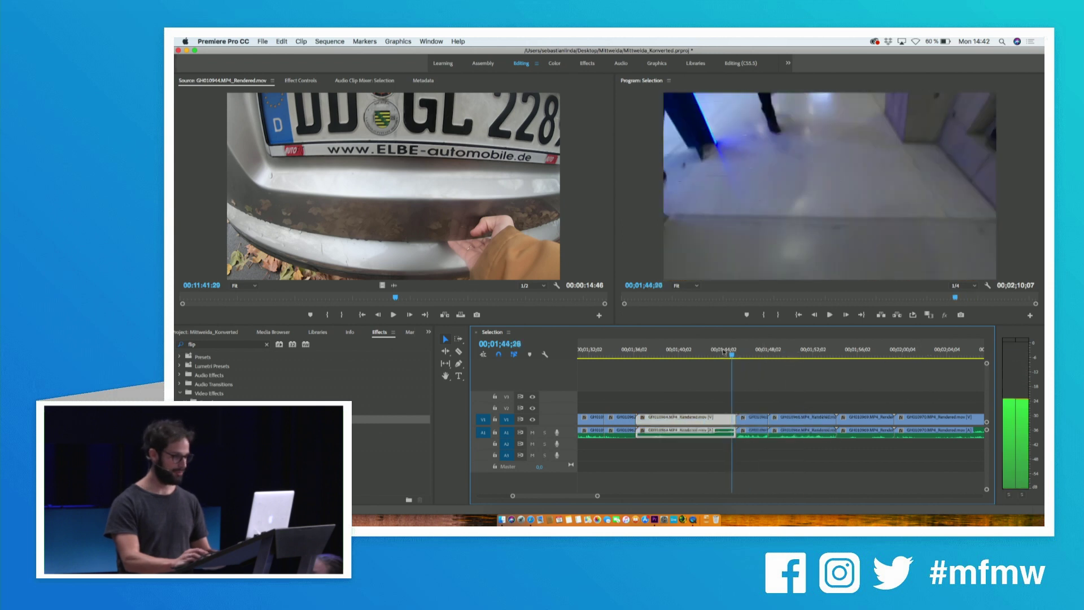
{"action": "left_click_drag", "start_coordinate": [731, 353], "coordinate": [781, 352]}
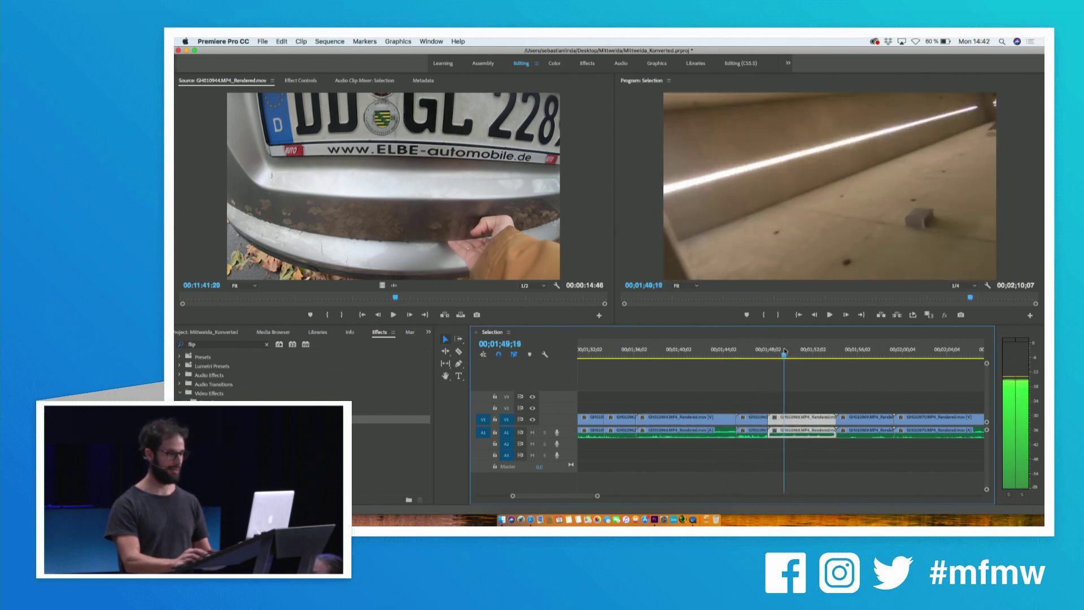
{"action": "left_click", "coordinate": [779, 417]}
{"action": "key", "text": "v"}
{"action": "left_click", "coordinate": [773, 418]}
{"action": "key", "text": "shift+Delete"}
{"action": "key", "text": "space"}
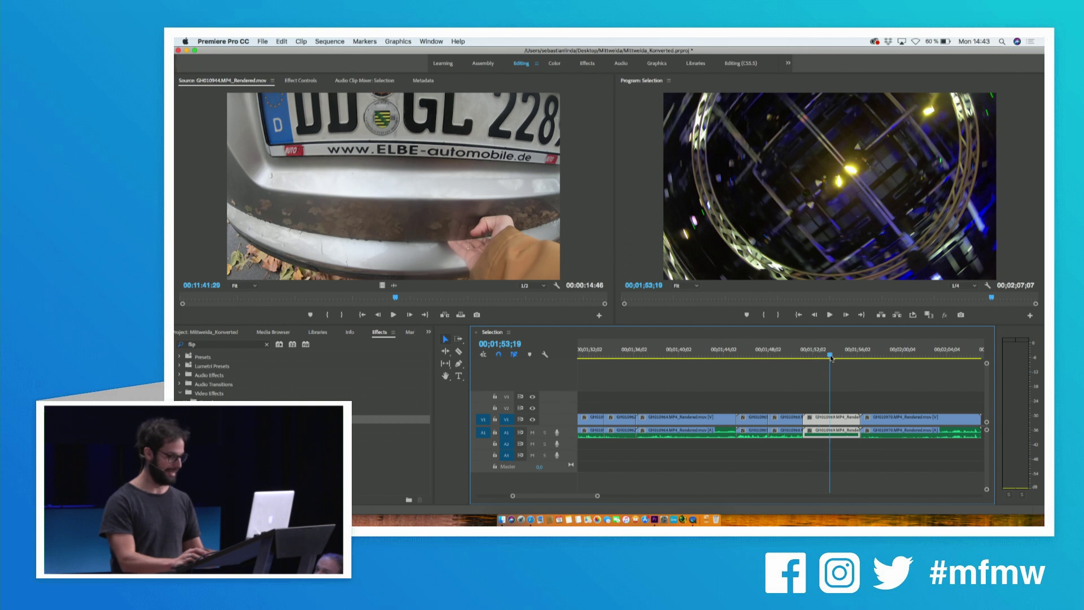
Play the auditorium clip with the yellow chairs, try ripple-deleting it and undo the deletion.
{"action": "key", "text": "space"}
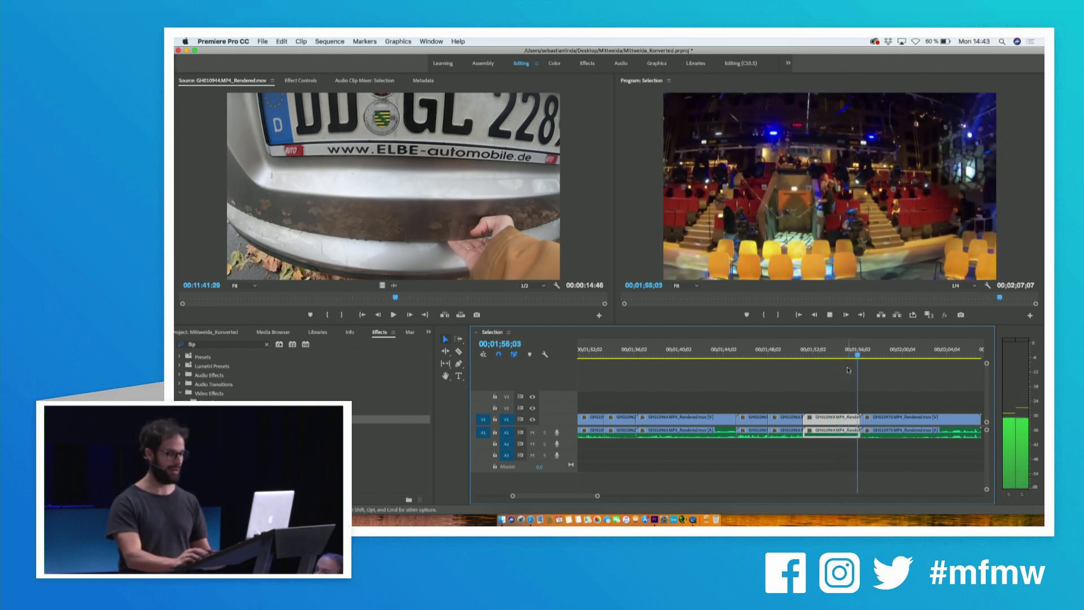
{"action": "key", "text": "space"}
{"action": "left_click", "coordinate": [840, 430]}
{"action": "key", "text": "shift+Delete"}
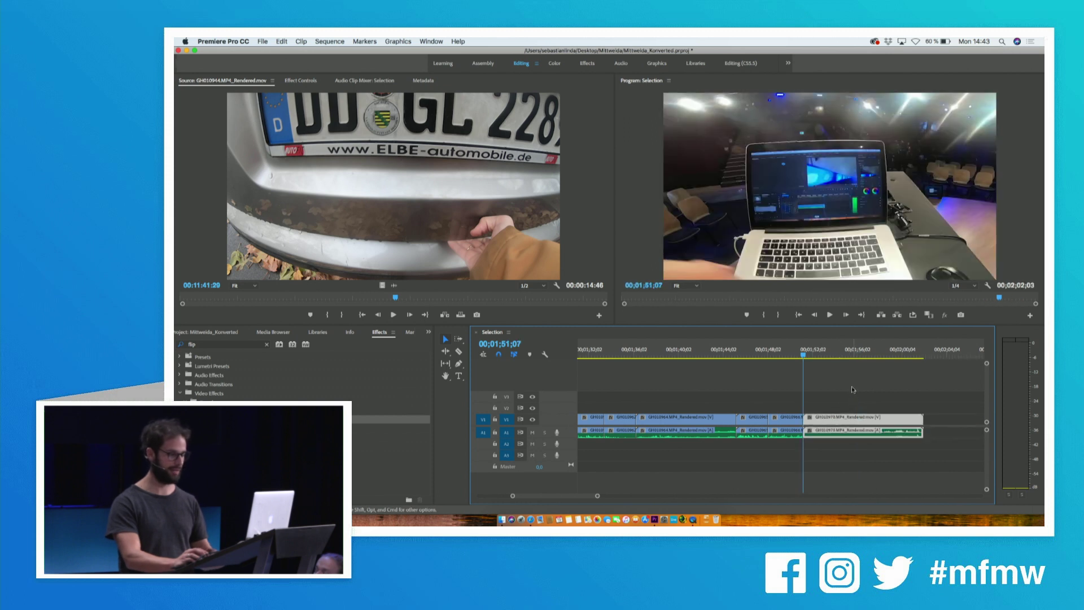
{"action": "key", "text": "super+z"}
Play the final laptop clip in the Selection sequence and save the project.
{"action": "left_click", "coordinate": [879, 355]}
{"action": "key", "text": "space"}
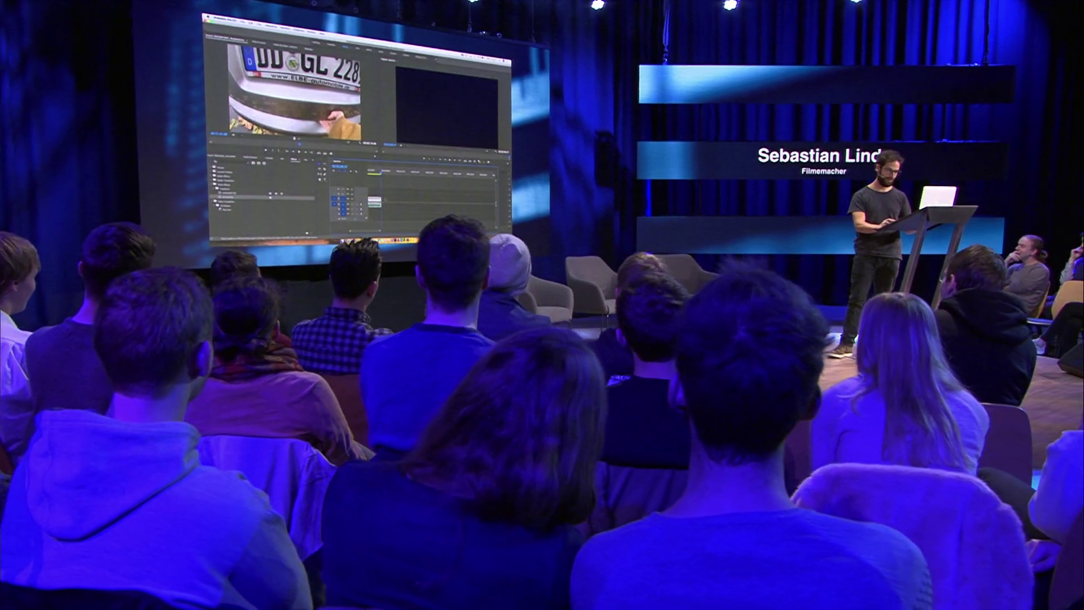
{"action": "left_click", "coordinate": [394, 202]}
{"action": "key", "text": "super+s"}
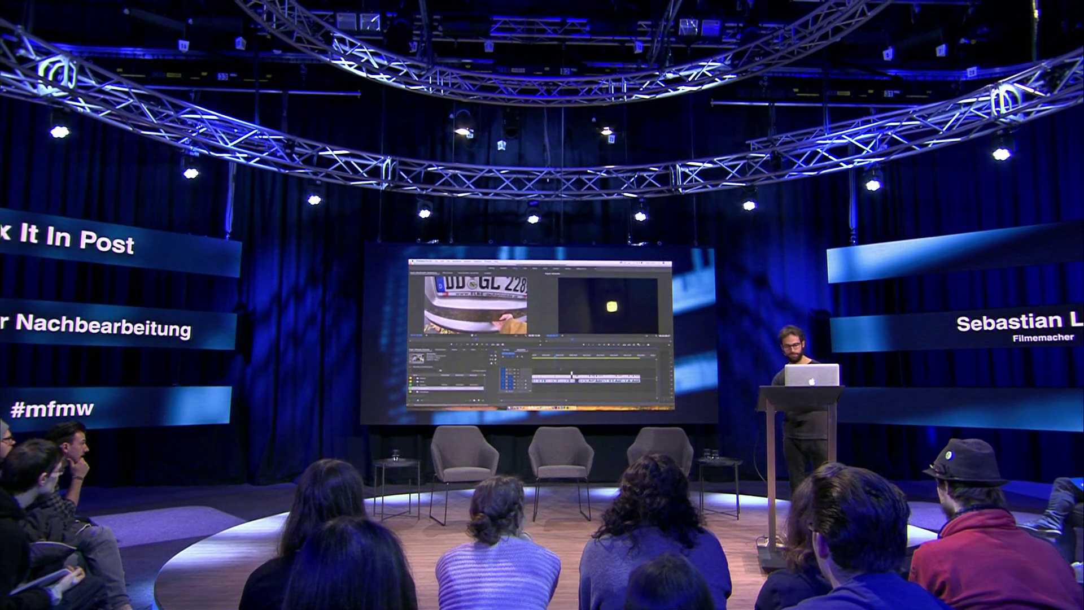
Preview the Bhangra Bang music track and place it on audio track A1 of the Rohschnitt01 sequence.
{"action": "double_click", "coordinate": [424, 387]}
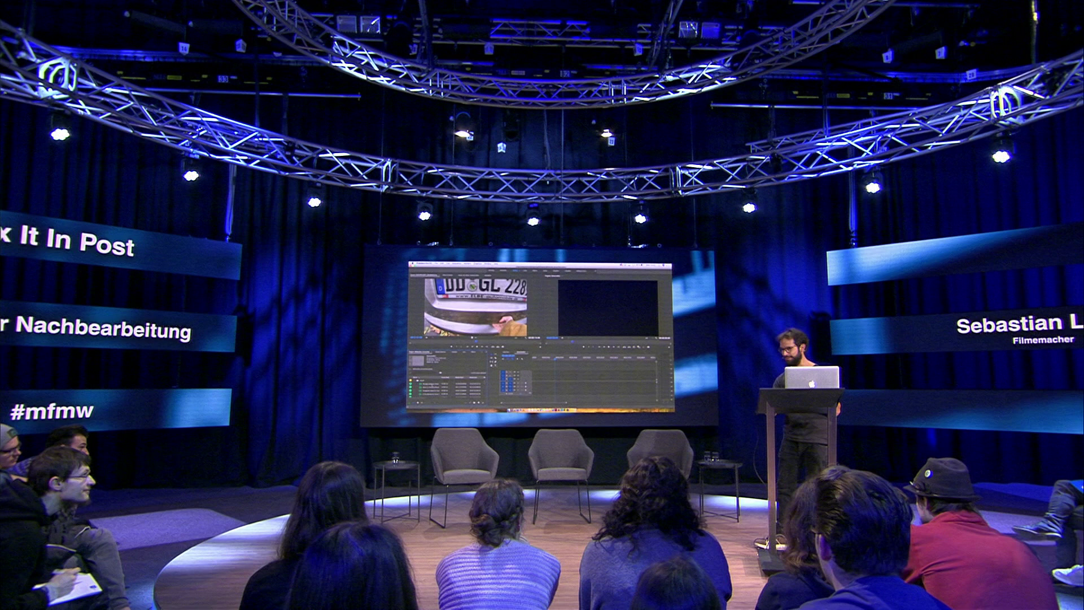
{"action": "left_click", "coordinate": [430, 384]}
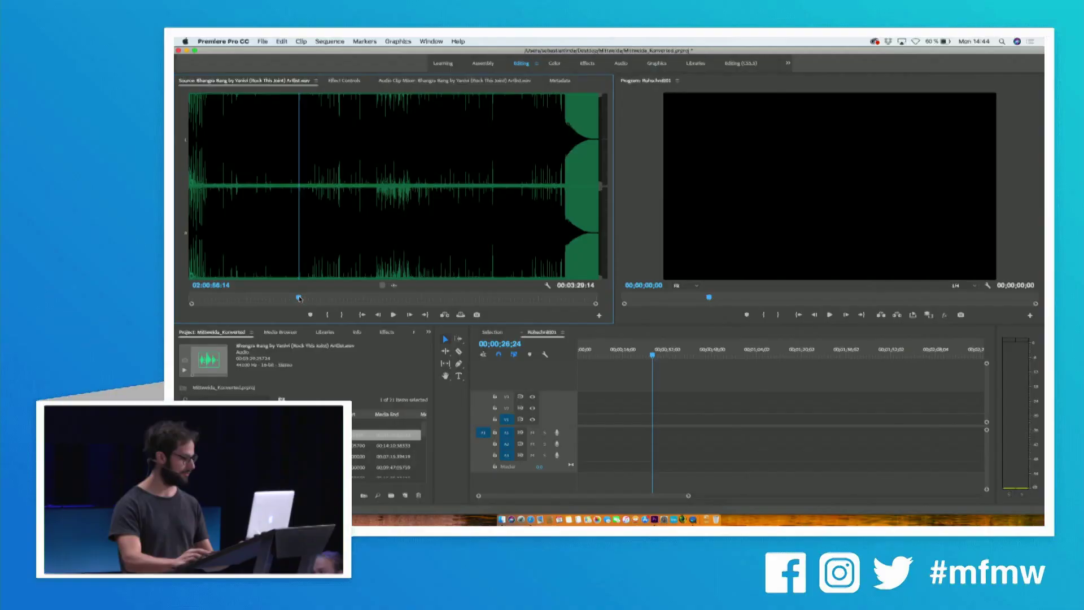
{"action": "key", "text": "space"}
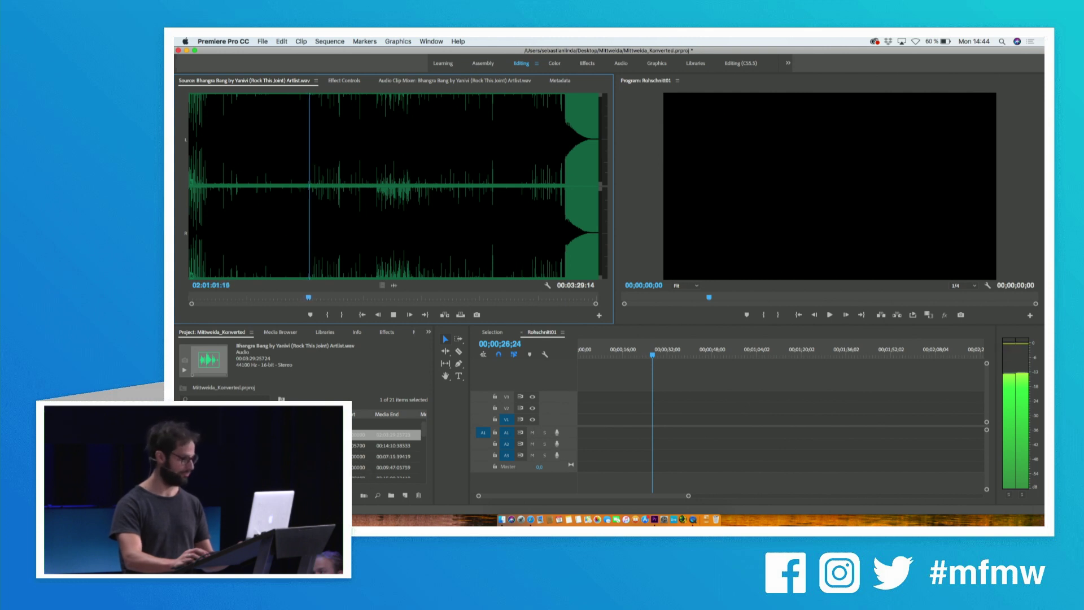
{"action": "key", "text": "space"}
{"action": "double_click", "coordinate": [387, 445]}
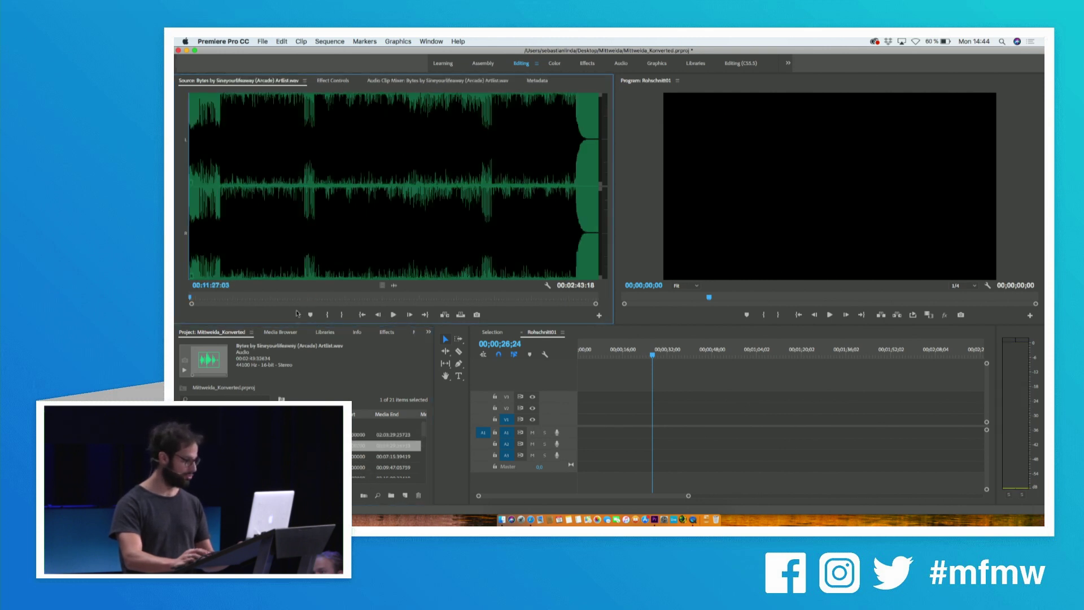
{"action": "left_click_drag", "start_coordinate": [261, 434], "coordinate": [589, 432]}
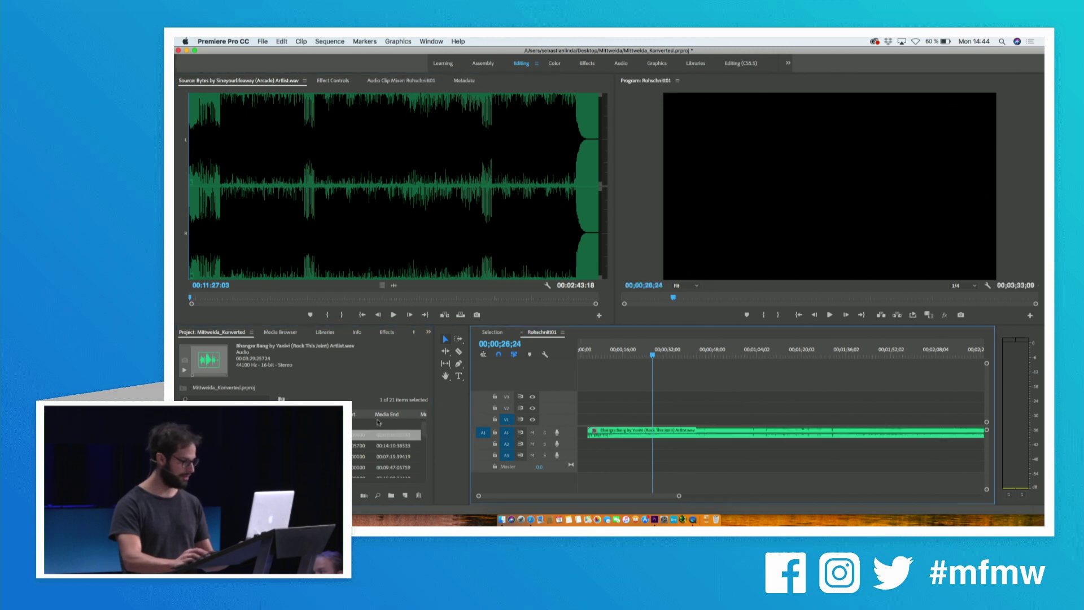
Audition the Bytes track and further music, and add Hungarian Salad on audio track A2.
{"action": "double_click", "coordinate": [387, 446]}
{"action": "key", "text": "space"}
{"action": "left_click", "coordinate": [268, 298]}
{"action": "key", "text": "space"}
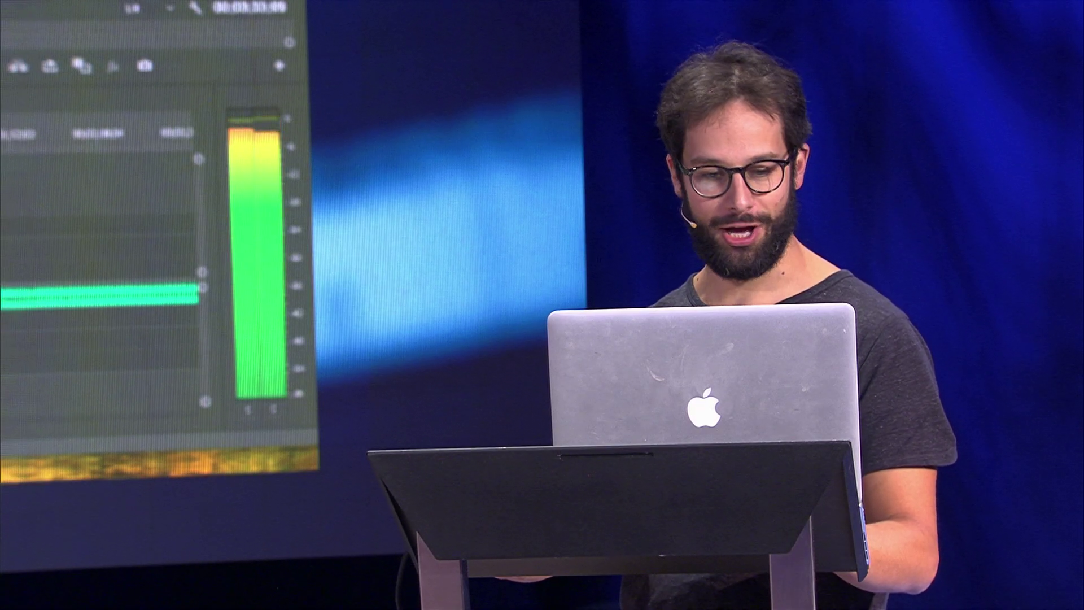
{"action": "key", "text": "space"}
{"action": "key", "text": "space"}
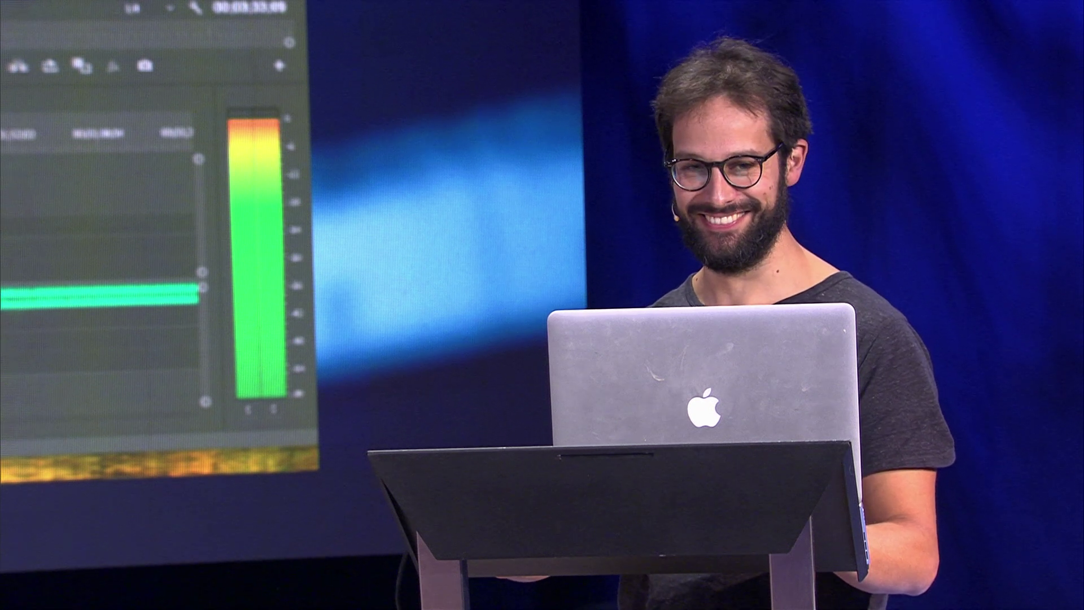
{"action": "key", "text": "space"}
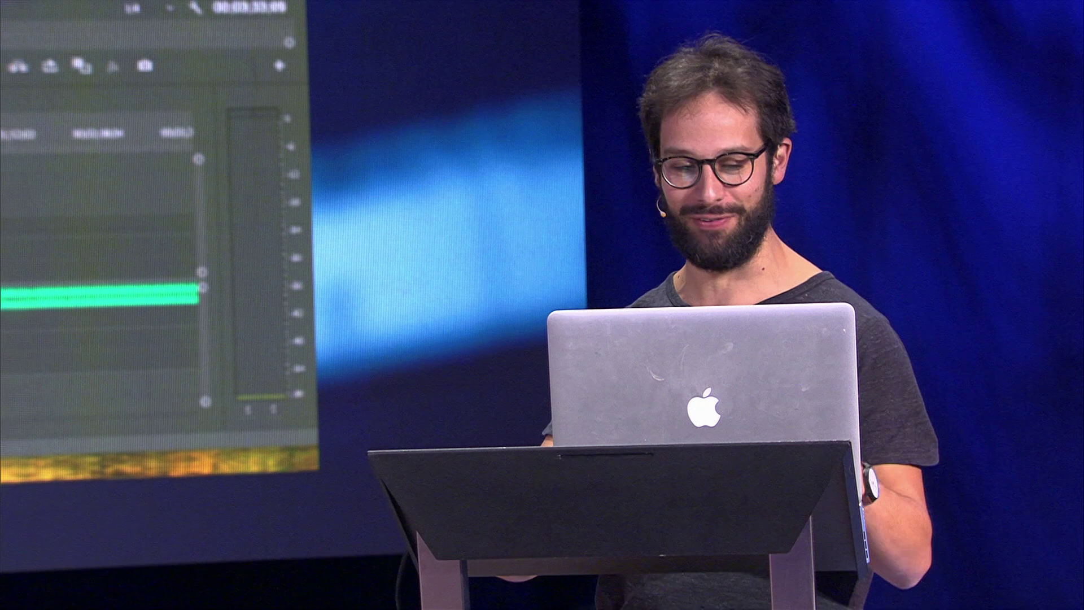
{"action": "key", "text": "space"}
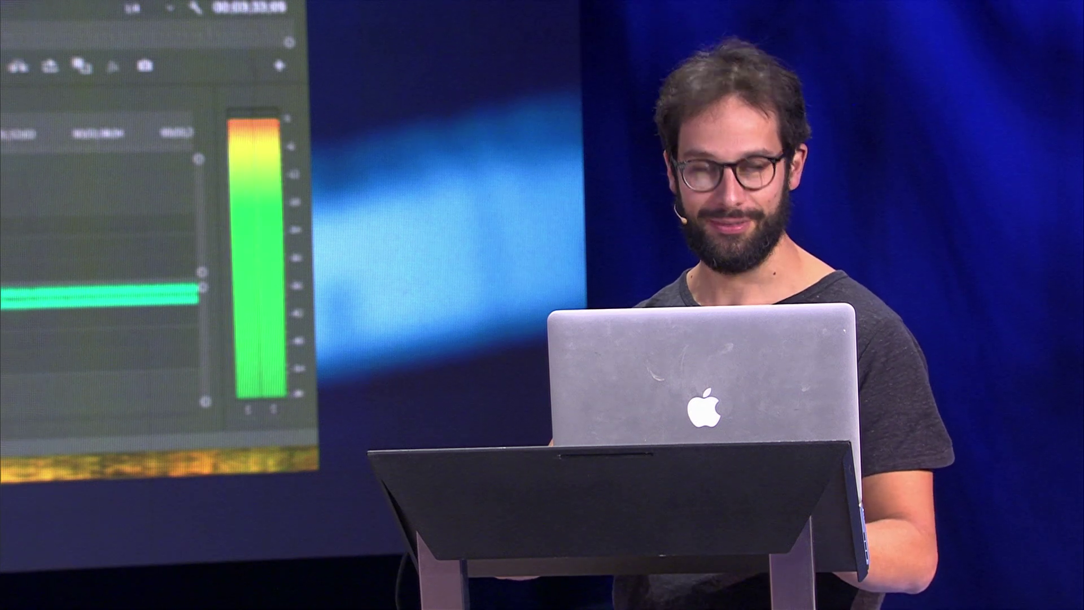
{"action": "key", "text": "space"}
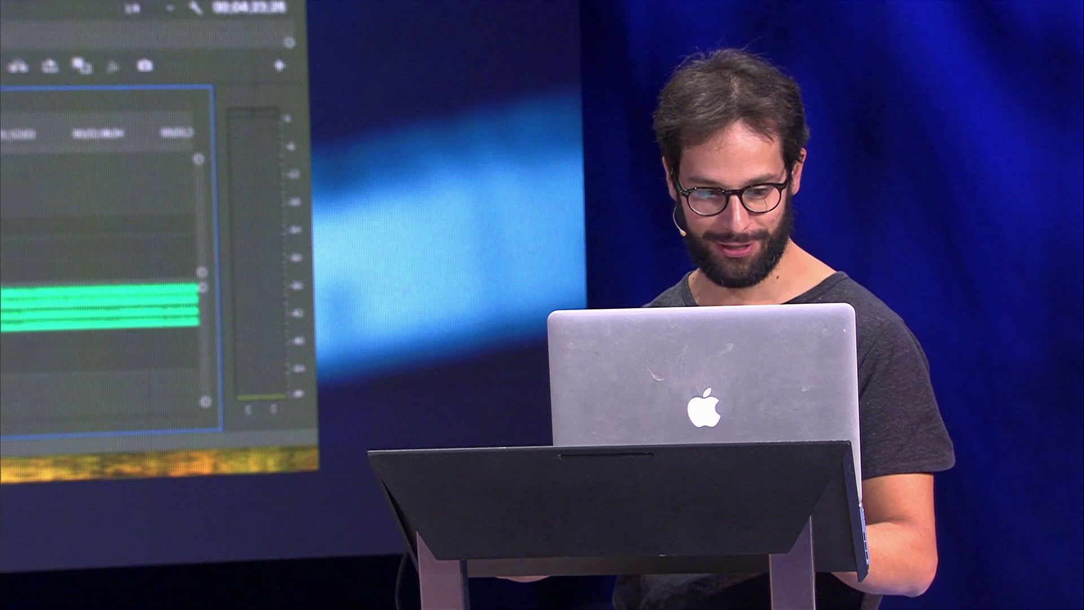
Continue auditioning music, add Jack Son Samba on audio track A3 and compare the candidates by soloing A3 and A2.
{"action": "key", "text": "space"}
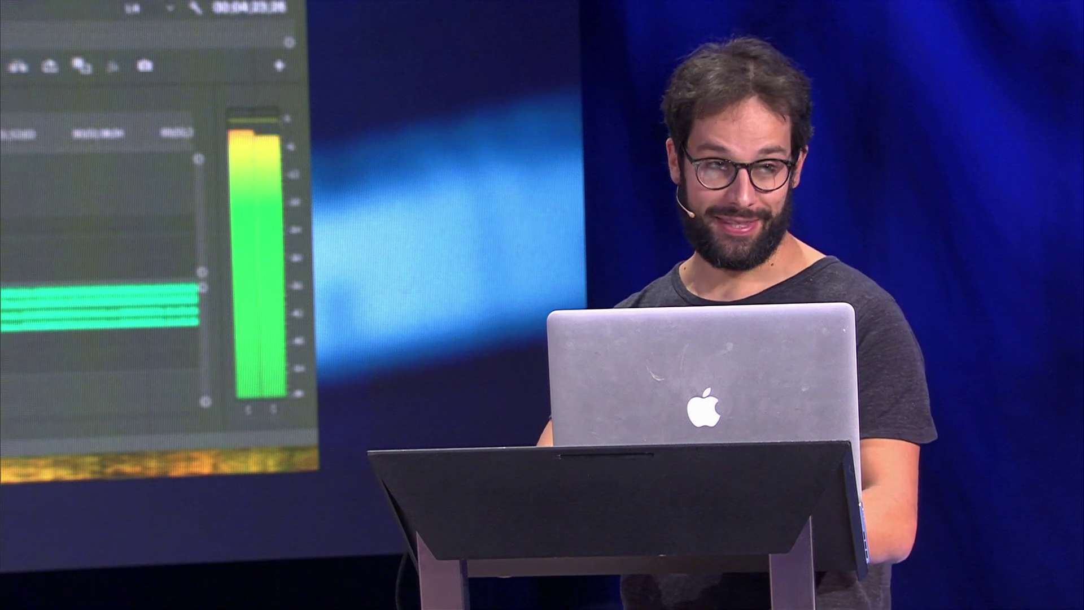
{"action": "key", "text": "space"}
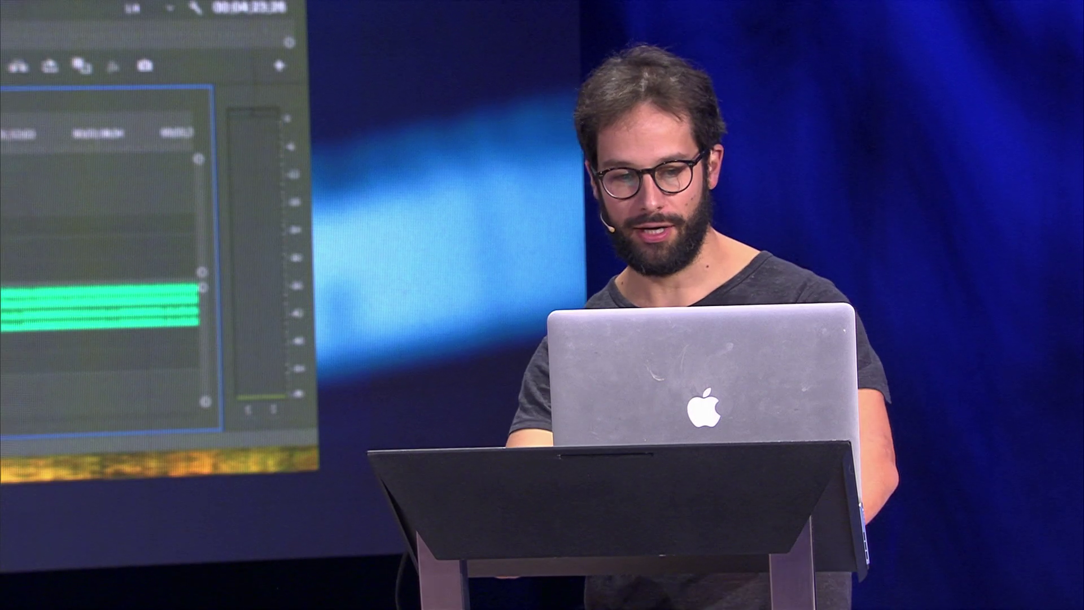
{"action": "key", "text": "space"}
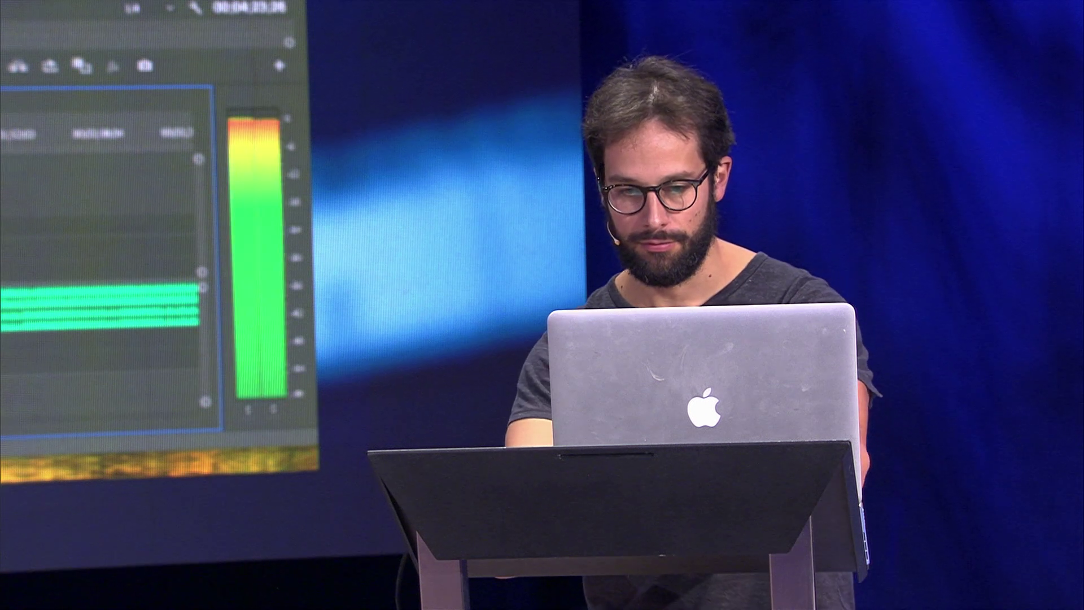
{"action": "key", "text": "space"}
{"action": "left_click", "coordinate": [99, 296]}
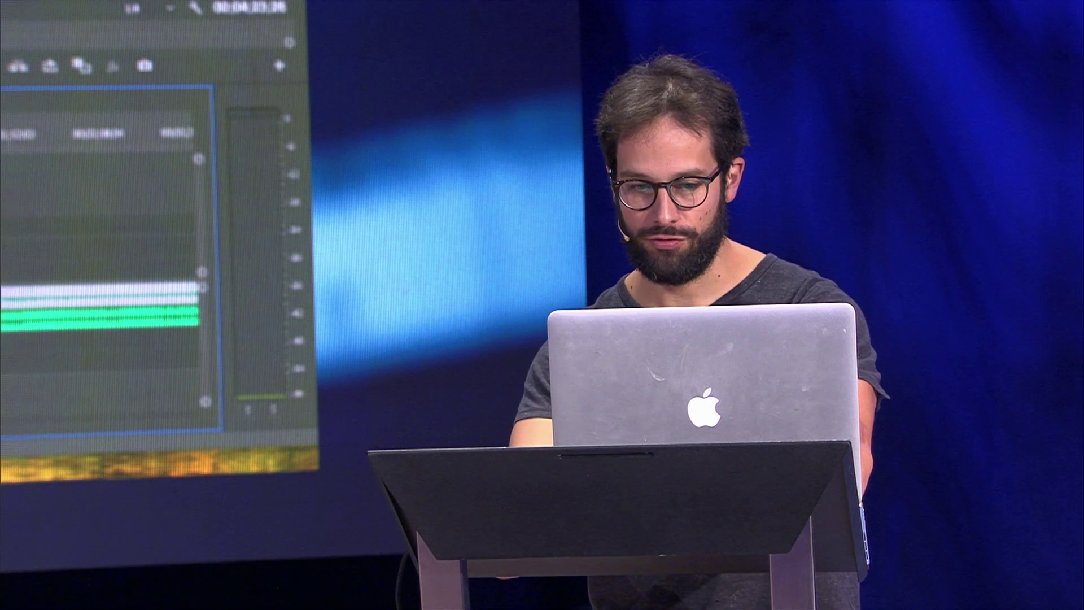
{"action": "key", "text": "space"}
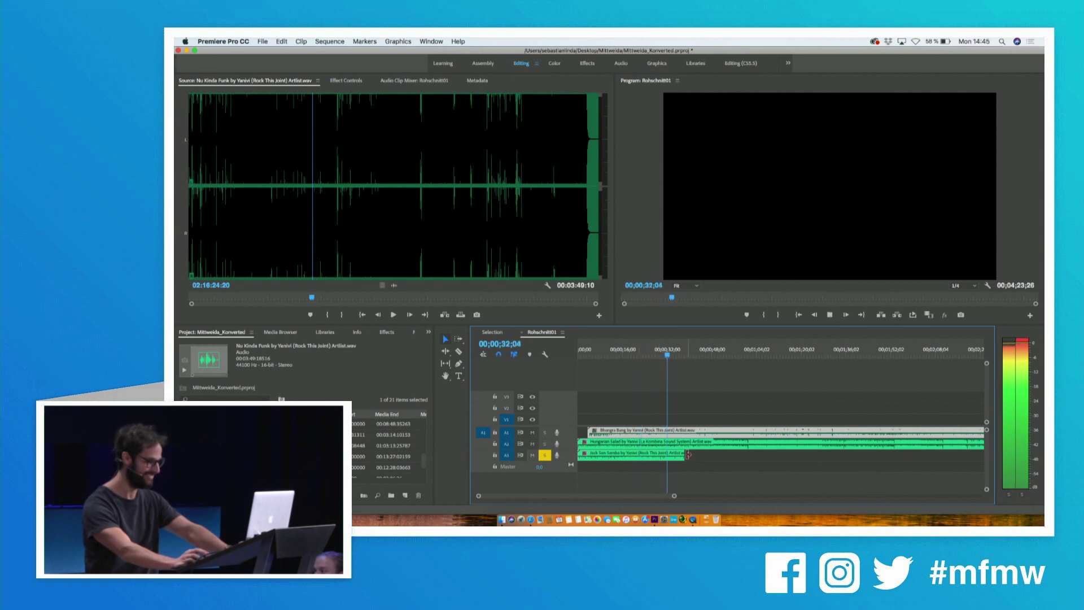
{"action": "key", "text": "space"}
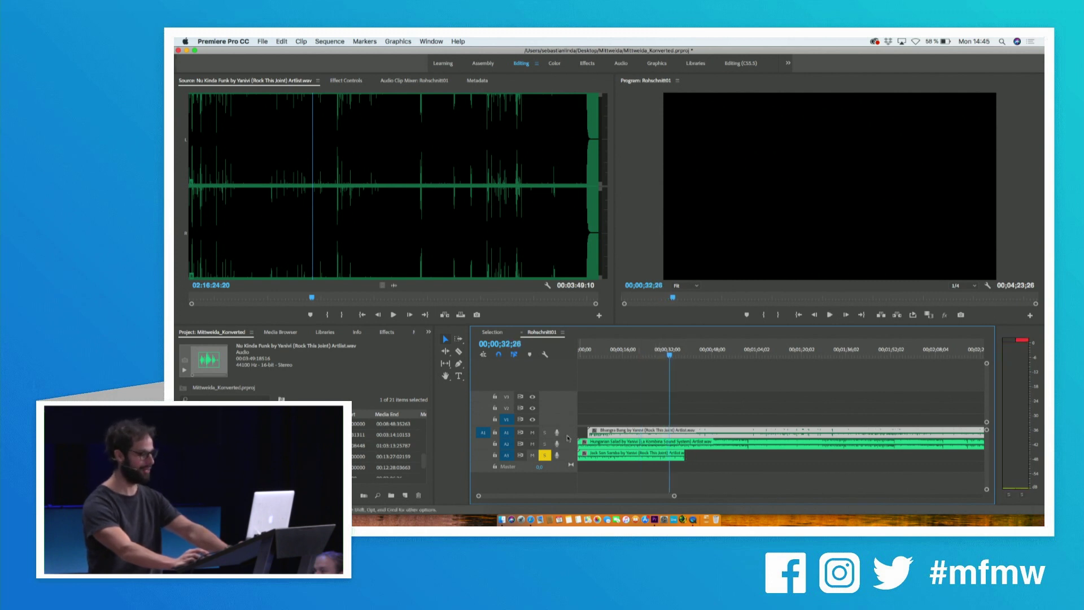
{"action": "left_click", "coordinate": [545, 444]}
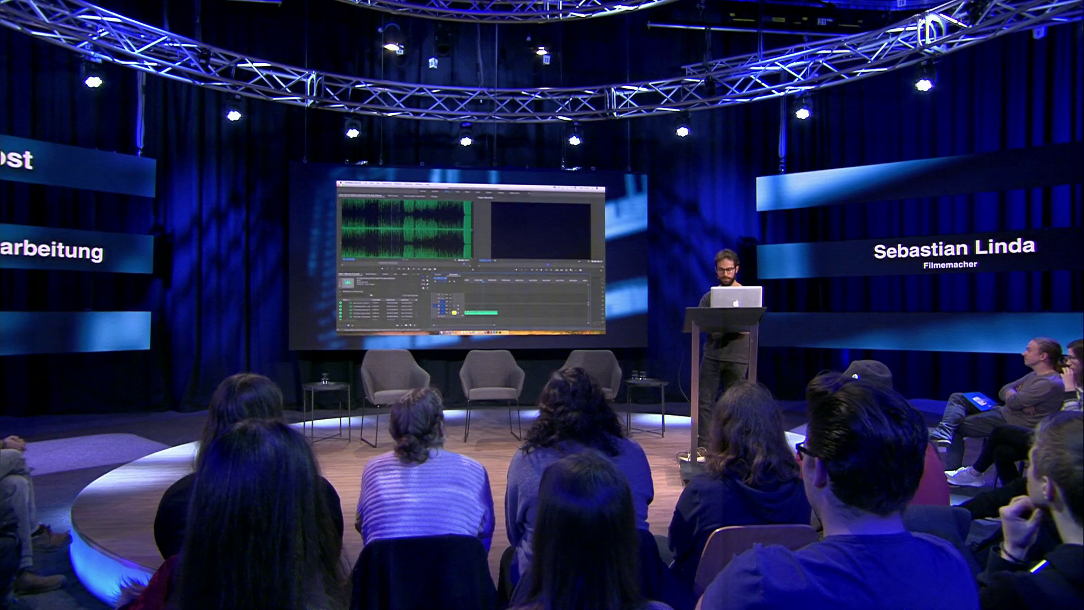
Replace the music with a Jack Son Samba excerpt of about 17 seconds at the sequence start, on a new fourth audio track.
{"action": "key", "text": "Delete"}
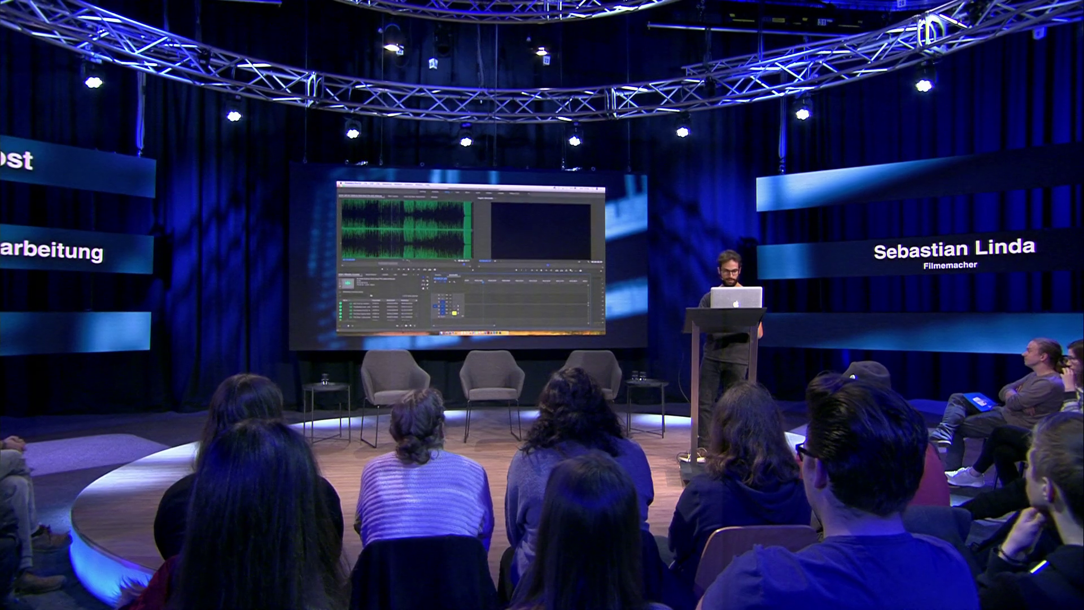
{"action": "key", "text": "Home"}
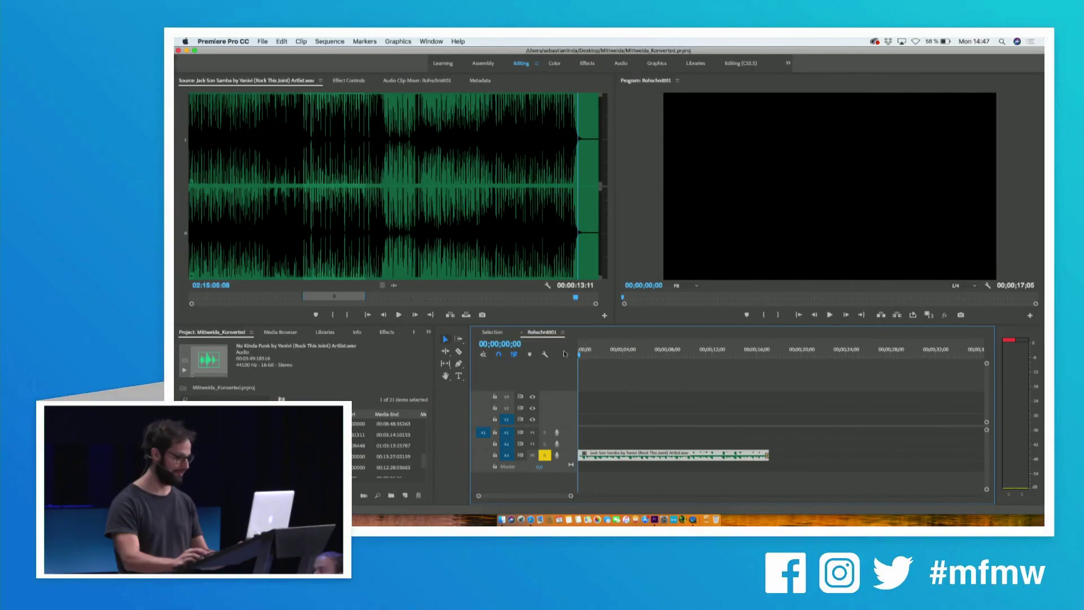
{"action": "left_click_drag", "start_coordinate": [584, 488], "coordinate": [581, 486]}
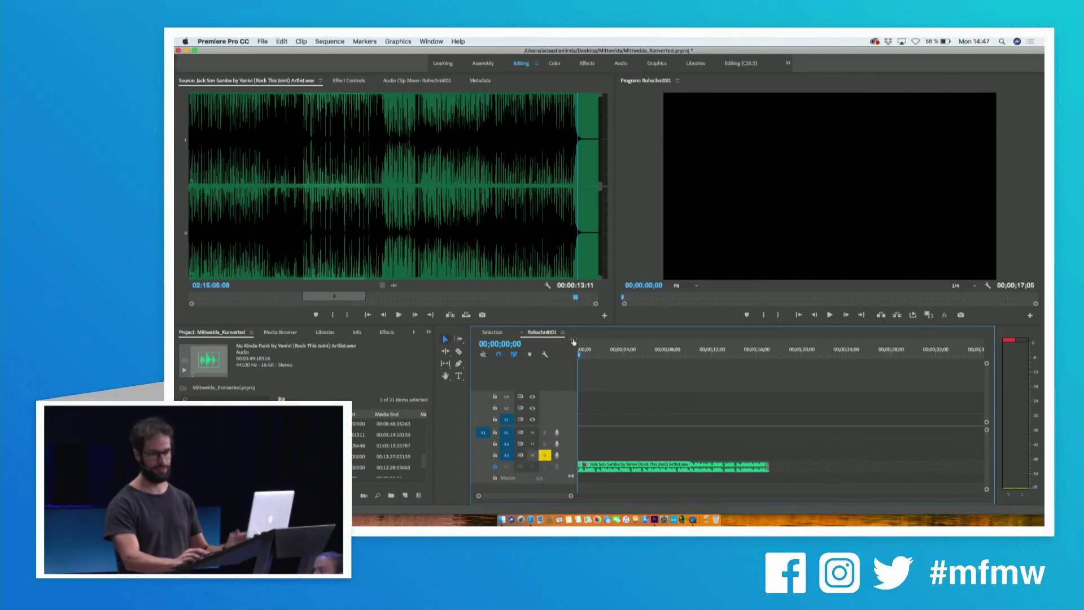
Find the orange wooden-spoon clip in the Selection sequence, place it at the start of Rohschnitt01 and play it with the music.
{"action": "left_click", "coordinate": [500, 332]}
{"action": "key", "text": "space"}
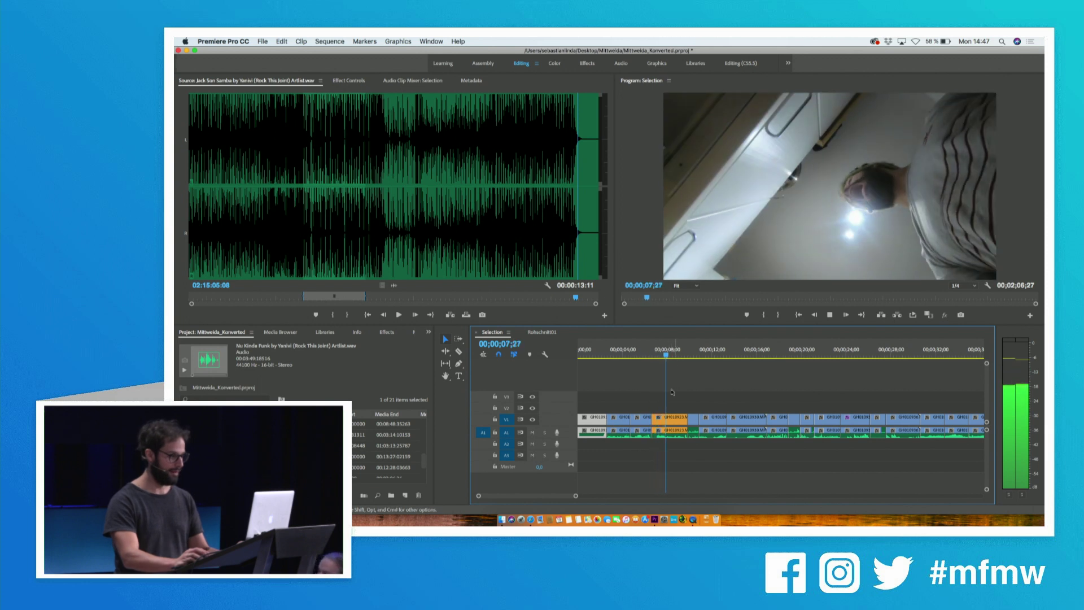
{"action": "double_click", "coordinate": [669, 418]}
{"action": "left_click", "coordinate": [542, 332]}
{"action": "left_click_drag", "start_coordinate": [497, 226], "coordinate": [580, 435]}
{"action": "key", "text": "space"}
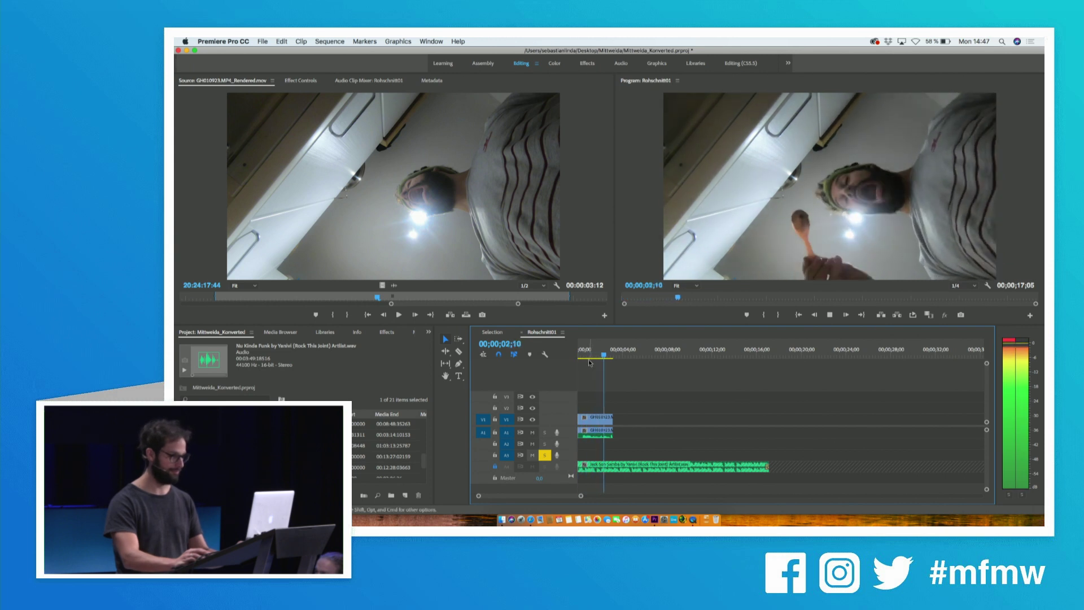
Trim the wooden-spoon clip in Rohschnitt01 to about 00;00;01;14 and play it back from the start.
{"action": "left_click_drag", "start_coordinate": [584, 430], "coordinate": [600, 420]}
{"action": "left_click_drag", "start_coordinate": [605, 420], "coordinate": [585, 421]}
{"action": "left_click_drag", "start_coordinate": [588, 352], "coordinate": [559, 360]}
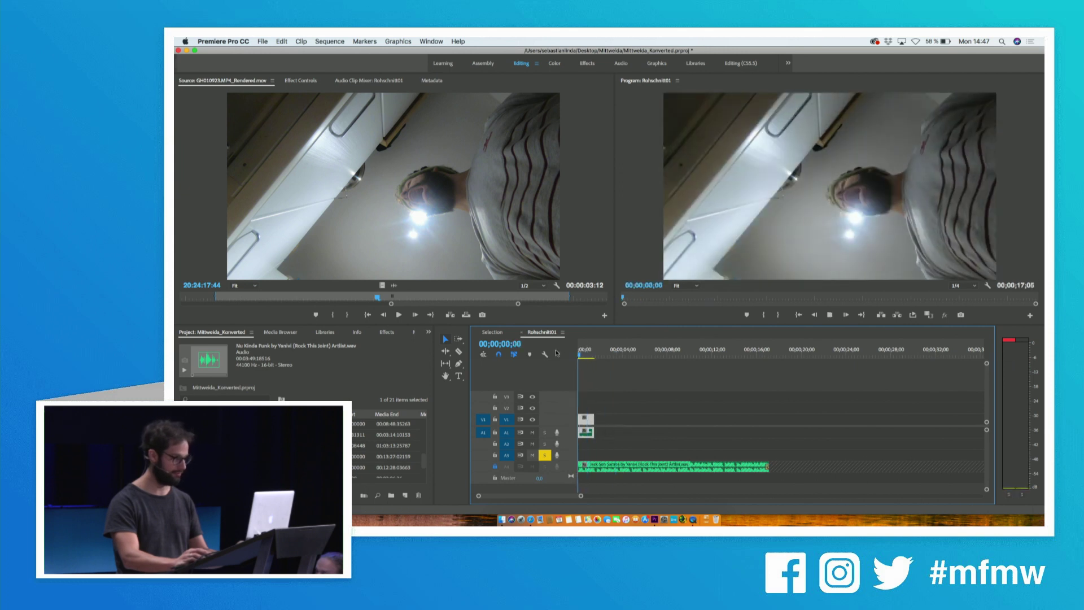
{"action": "key", "text": "space"}
{"action": "key", "text": "space"}
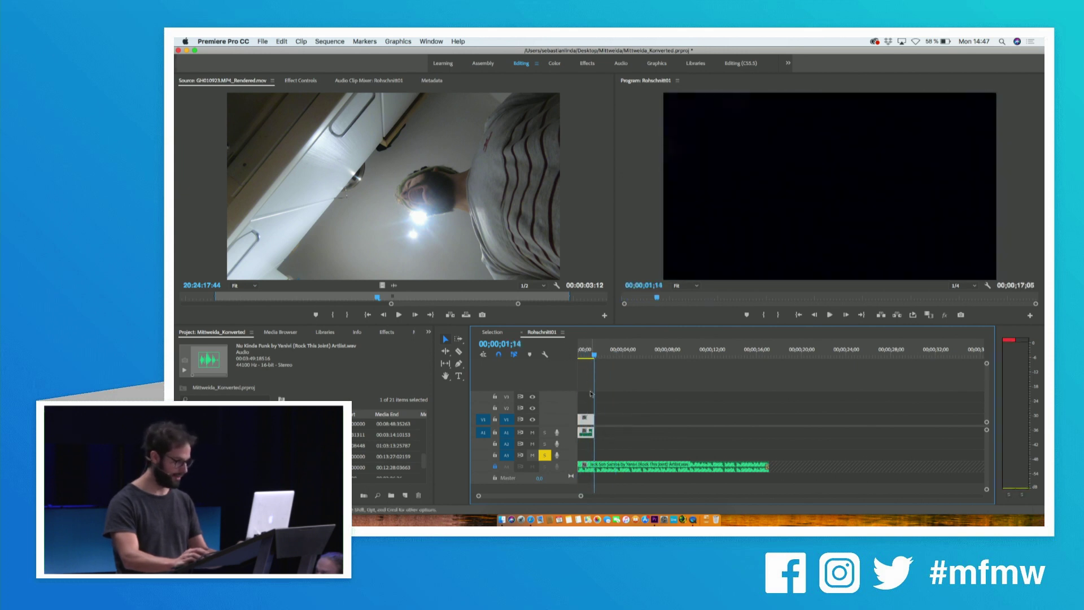
{"action": "key", "text": "Up"}
Cut the coffee-mug clip in the Selection sequence at 00;00;12;07 and open its second part in the source monitor.
{"action": "left_click", "coordinate": [501, 337]}
{"action": "key", "text": "space"}
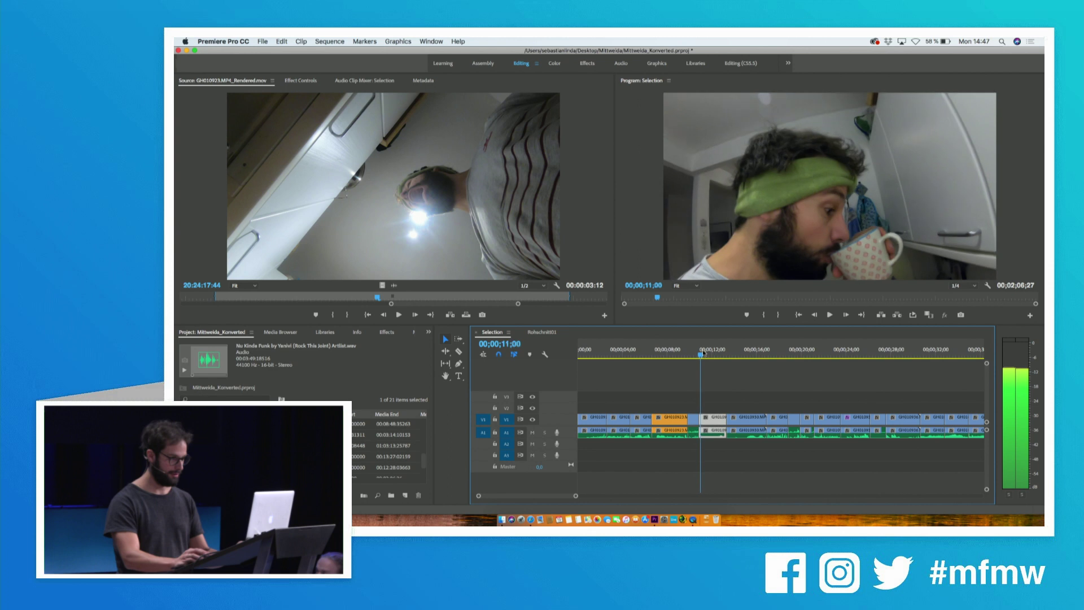
{"action": "mouse_move", "coordinate": [716, 354]}
{"action": "left_mouse_down"}
{"action": "mouse_move", "coordinate": [726, 355]}
{"action": "mouse_move", "coordinate": [715, 356]}
{"action": "left_mouse_up"}
{"action": "key", "text": "c"}
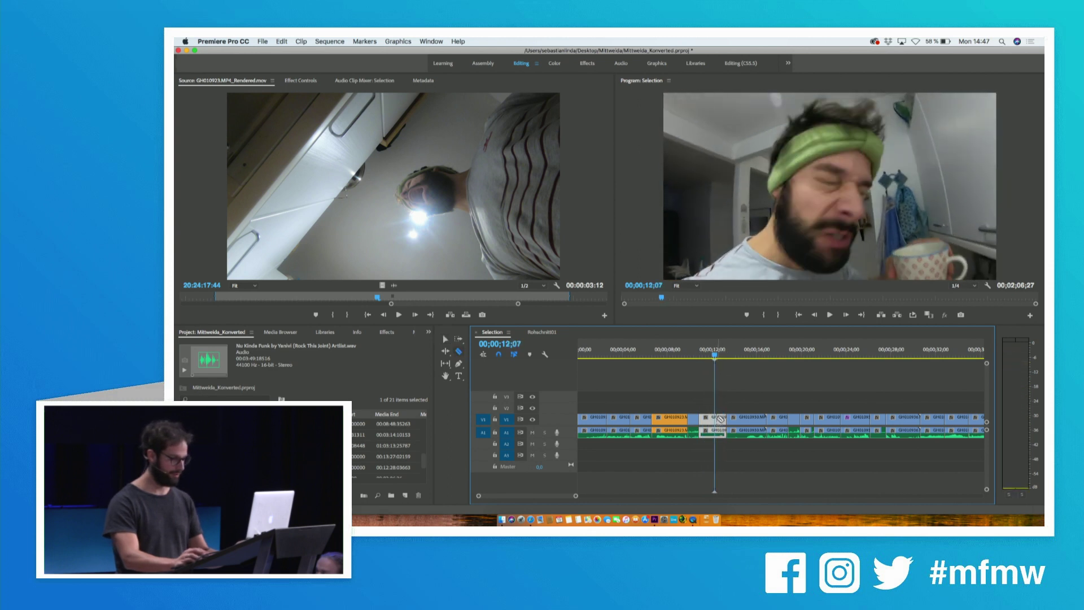
{"action": "key", "text": "f"}
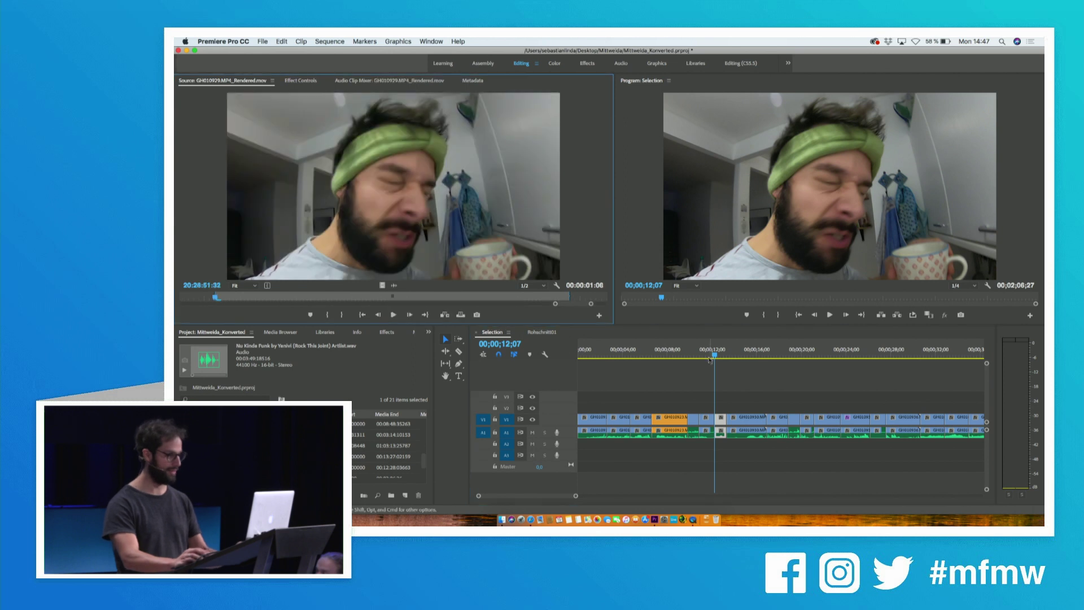
Place the coffee-mug clip shown at 00;00;12;19 in the Selection sequence after the wooden-spoon clip in Rohschnitt01 and play the cut.
{"action": "left_click", "coordinate": [719, 353]}
{"action": "key", "text": "f"}
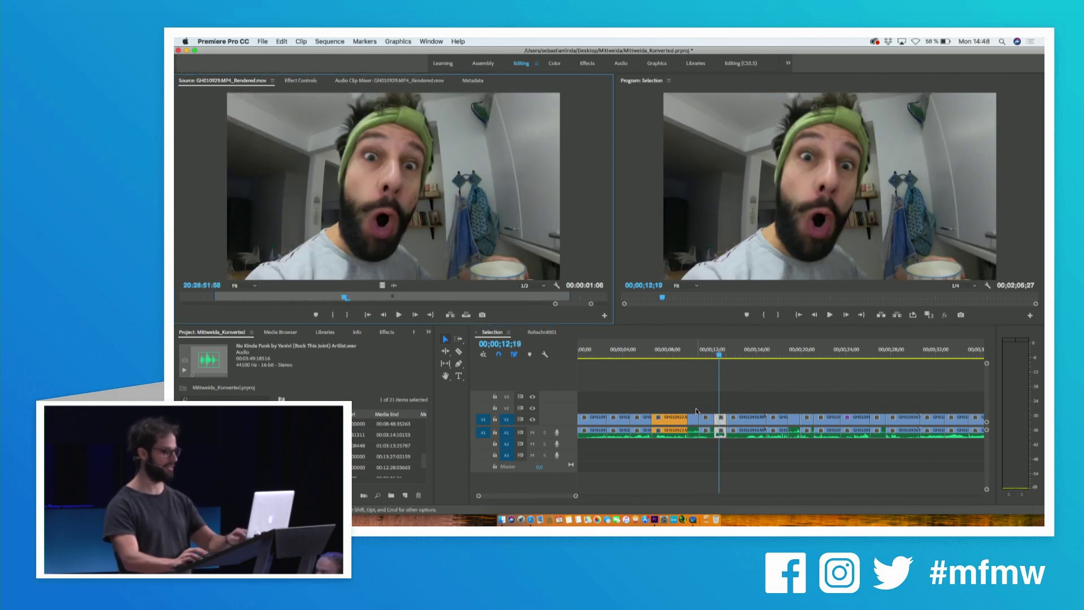
{"action": "left_click", "coordinate": [533, 333]}
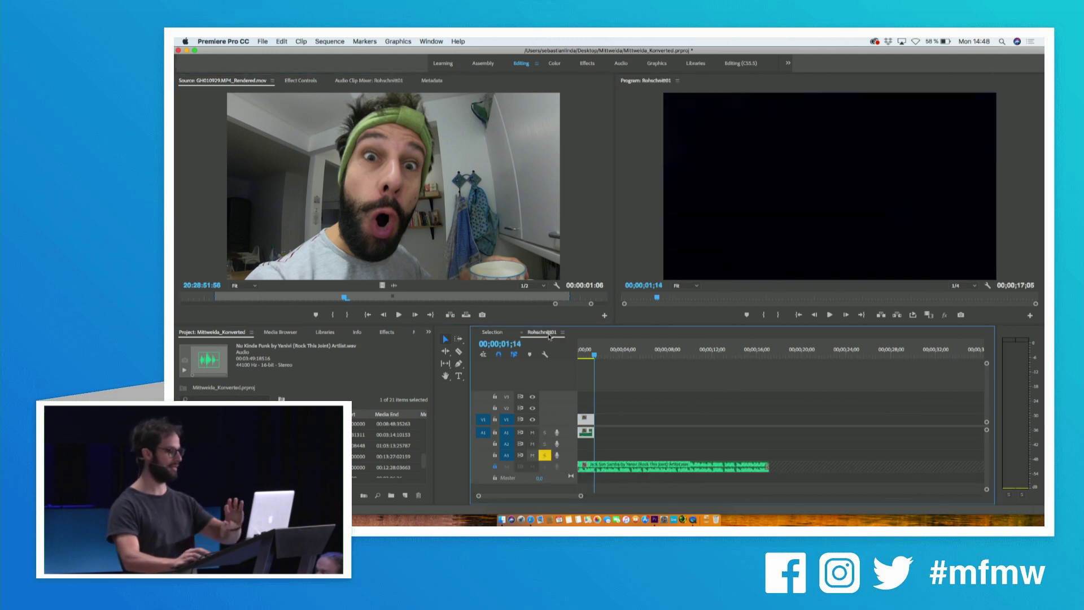
{"action": "left_click_drag", "start_coordinate": [505, 239], "coordinate": [603, 423]}
{"action": "left_click", "coordinate": [589, 353]}
{"action": "key", "text": "space"}
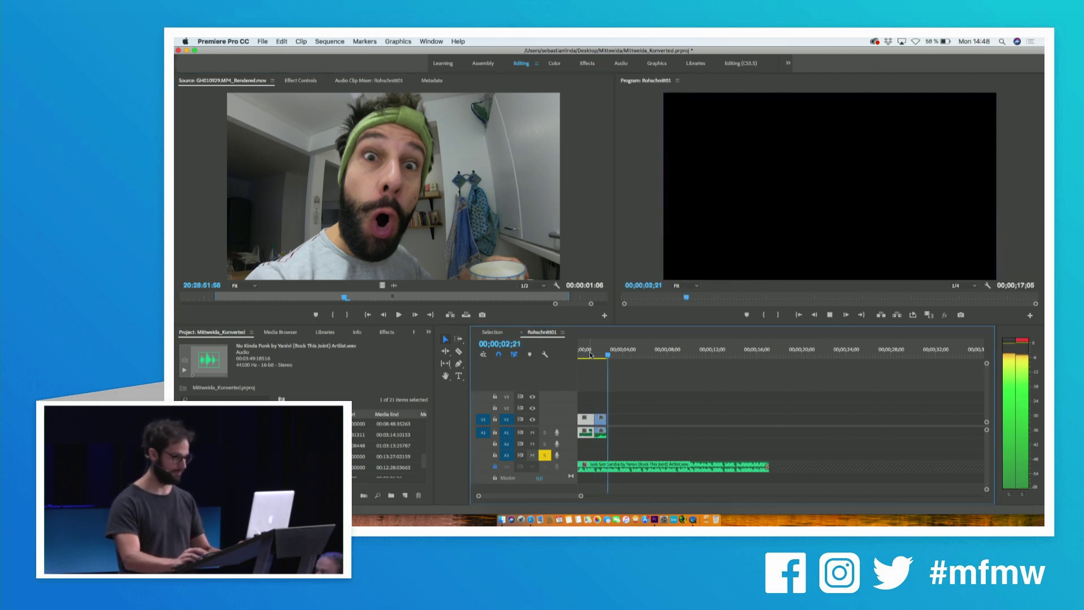
Try a longer version of the coffee-mug clip after the wooden-spoon clip and play it with the music.
{"action": "mouse_move", "coordinate": [602, 424]}
{"action": "left_mouse_down"}
{"action": "mouse_move", "coordinate": [613, 425]}
{"action": "mouse_move", "coordinate": [595, 421]}
{"action": "left_mouse_up"}
{"action": "left_click", "coordinate": [589, 353]}
{"action": "key", "text": "space"}
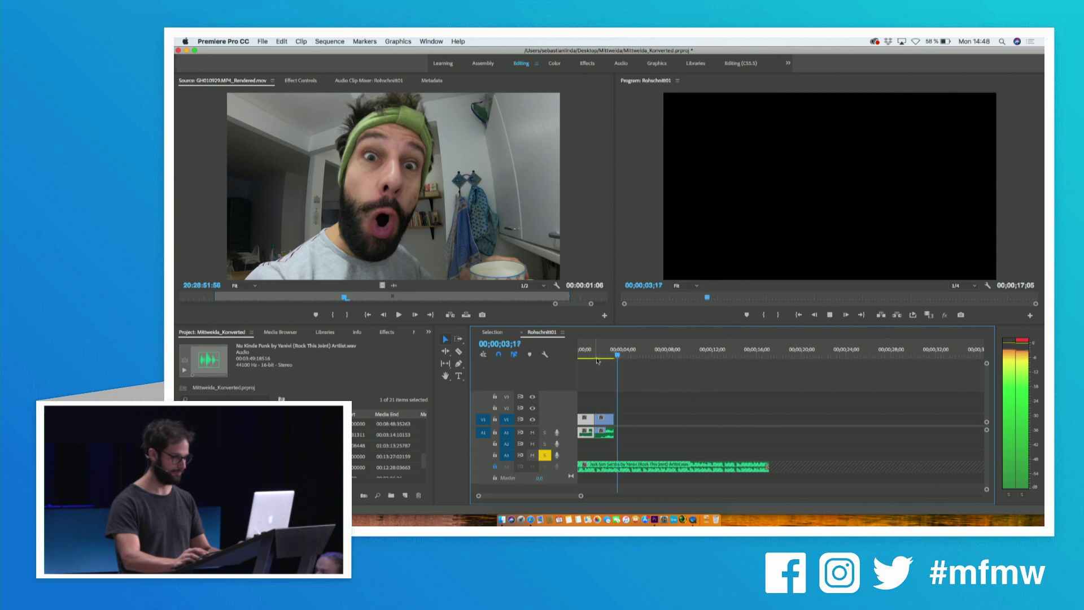
Mark an in point at 00;00;14;24 in the next coffee-mug clip in Selection and put it after the wooden-spoon clip, replacing the earlier one.
{"action": "left_click", "coordinate": [493, 332]}
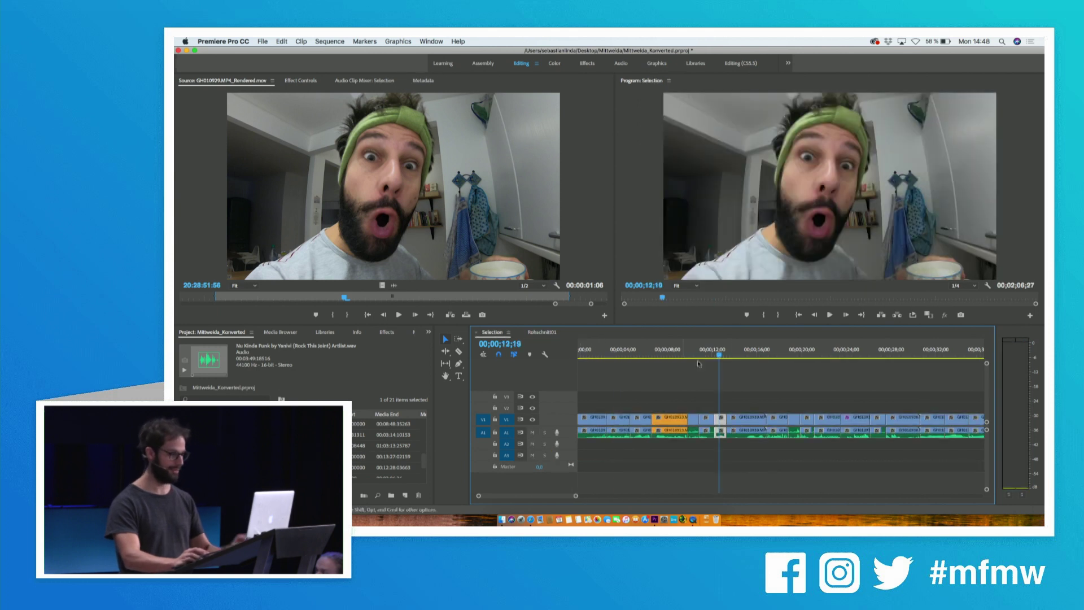
{"action": "left_click", "coordinate": [746, 355]}
{"action": "key", "text": "space"}
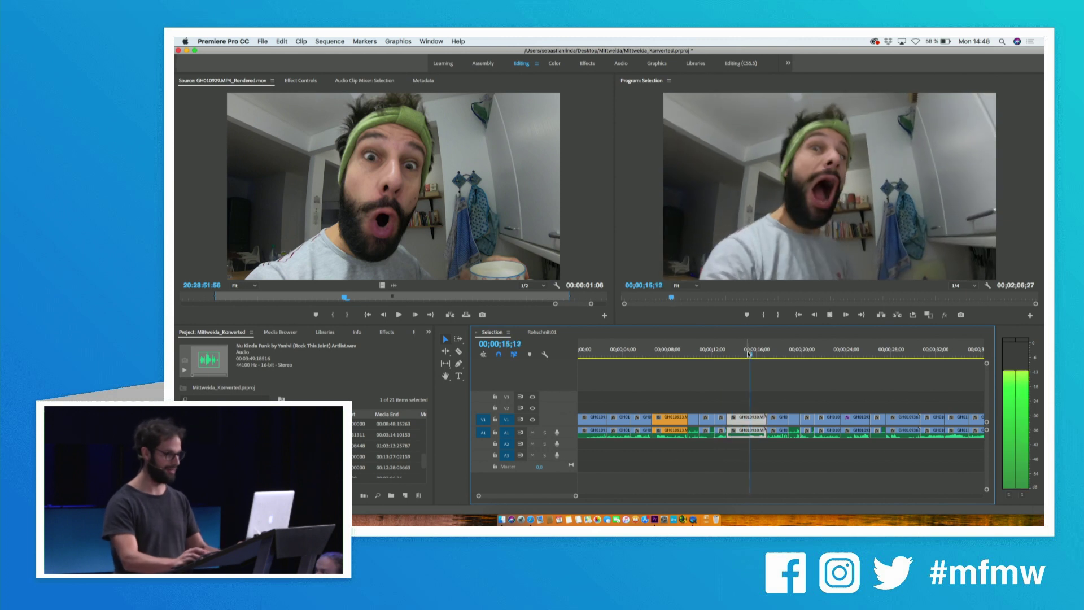
{"action": "left_click", "coordinate": [750, 353]}
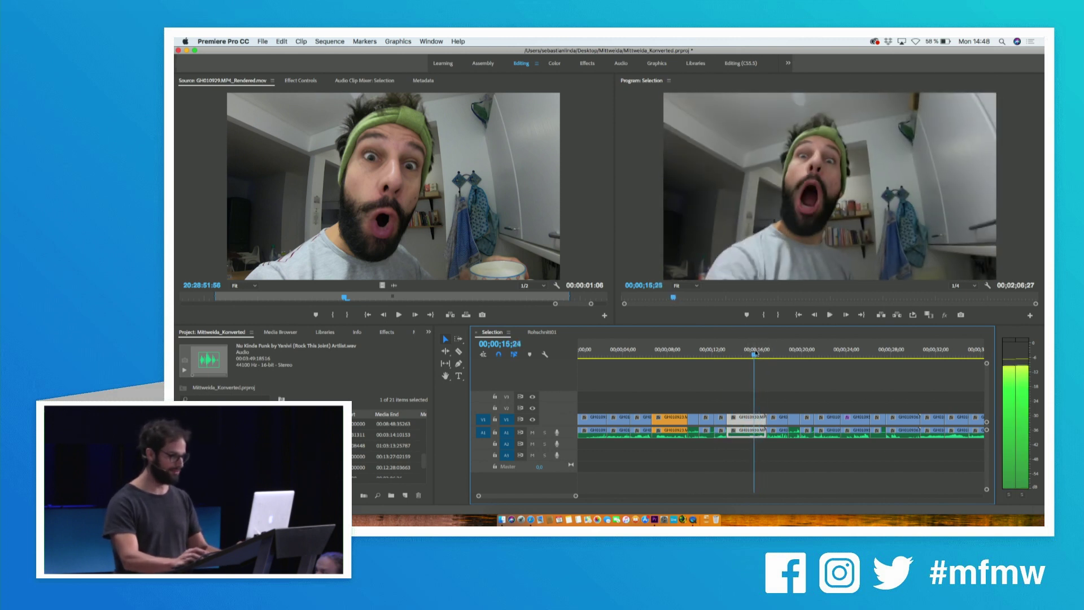
{"action": "left_click_drag", "start_coordinate": [750, 354], "coordinate": [743, 353]}
{"action": "key", "text": "f"}
{"action": "key", "text": "i"}
{"action": "key", "text": "space"}
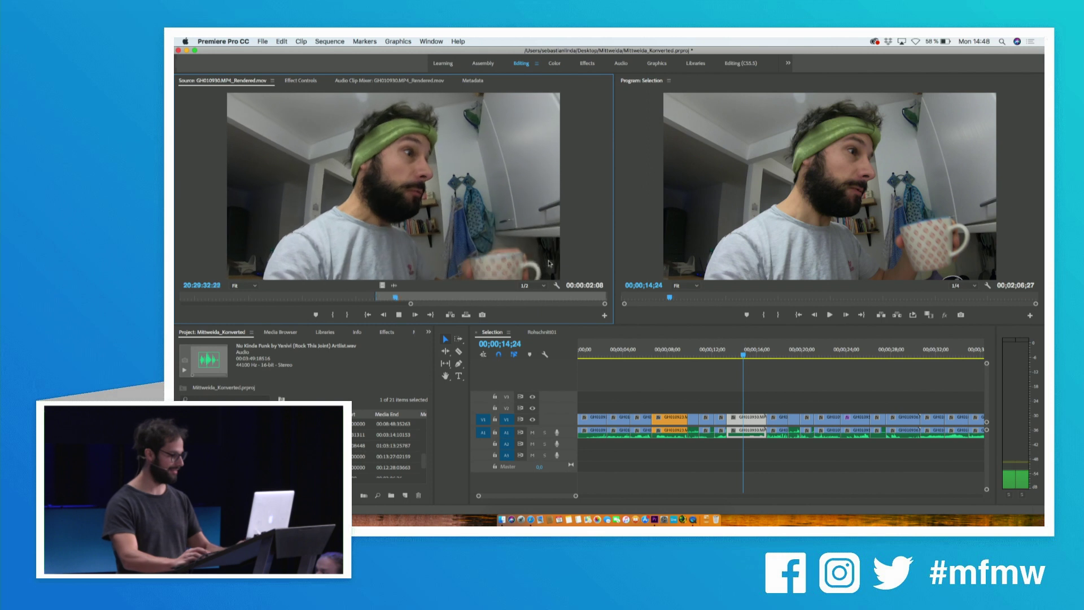
{"action": "left_click", "coordinate": [543, 332]}
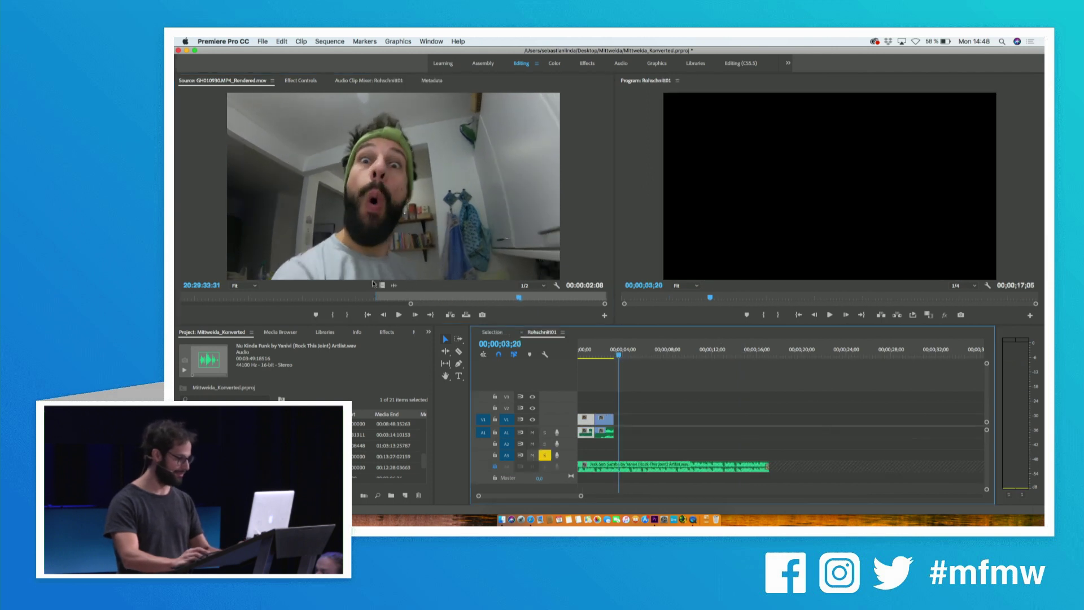
{"action": "left_click_drag", "start_coordinate": [478, 347], "coordinate": [599, 421]}
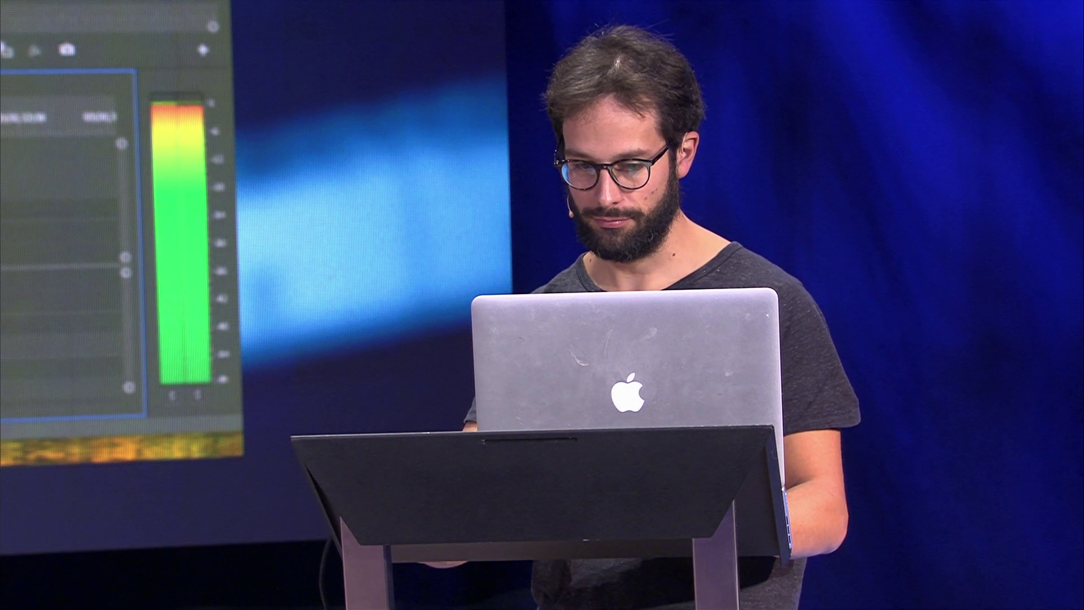
Play Rohschnitt01 through to the end of the music and set sequence markers on its beats.
{"action": "key", "text": "space"}
{"action": "key", "text": "space"}
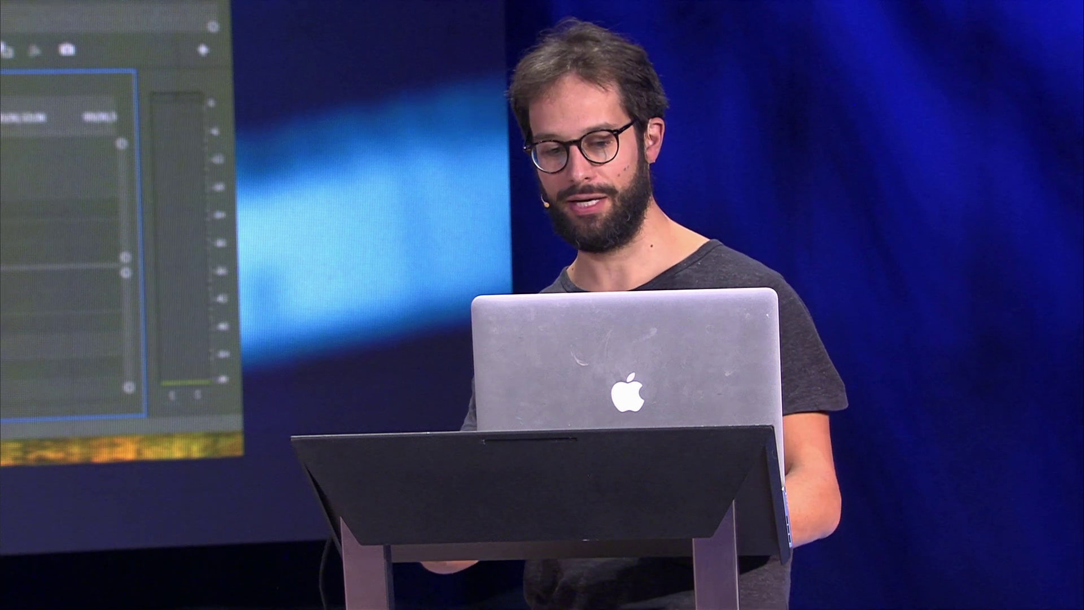
{"action": "key", "text": "space"}
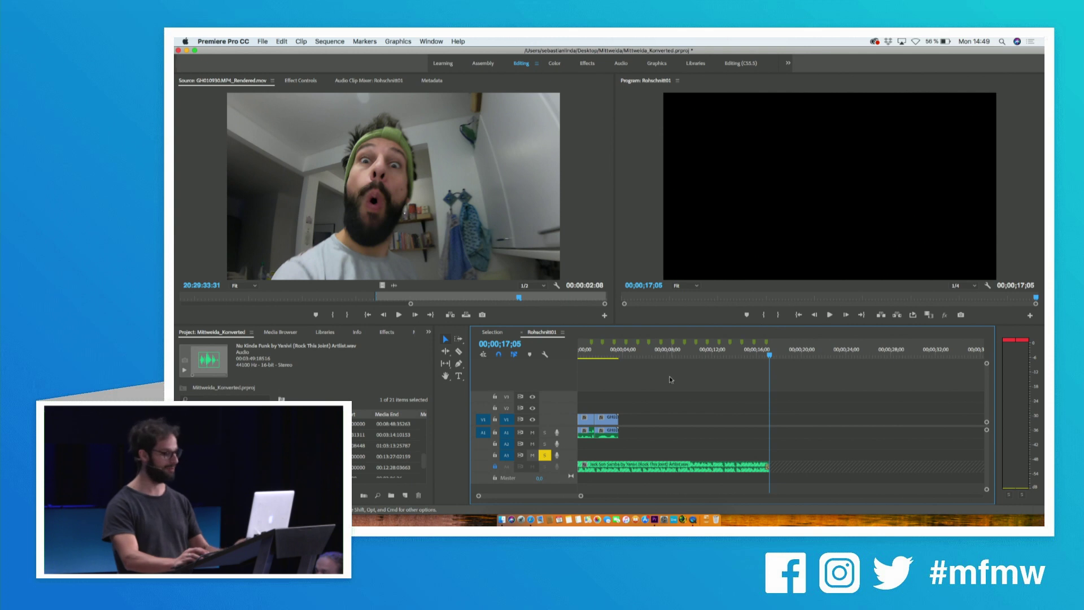
Trim the end of the second clip in Rohschnitt01 to the third beat marker and play back the cut.
{"action": "left_click", "coordinate": [611, 356]}
{"action": "key", "text": "="}
{"action": "key", "text": "="}
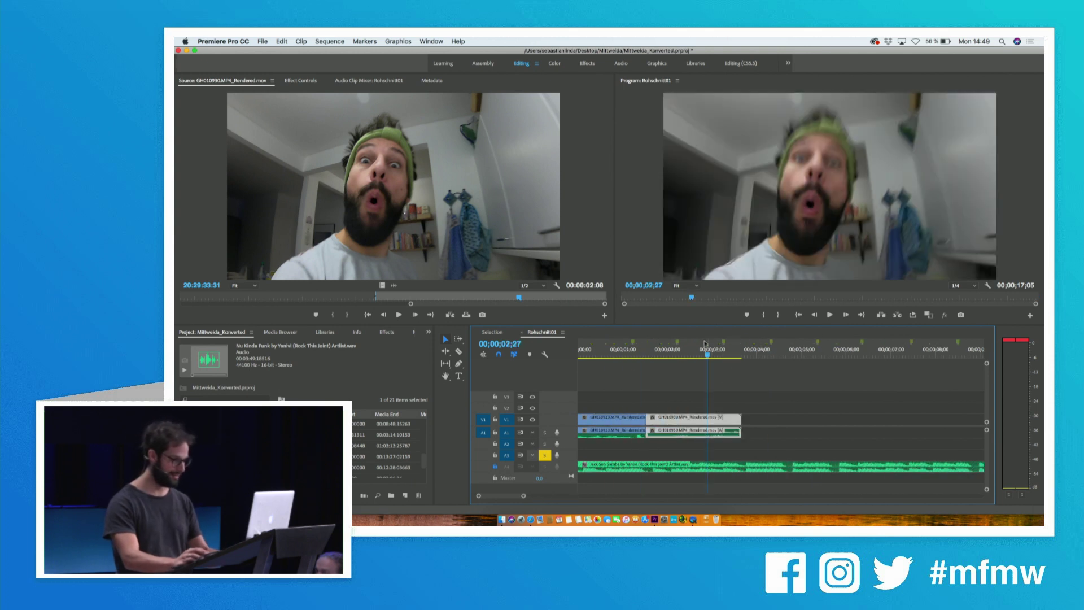
{"action": "left_click", "coordinate": [715, 351]}
{"action": "left_click_drag", "start_coordinate": [746, 418], "coordinate": [645, 419]}
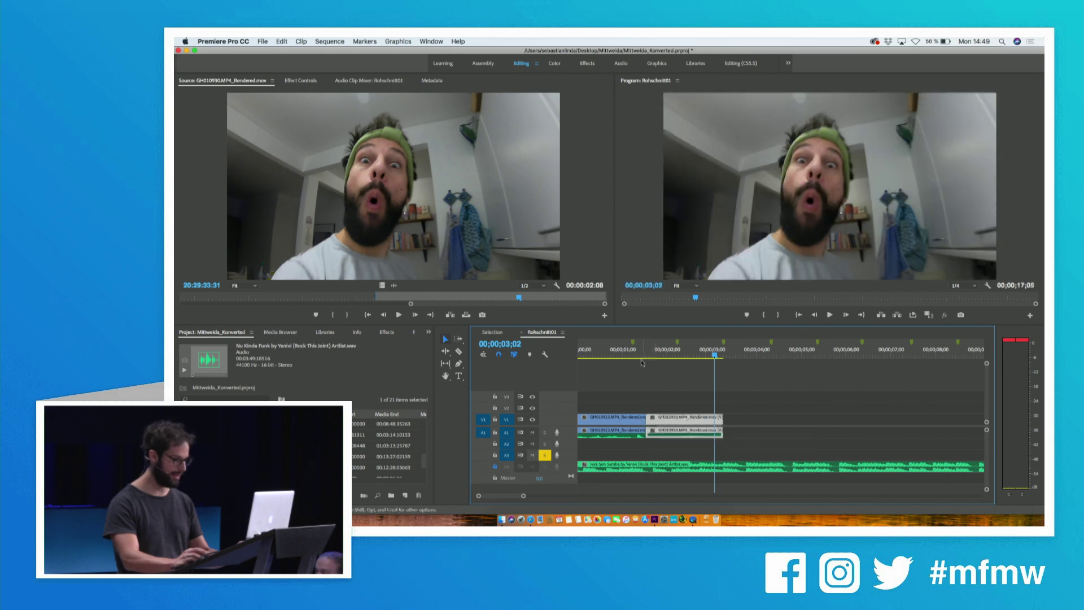
{"action": "left_click", "coordinate": [624, 353]}
{"action": "key", "text": "space"}
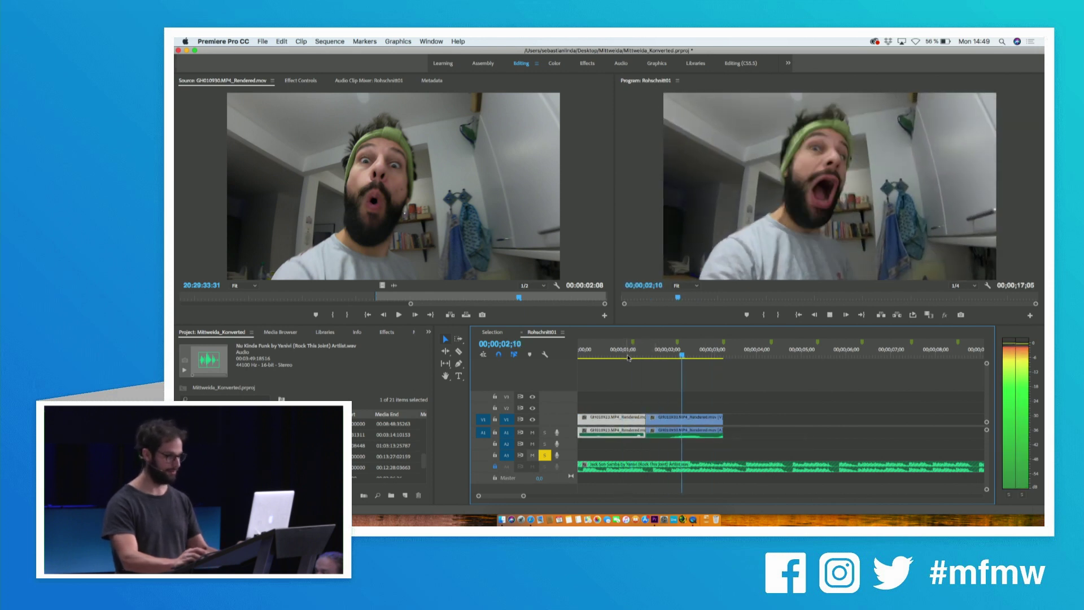
{"action": "key", "text": "space"}
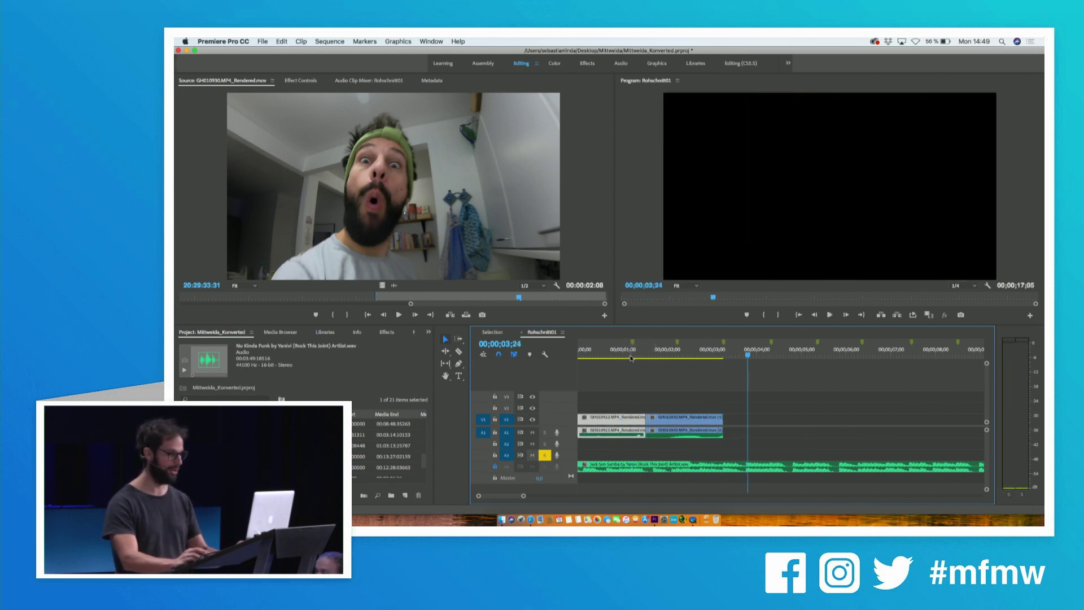
Open the breakfast clip at 00;00;19;04 in Selection in the source monitor, mark a section of 00:00:00:34 and return to Rohschnitt01.
{"action": "left_click", "coordinate": [493, 332]}
{"action": "left_click_drag", "start_coordinate": [753, 355], "coordinate": [793, 354]}
{"action": "key", "text": "f"}
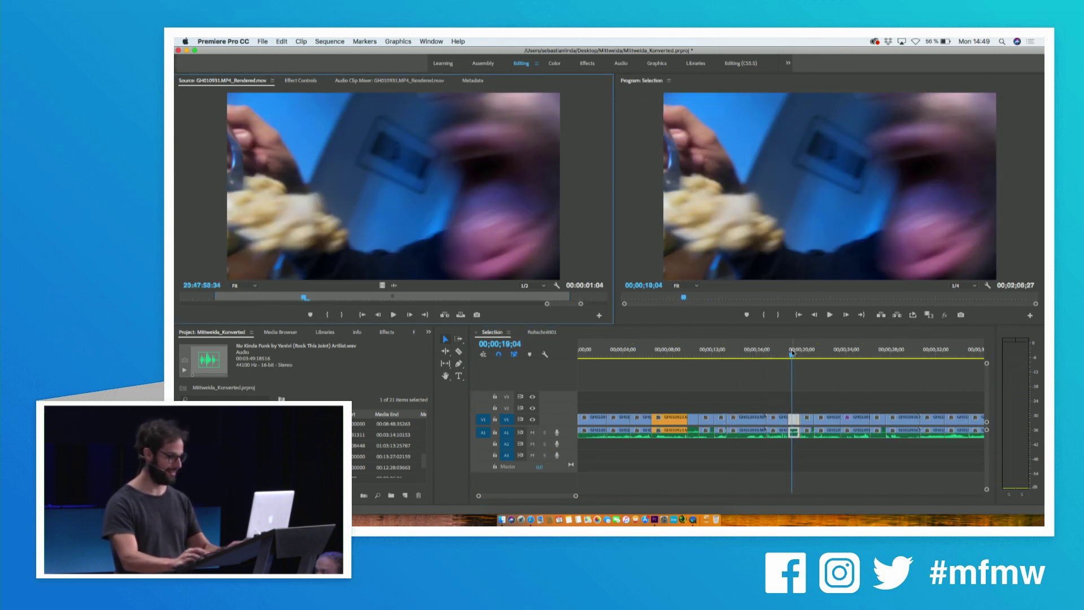
{"action": "left_click", "coordinate": [552, 332]}
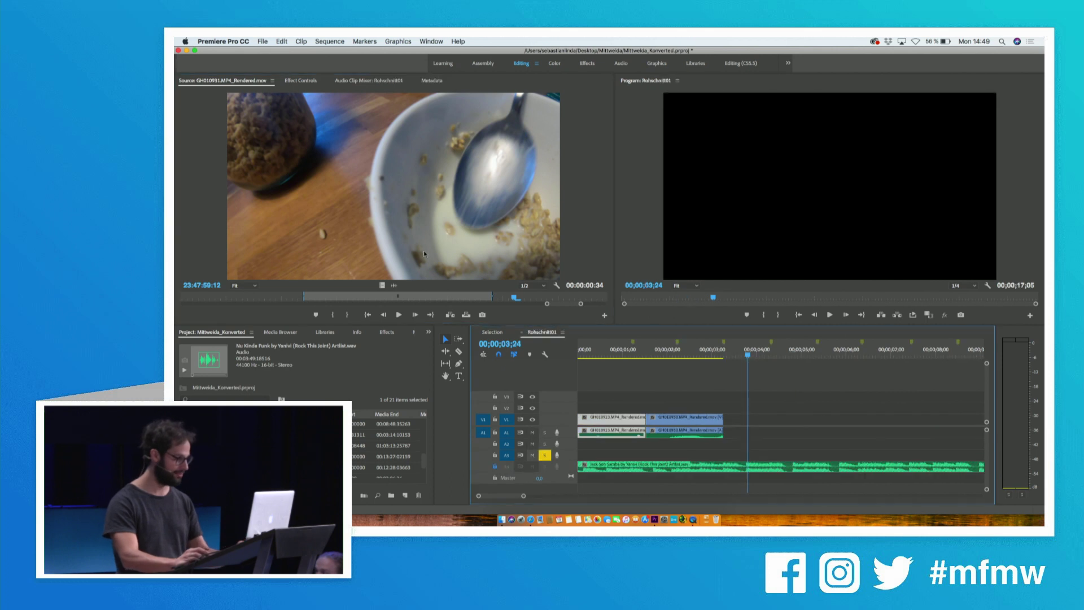
Add further short clips from Selection to Rohschnitt01, ending with GH010934.MP4 at about 00;00;05;12.
{"action": "left_click", "coordinate": [492, 332]}
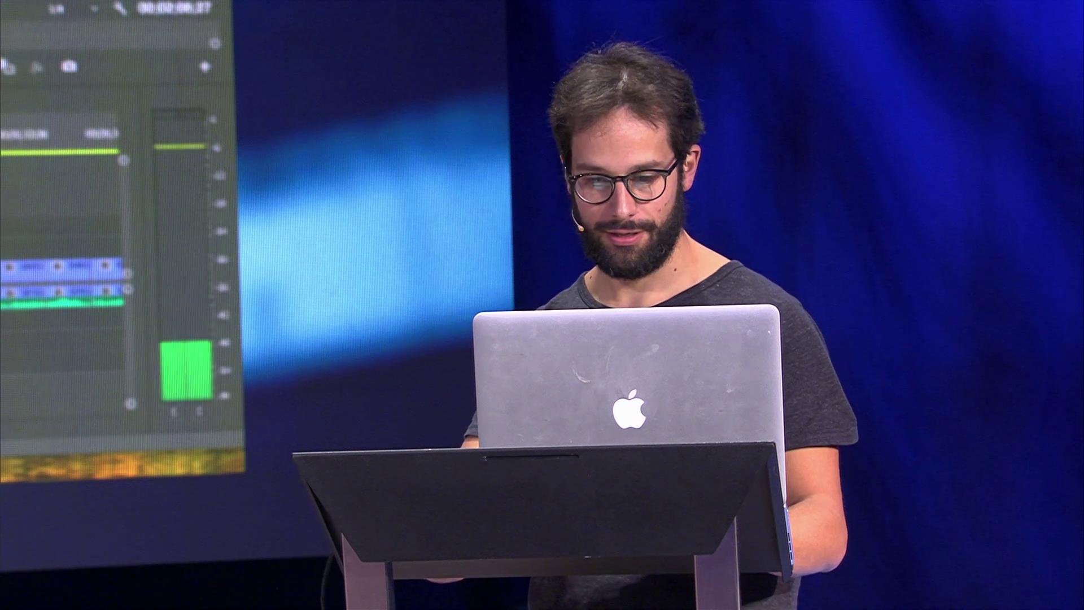
{"action": "key", "text": "shift+3"}
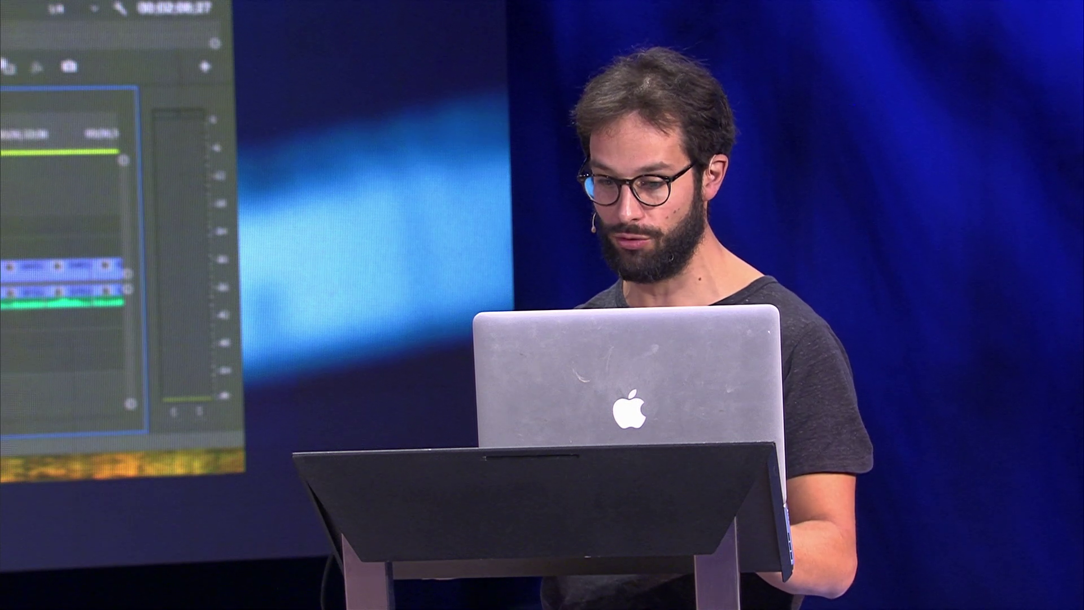
{"action": "key", "text": "super+z"}
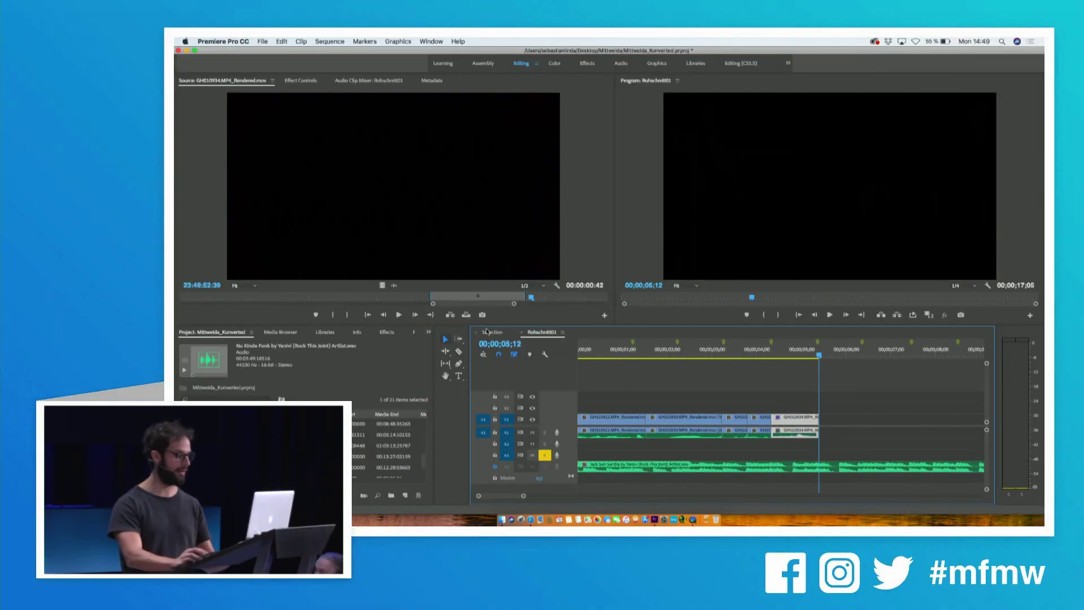
Copy the illuminated "AUFZUG KOMMT" sign clip from Selection, paste it into Rohschnitt01 at 00;00;05;12 and play it back.
{"action": "left_click", "coordinate": [489, 332]}
{"action": "key", "text": "space"}
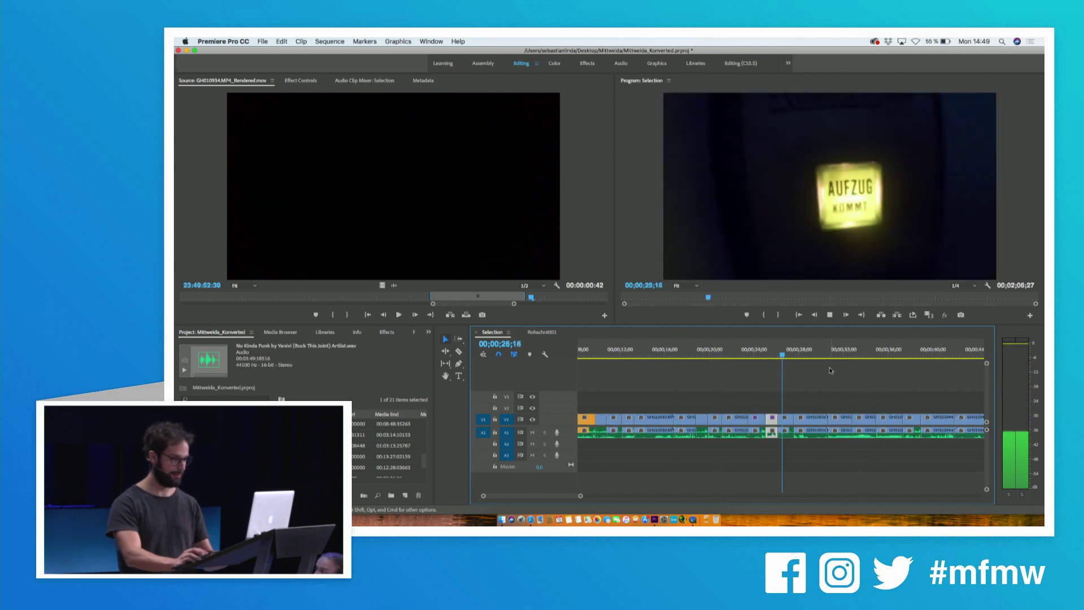
{"action": "key", "text": "space"}
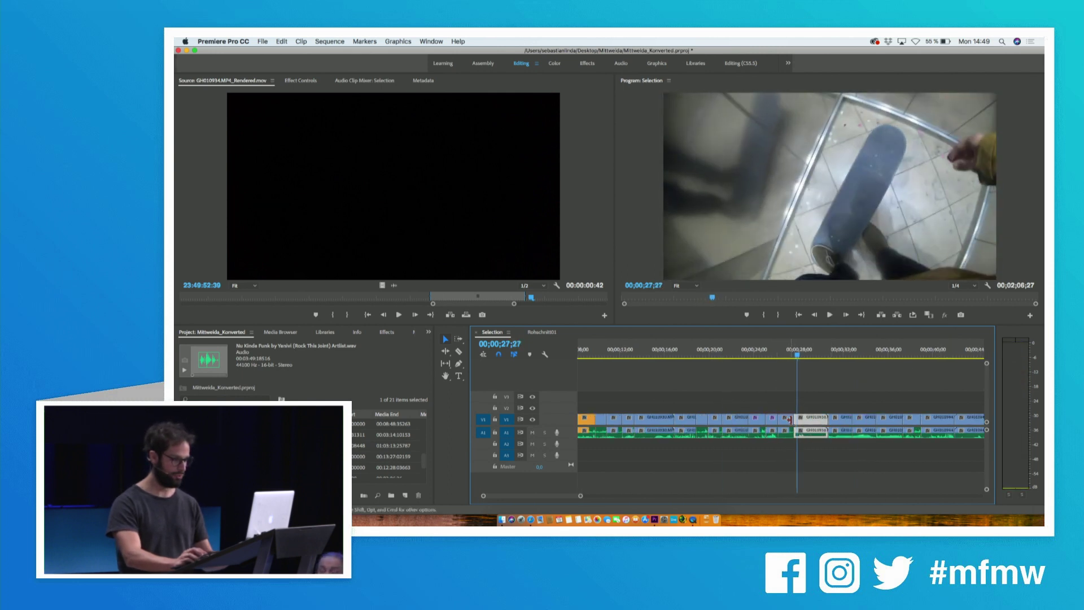
{"action": "left_click", "coordinate": [538, 333]}
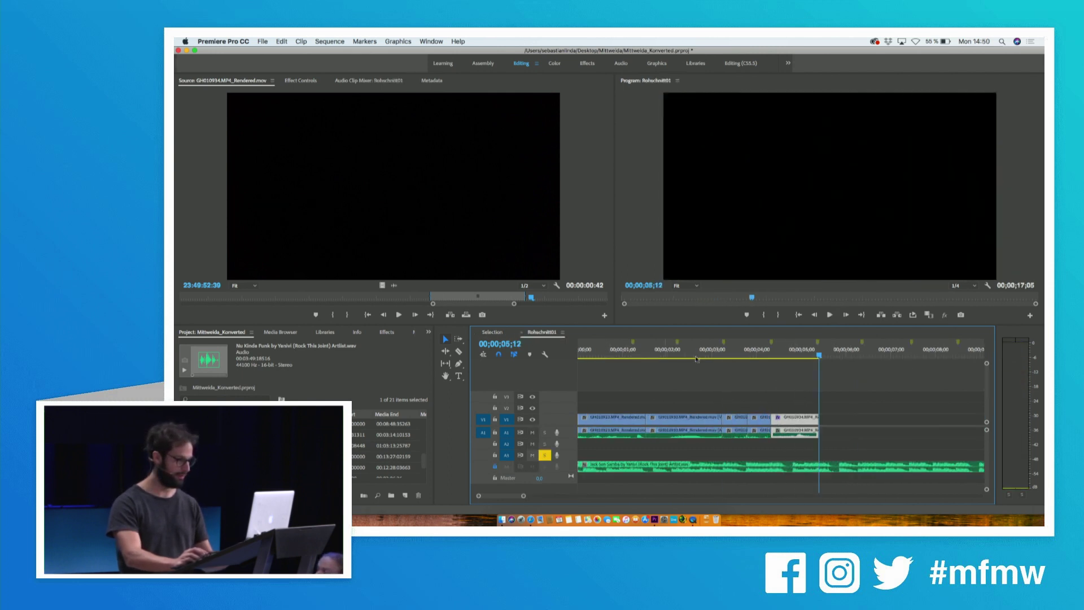
{"action": "key", "text": "super+v"}
{"action": "left_click", "coordinate": [813, 354]}
{"action": "key", "text": "space"}
{"action": "key", "text": "space"}
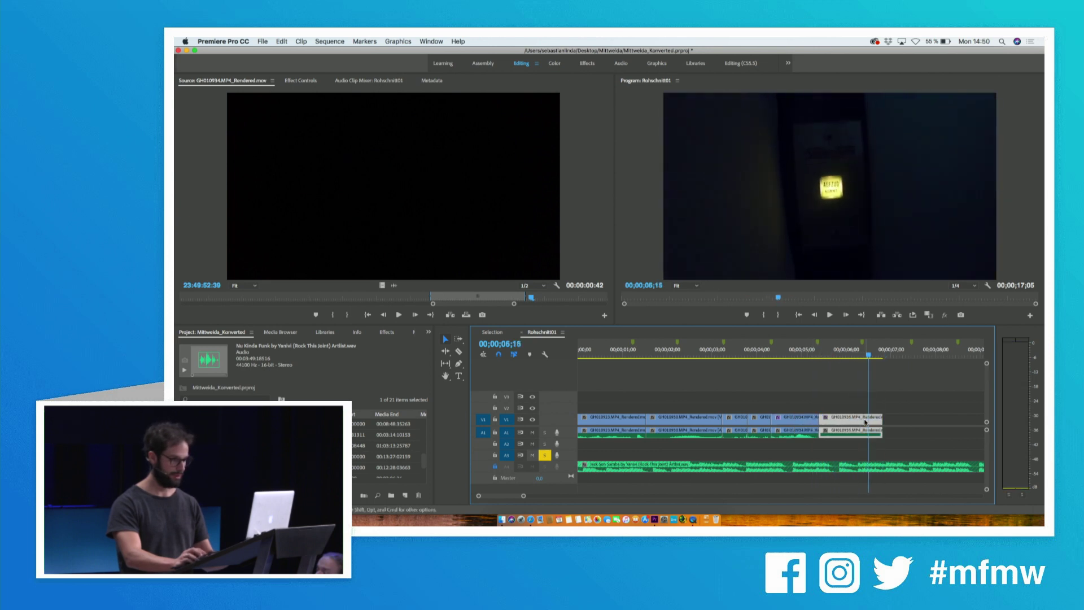
Set the speed of the pasted elevator-sign clip to 200% and play the transition into it.
{"action": "key", "text": "super+r"}
{"action": "type", "text": "2"}
{"action": "key", "text": "Return"}
{"action": "left_click", "coordinate": [807, 351]}
{"action": "key", "text": "space"}
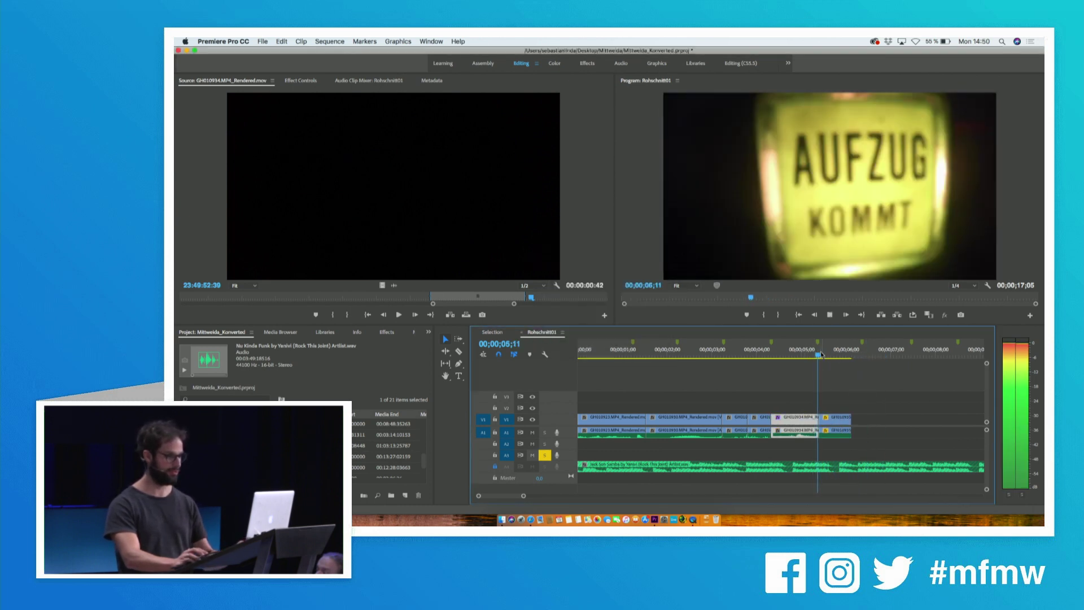
{"action": "key", "text": "space"}
Reverse the playback direction of the elevator-sign clip and check the transition with the music.
{"action": "key", "text": "super+r"}
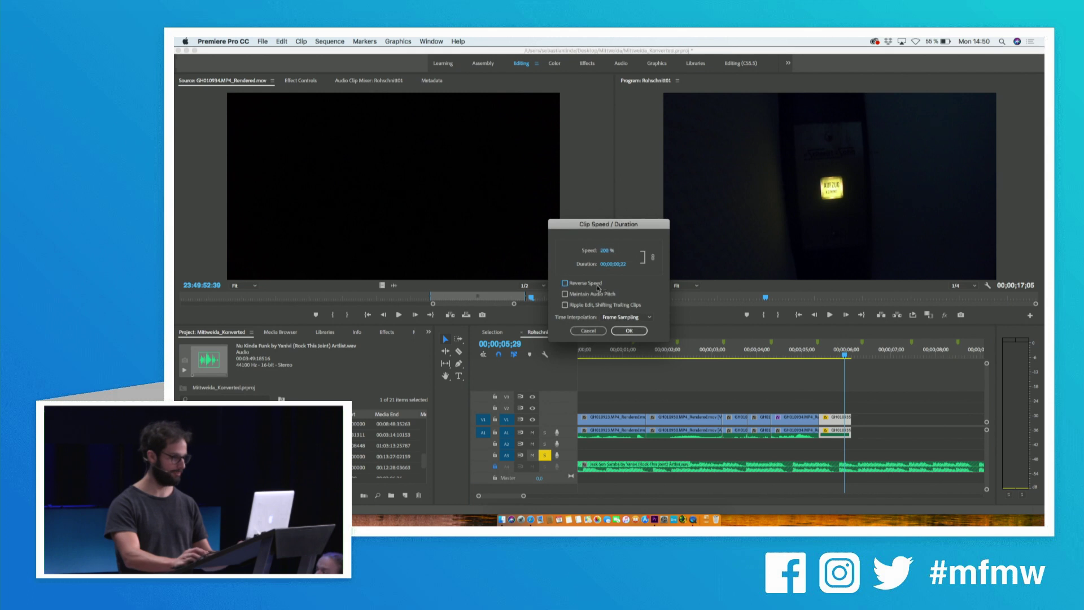
{"action": "left_click", "coordinate": [620, 331]}
{"action": "key", "text": "space"}
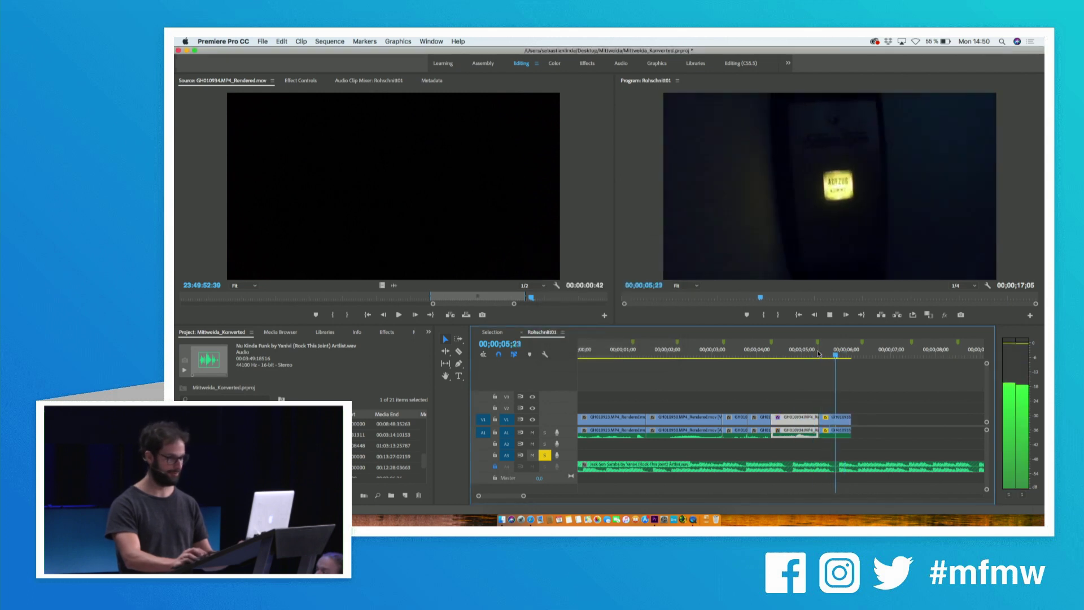
{"action": "key", "text": "space"}
Cut the reversed elevator-sign clip at 00;00;06;02 and place short copies of its end piece with gaps behind it.
{"action": "left_click", "coordinate": [502, 332]}
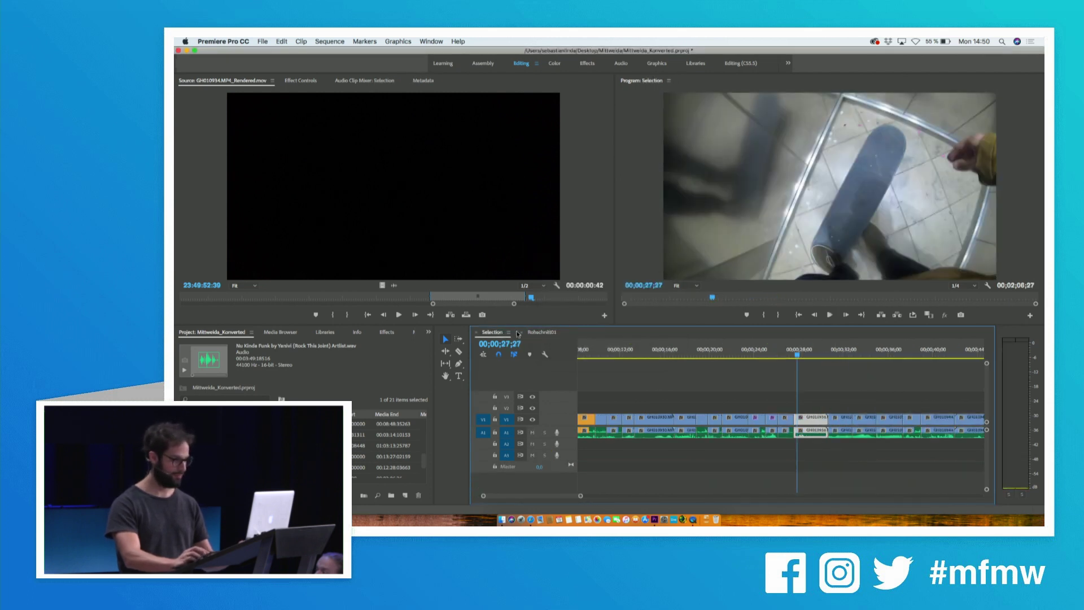
{"action": "left_click", "coordinate": [525, 332]}
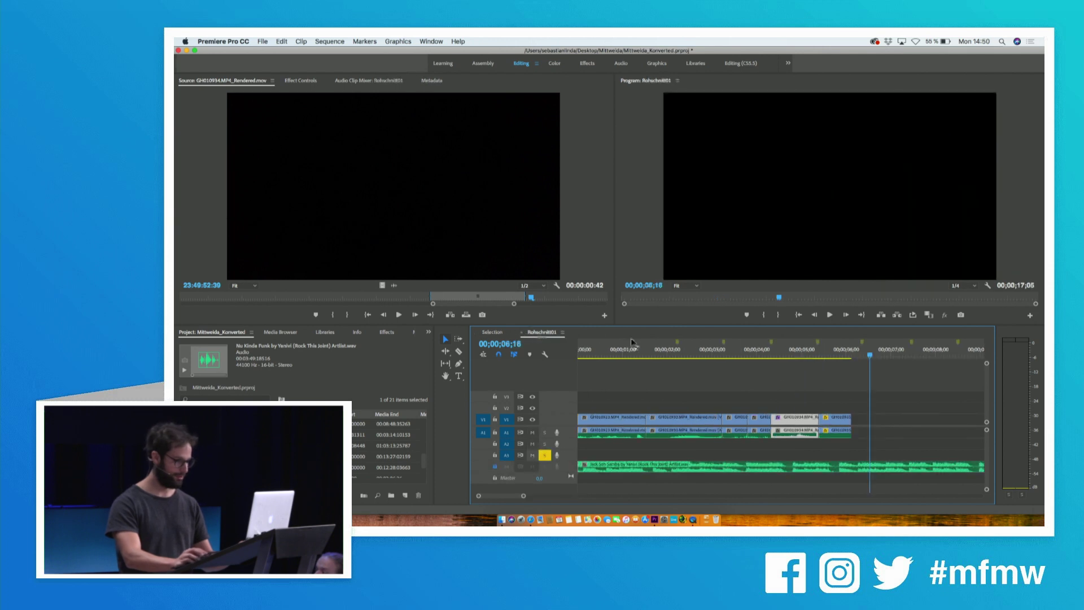
{"action": "left_click", "coordinate": [851, 347]}
{"action": "key", "text": "="}
{"action": "key", "text": "="}
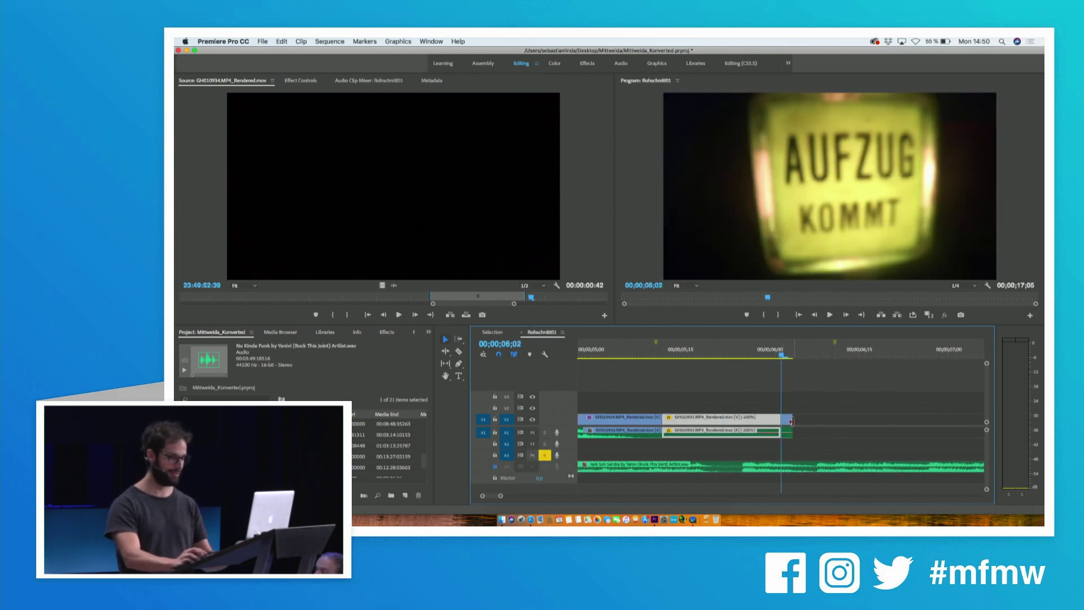
{"action": "left_click_drag", "start_coordinate": [786, 420], "coordinate": [865, 421]}
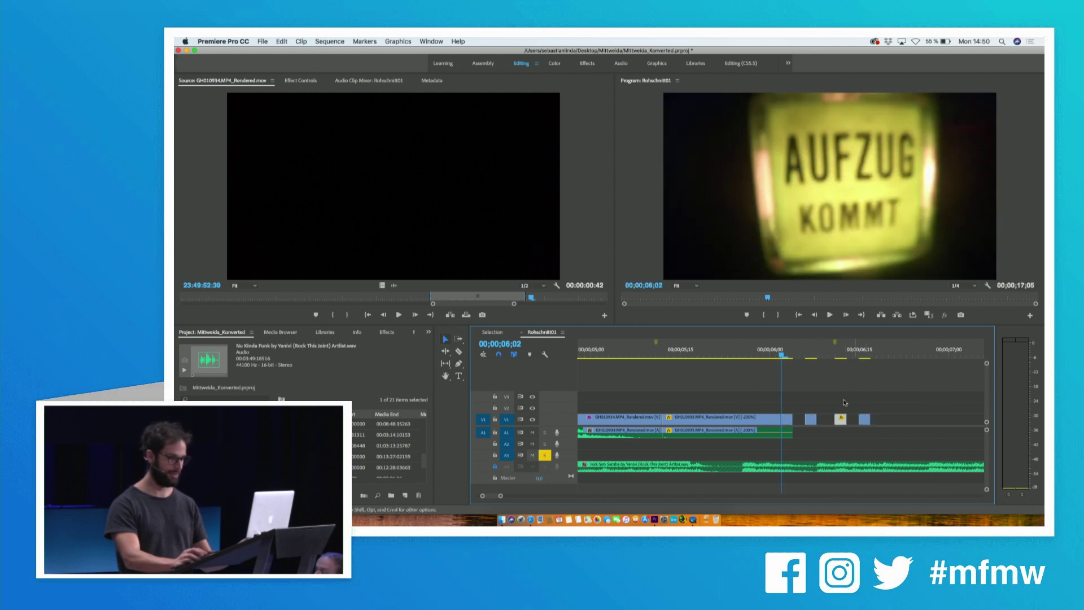
Play the spaced-out elevator-sign pieces with the music and add more short copies up to about 00;00;06;25.
{"action": "key", "text": "space"}
{"action": "left_click", "coordinate": [776, 354]}
{"action": "key", "text": "space"}
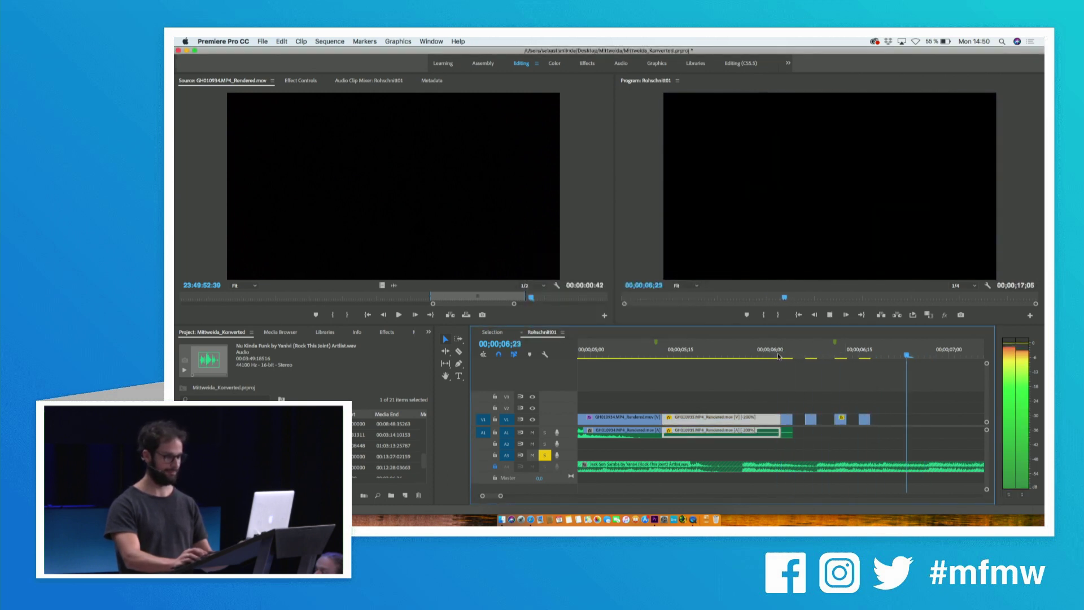
{"action": "key", "text": "space"}
{"action": "left_click", "coordinate": [866, 421]}
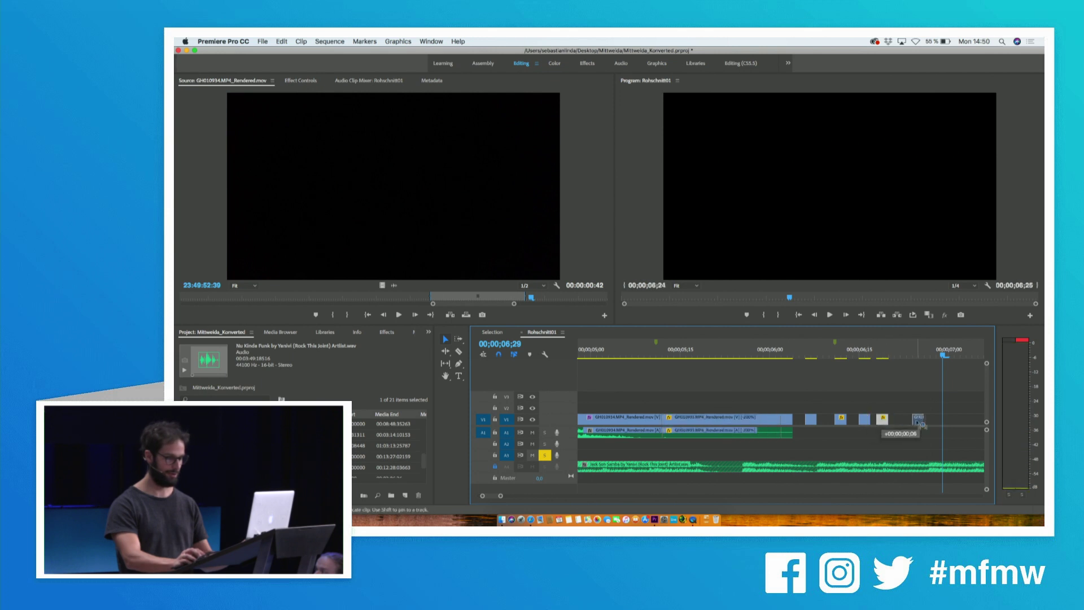
{"action": "left_click_drag", "start_coordinate": [918, 422], "coordinate": [904, 425]}
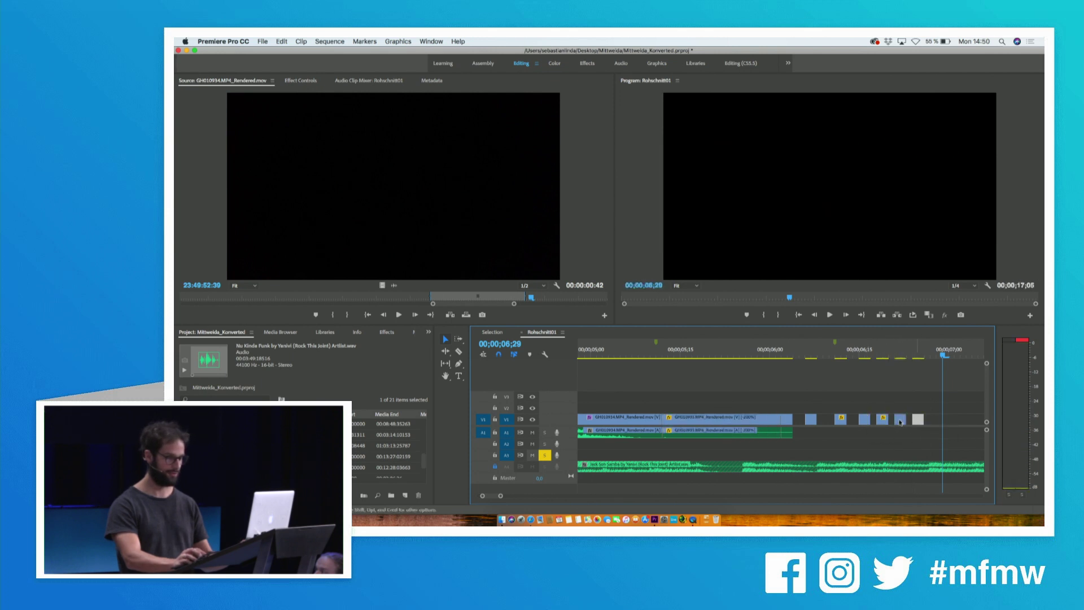
Open the skateboard-riding clip at 00;00;30;24 of Selection as source and set its out point for a section of 00:00:01:32.
{"action": "key", "text": "space"}
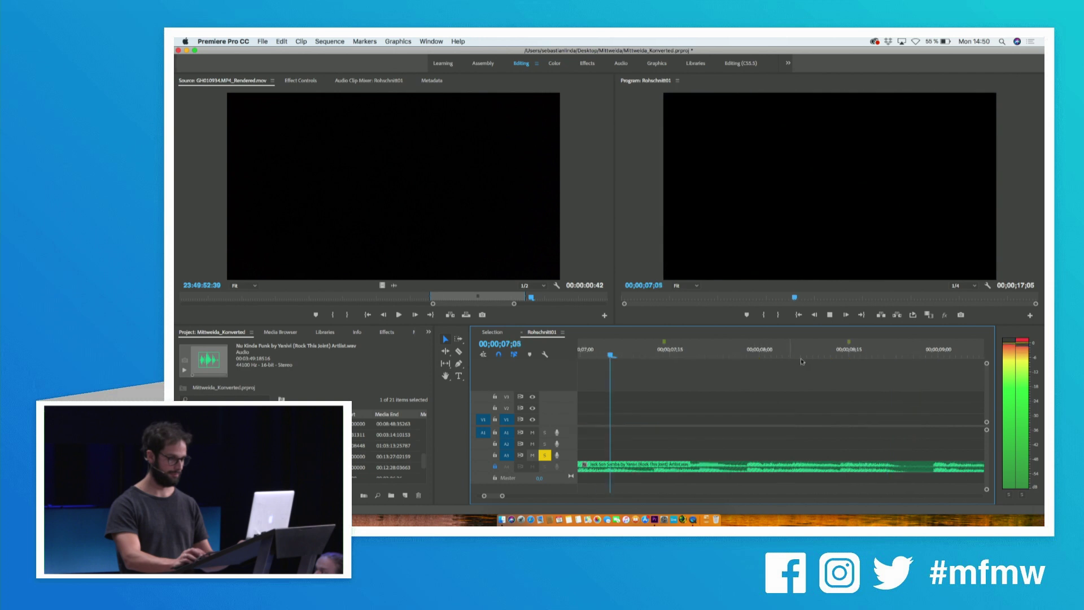
{"action": "key", "text": "minus"}
{"action": "left_click", "coordinate": [500, 333]}
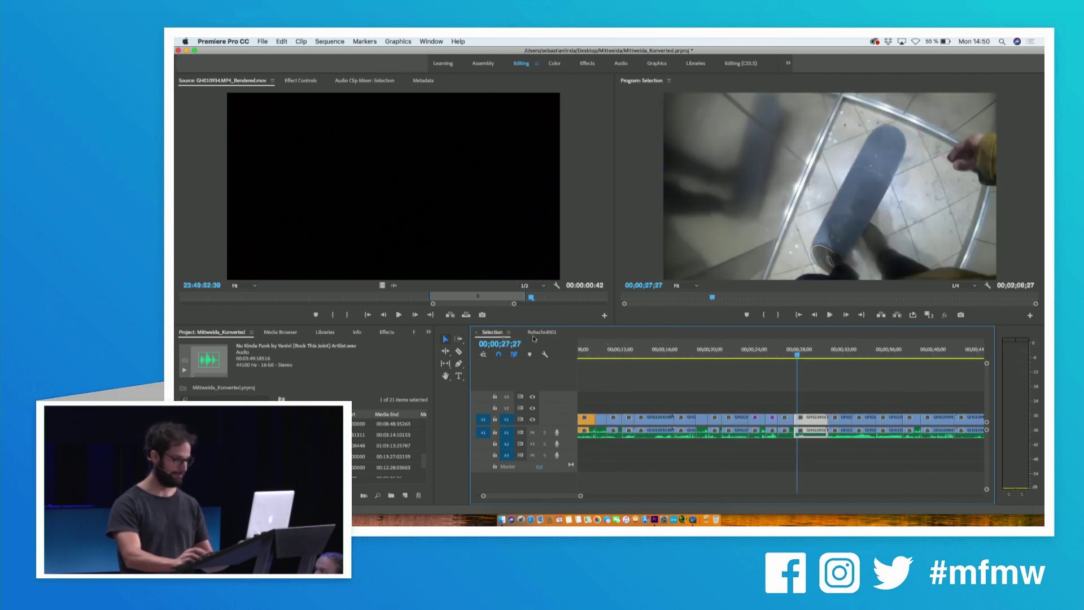
{"action": "mouse_move", "coordinate": [818, 353]}
{"action": "left_mouse_down"}
{"action": "mouse_move", "coordinate": [807, 355]}
{"action": "mouse_move", "coordinate": [856, 350]}
{"action": "mouse_move", "coordinate": [832, 351]}
{"action": "left_mouse_up"}
{"action": "key", "text": "f"}
{"action": "key", "text": "space"}
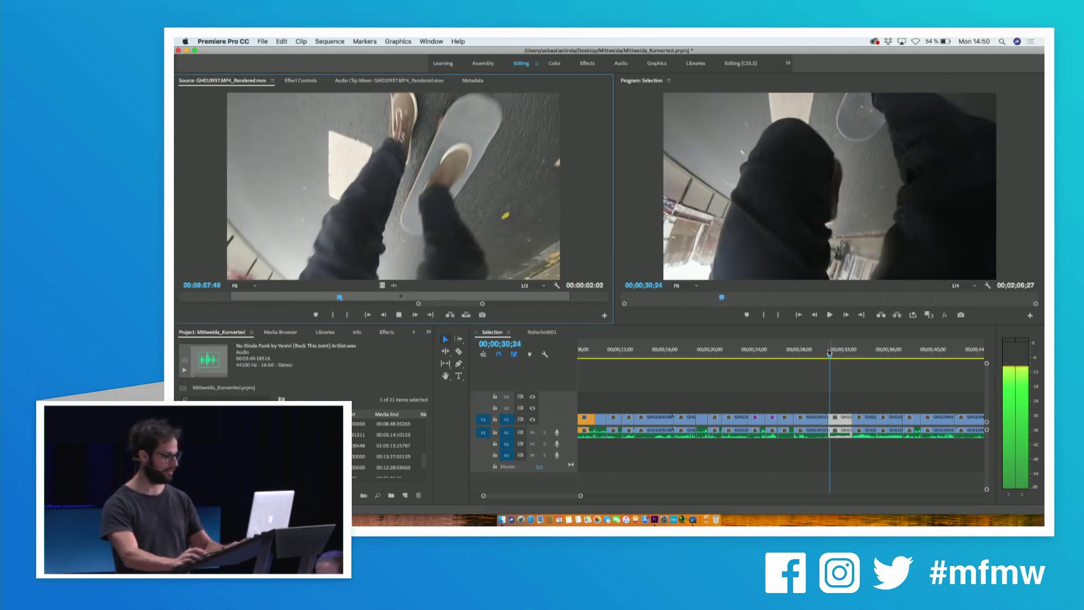
{"action": "key", "text": "o"}
{"action": "key", "text": "space"}
Place the marked skateboard-riding section in Rohschnitt01 at about 00;00;07;00 and play it with the music.
{"action": "left_click", "coordinate": [540, 332]}
{"action": "left_click_drag", "start_coordinate": [508, 254], "coordinate": [676, 419]}
{"action": "left_click", "coordinate": [666, 354]}
{"action": "key", "text": "space"}
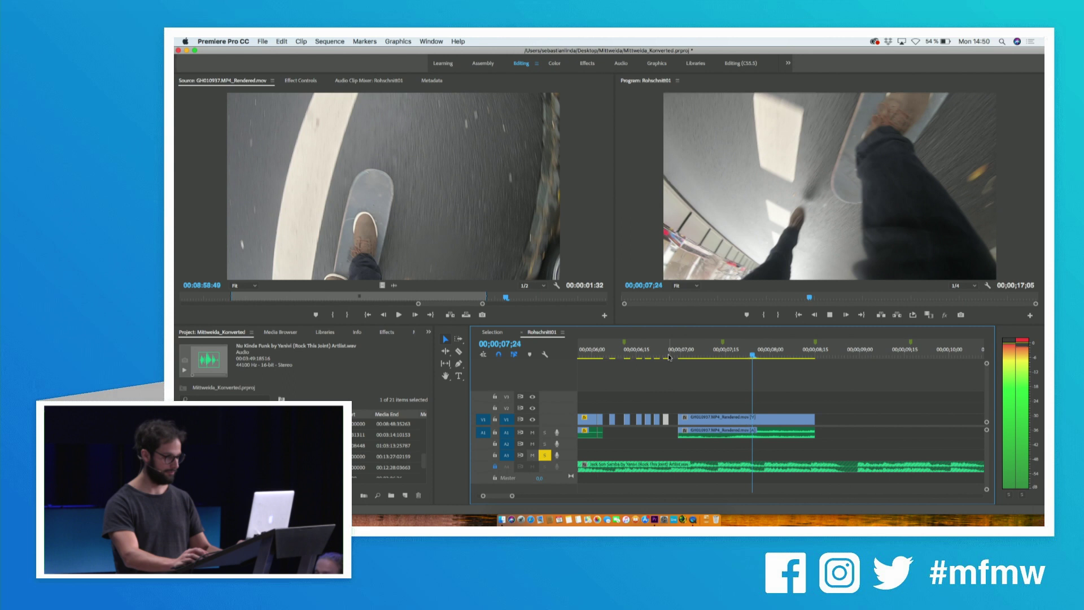
{"action": "key", "text": "space"}
Open the skateboard-wheel clip at 00;00;36;14 of Selection as source and shorten its end to 00:10:51:18.
{"action": "left_click", "coordinate": [492, 332]}
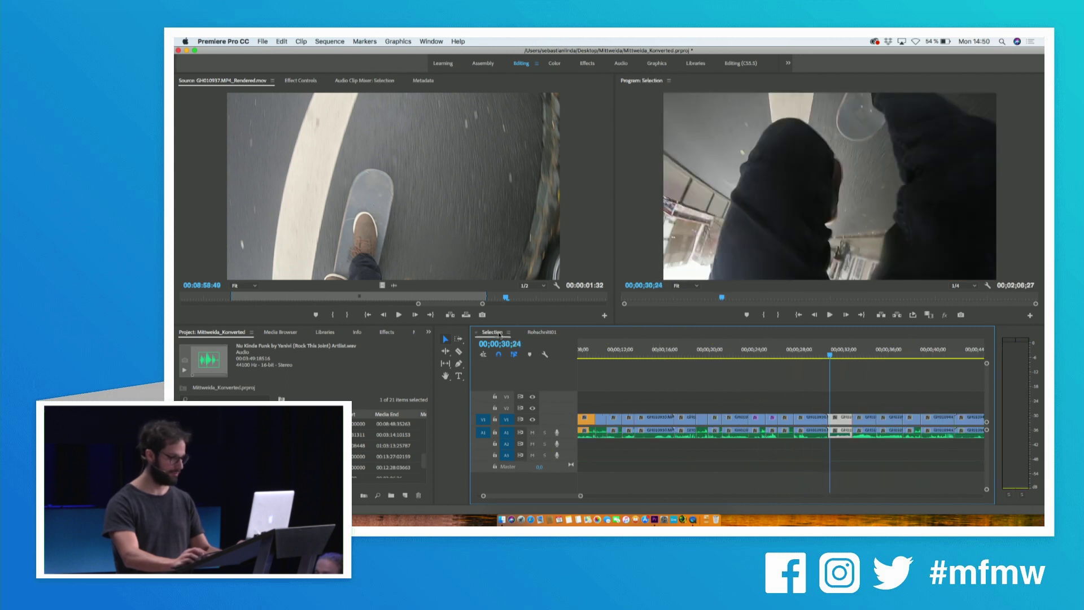
{"action": "key", "text": "minus"}
{"action": "key", "text": "space"}
{"action": "left_click", "coordinate": [765, 352]}
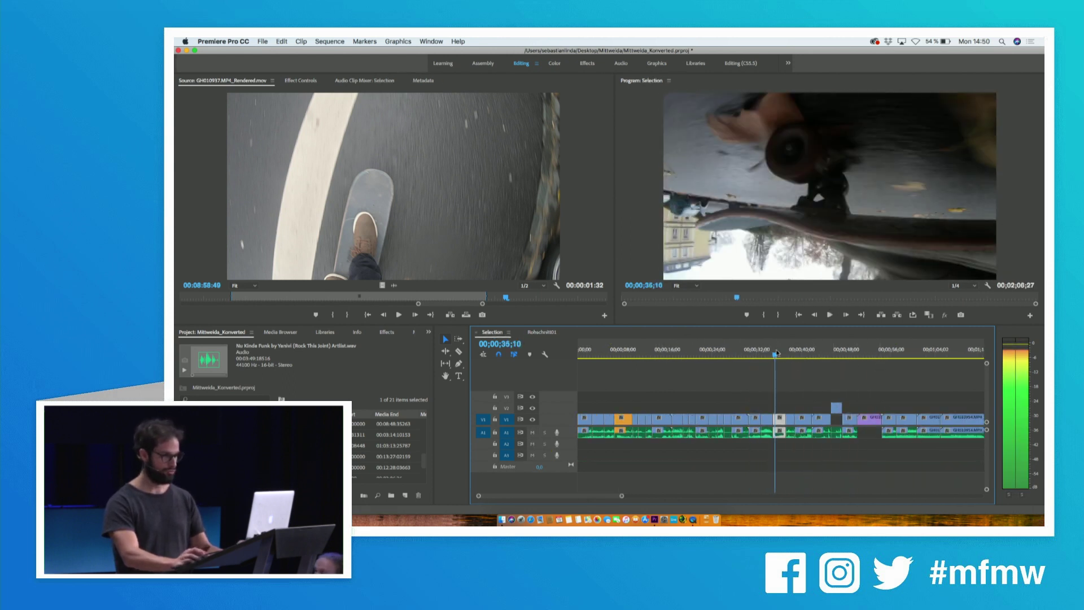
{"action": "key", "text": "f"}
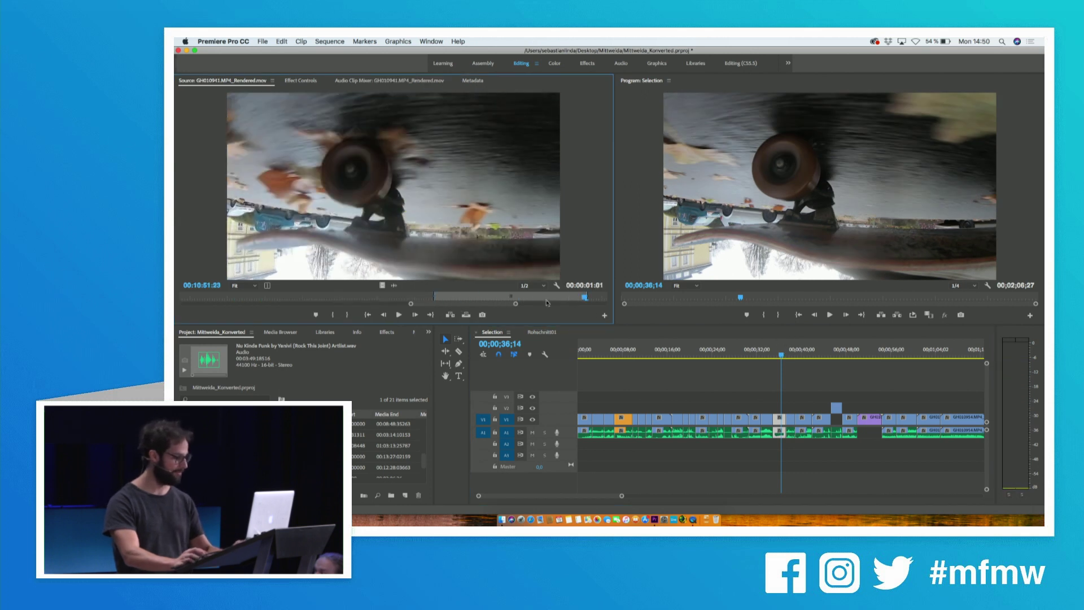
{"action": "left_click_drag", "start_coordinate": [583, 301], "coordinate": [568, 301]}
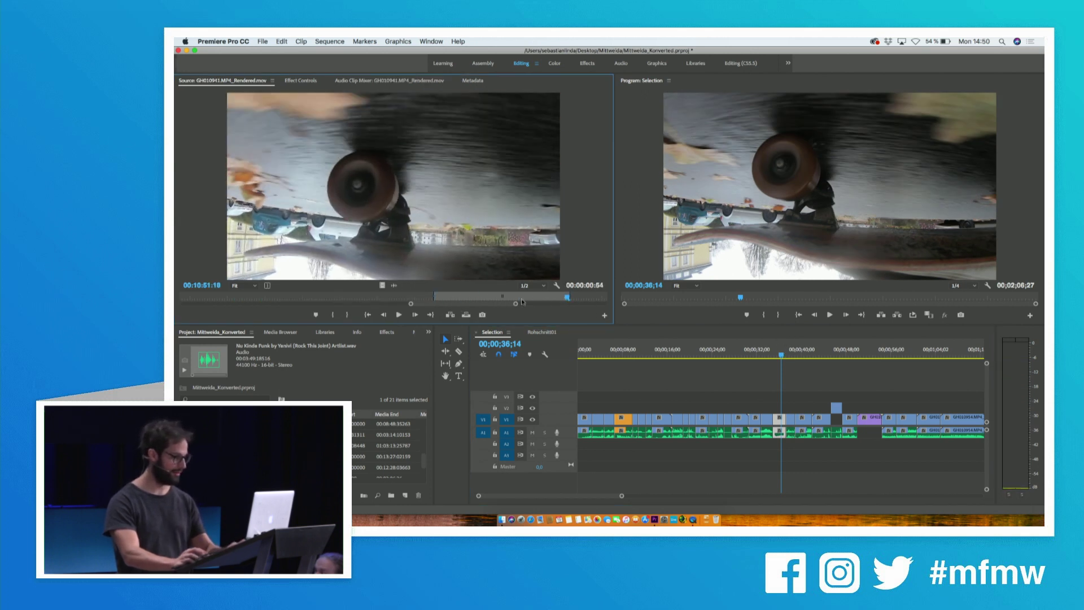
Place the wheel clip directly behind the skateboard-riding clip in Rohschnitt01 and apply the vertical flip effect to it.
{"action": "left_click", "coordinate": [541, 332]}
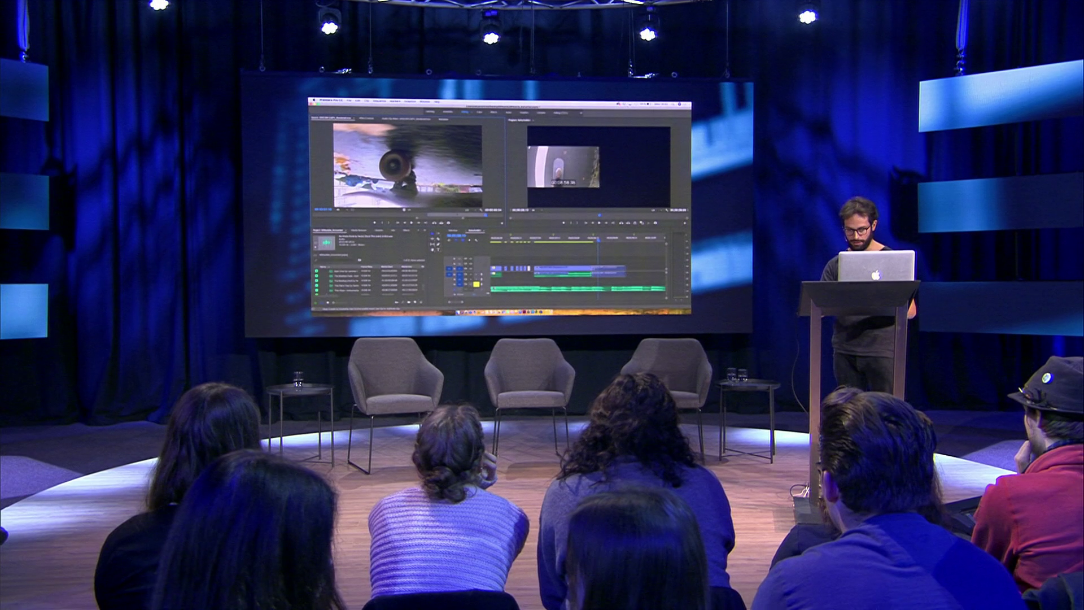
{"action": "mouse_move", "coordinate": [600, 270]}
{"action": "left_mouse_down"}
{"action": "mouse_move", "coordinate": [613, 269]}
{"action": "mouse_move", "coordinate": [601, 269]}
{"action": "left_mouse_up"}
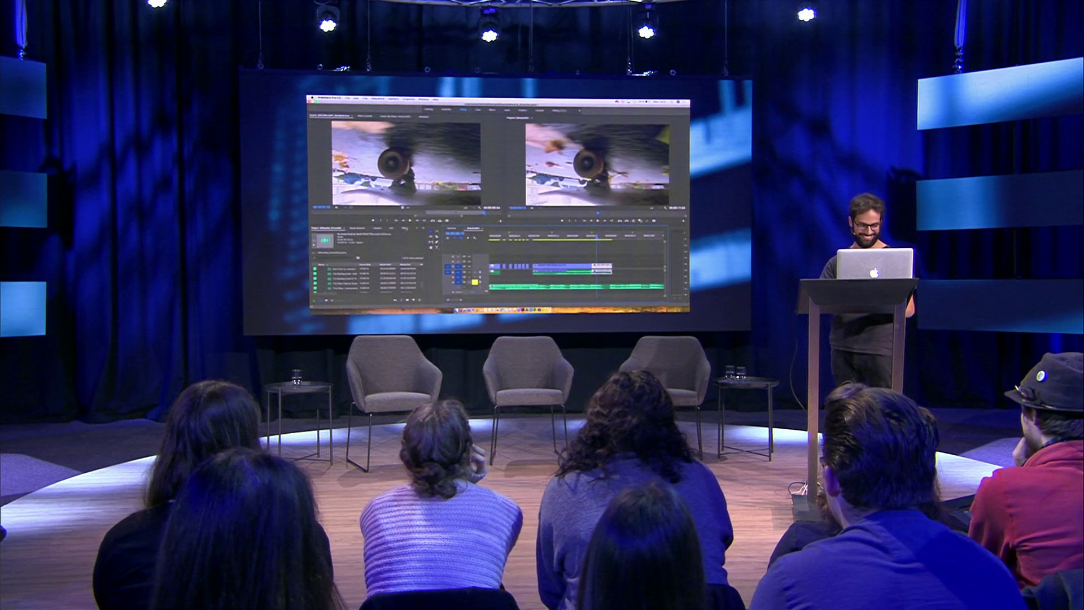
{"action": "left_click", "coordinate": [404, 228]}
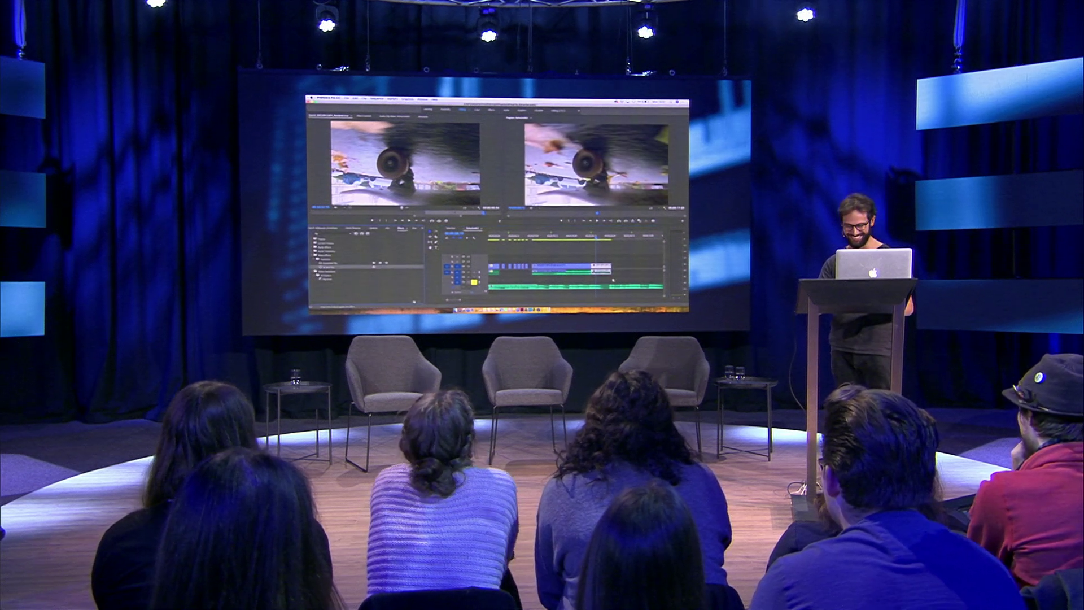
{"action": "left_click_drag", "start_coordinate": [331, 267], "coordinate": [601, 266]}
Play the cut from the skateboard ride into the flipped wheel clip with the music.
{"action": "key", "text": "space"}
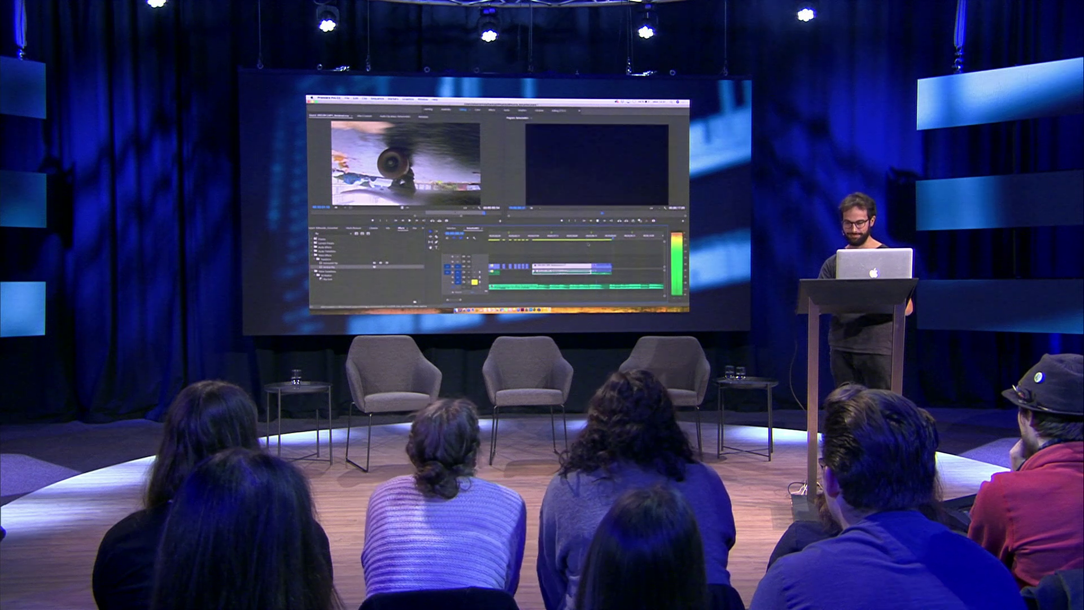
{"action": "key", "text": "Up"}
{"action": "key", "text": "Up"}
{"action": "key", "text": "space"}
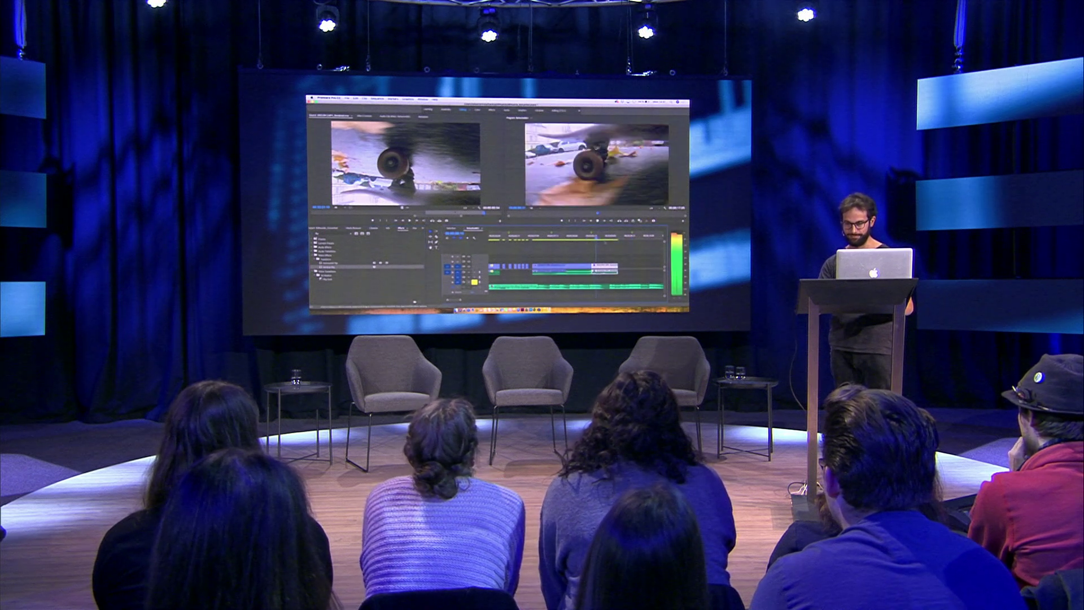
{"action": "key", "text": "space"}
Open the car-door-key clip at 00;00;38;01 of Selection and mark in and out points for a section of 00:00:01:35.
{"action": "key", "text": "shift+3"}
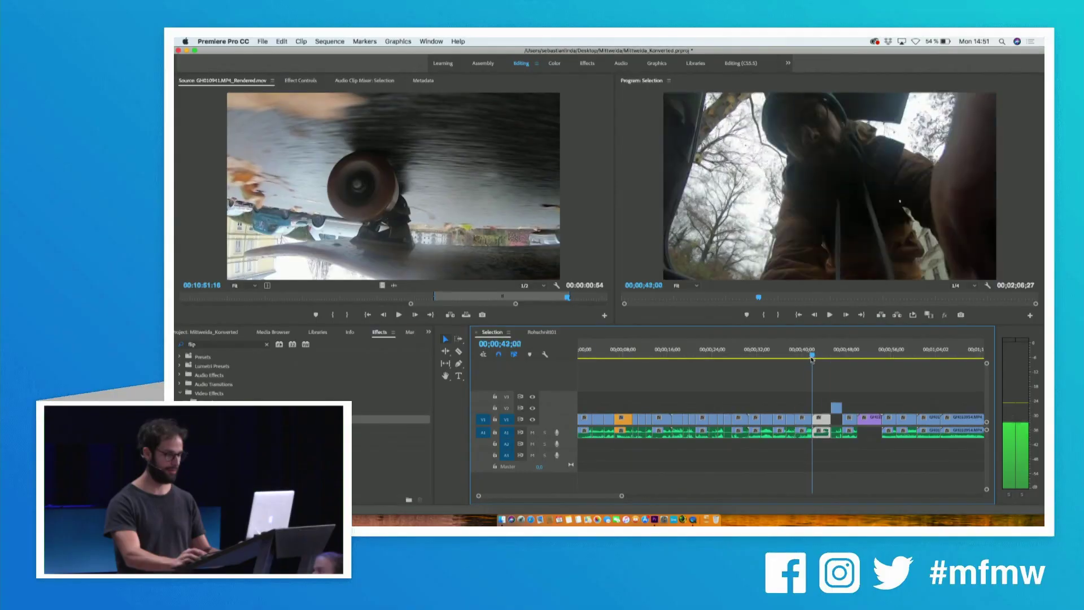
{"action": "left_click_drag", "start_coordinate": [813, 358], "coordinate": [791, 357]}
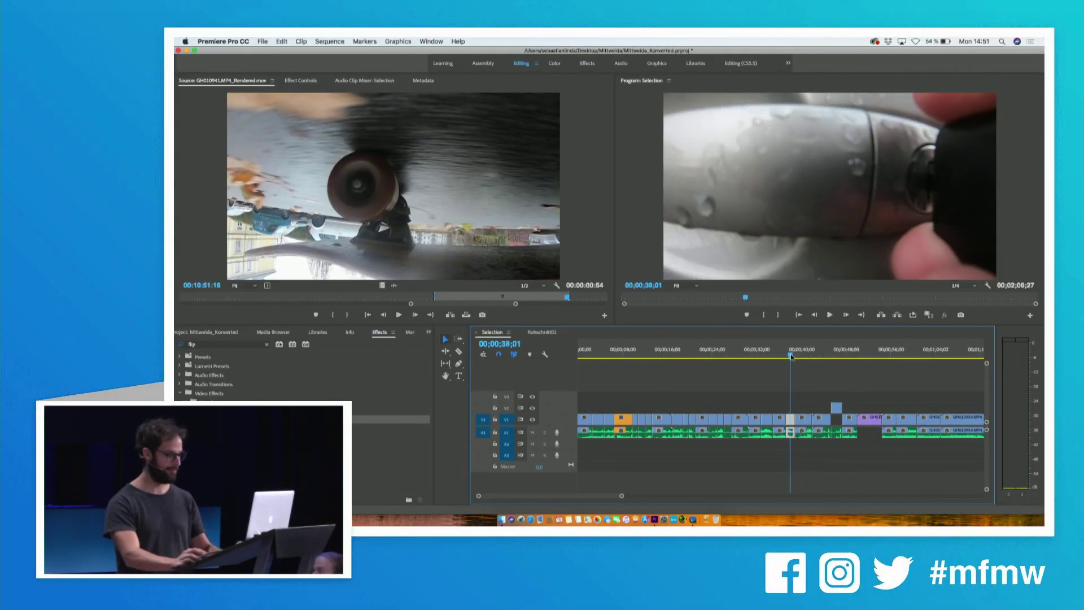
{"action": "key", "text": "f"}
{"action": "key", "text": "o"}
{"action": "left_click_drag", "start_coordinate": [482, 300], "coordinate": [281, 281]}
{"action": "key", "text": "i"}
{"action": "key", "text": "space"}
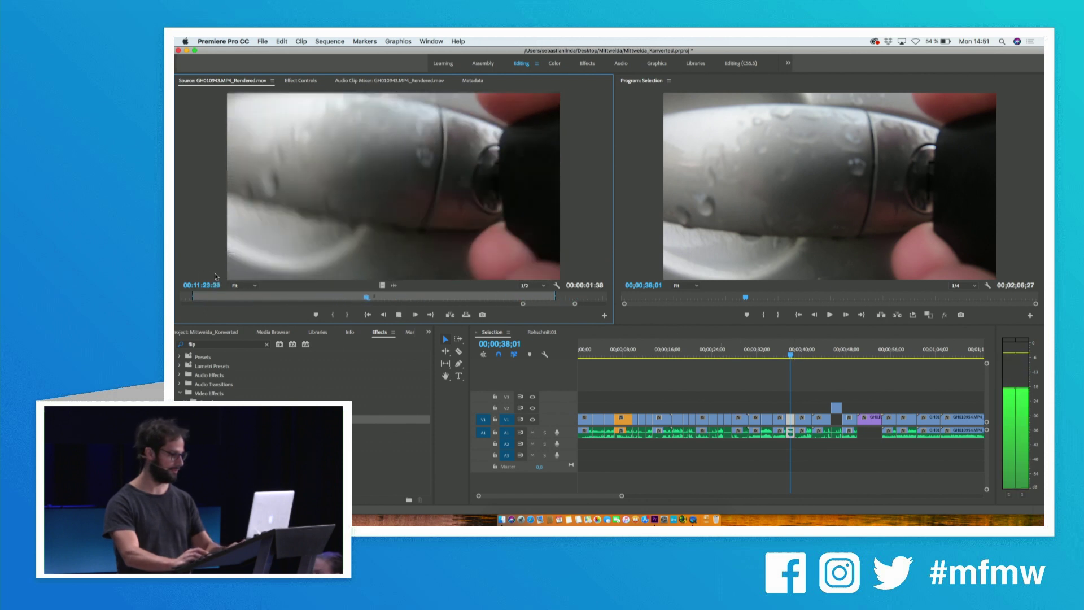
{"action": "key", "text": "o"}
{"action": "key", "text": "space"}
Place the car-door-key section behind the wheel clip in Rohschnitt01 and trim its end to about 00;00;10;12.
{"action": "left_click", "coordinate": [542, 332]}
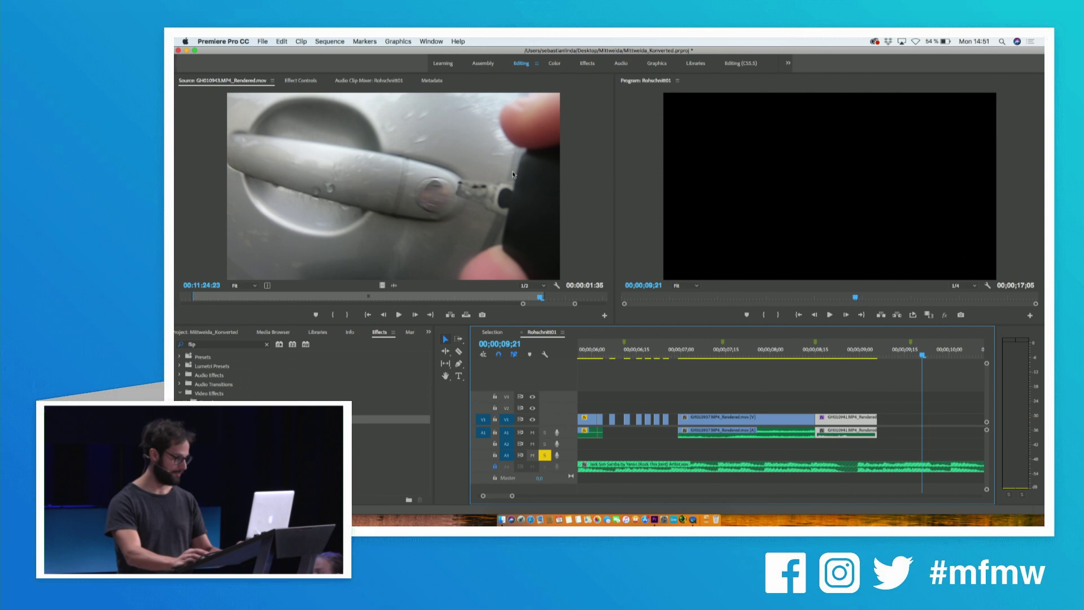
{"action": "key", "text": "backslash"}
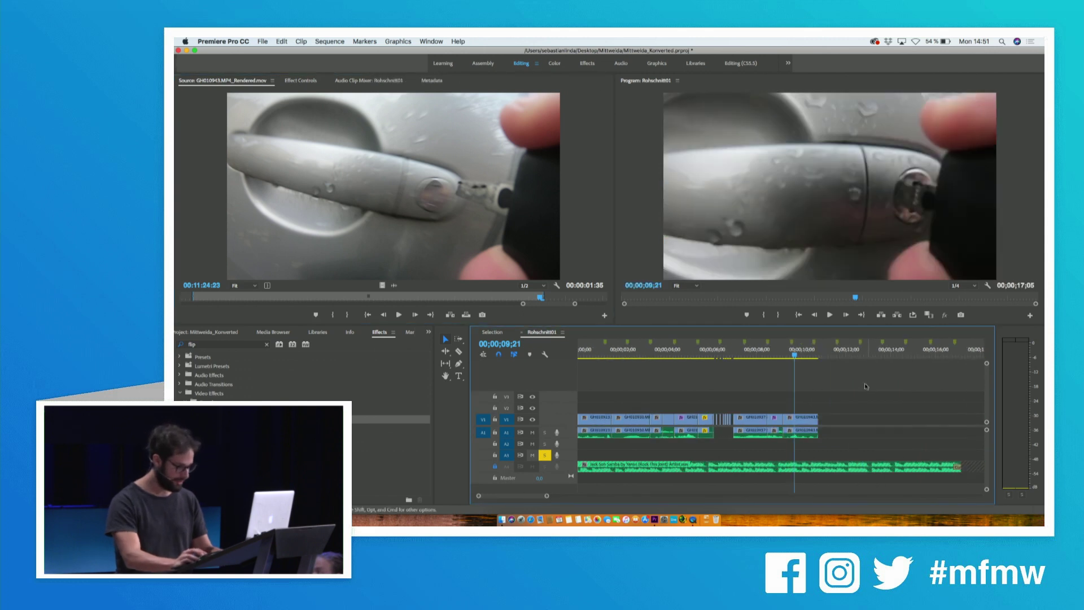
{"action": "key", "text": "backslash"}
{"action": "key", "text": "space"}
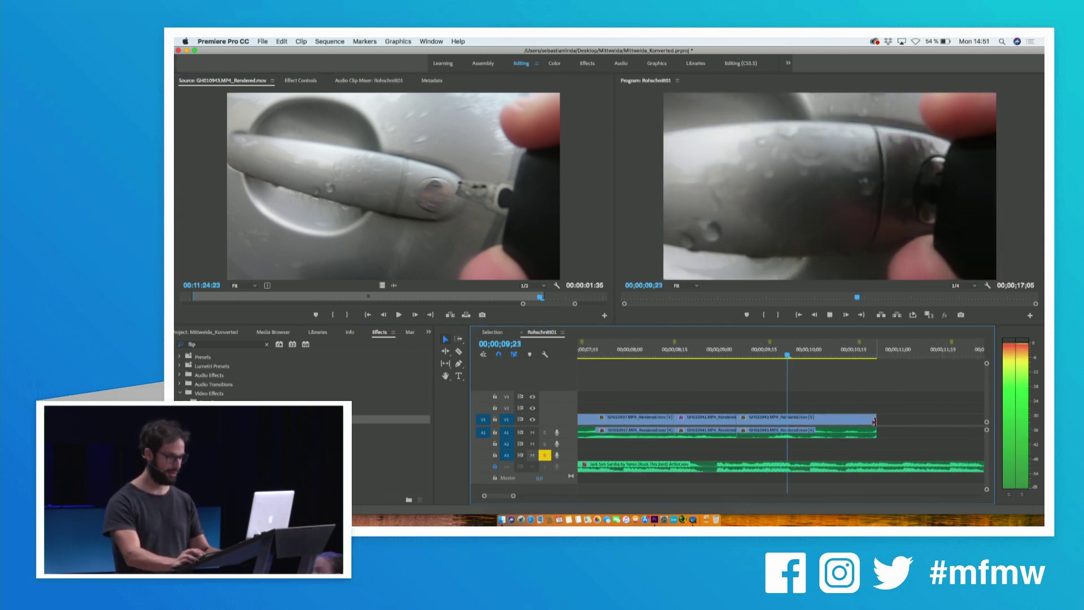
{"action": "left_click_drag", "start_coordinate": [879, 420], "coordinate": [844, 419]}
Open the car-trunk clip at 00;00;43;11 of Selection, shorten it to 00:00:01:05 and place it behind the door-key clip in Rohschnitt01.
{"action": "left_click", "coordinate": [491, 333]}
{"action": "left_click_drag", "start_coordinate": [701, 356], "coordinate": [700, 354]}
{"action": "key", "text": "equal"}
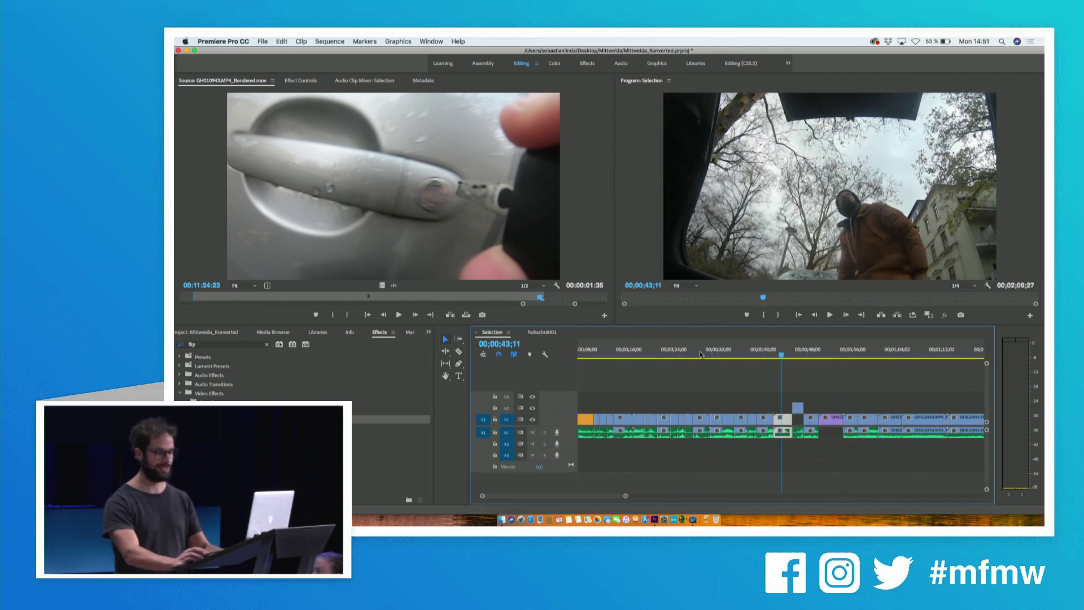
{"action": "key", "text": "equal"}
{"action": "key", "text": "f"}
{"action": "key", "text": "space"}
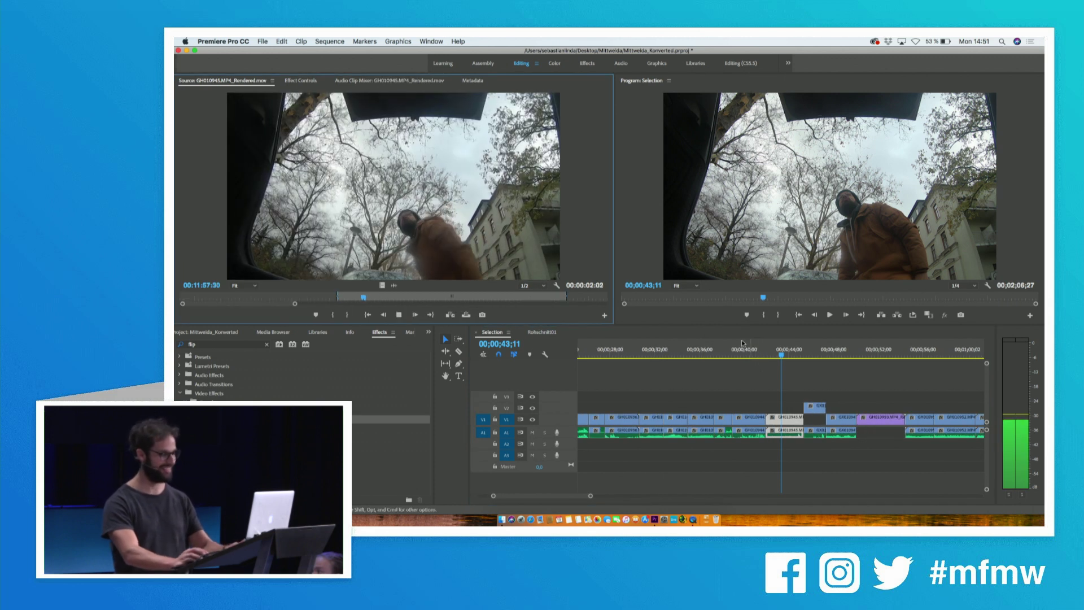
{"action": "left_click", "coordinate": [545, 333]}
{"action": "left_click_drag", "start_coordinate": [850, 434], "coordinate": [849, 429]}
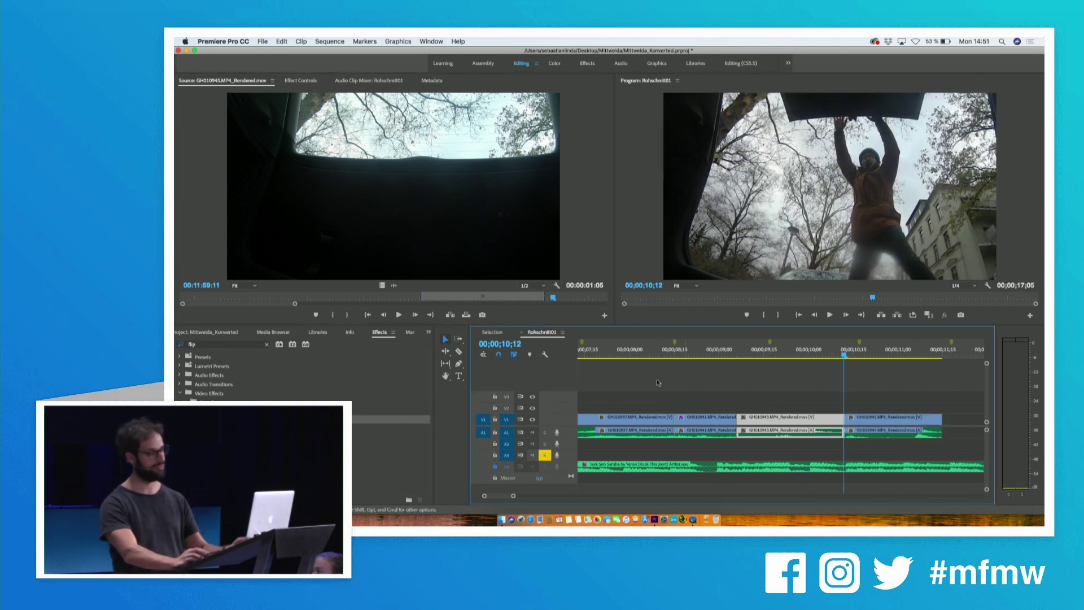
Browse Selection to the purple car-drive clip at 00;00;51;05 and place it behind the trunk clip in Rohschnitt01.
{"action": "left_click", "coordinate": [494, 334]}
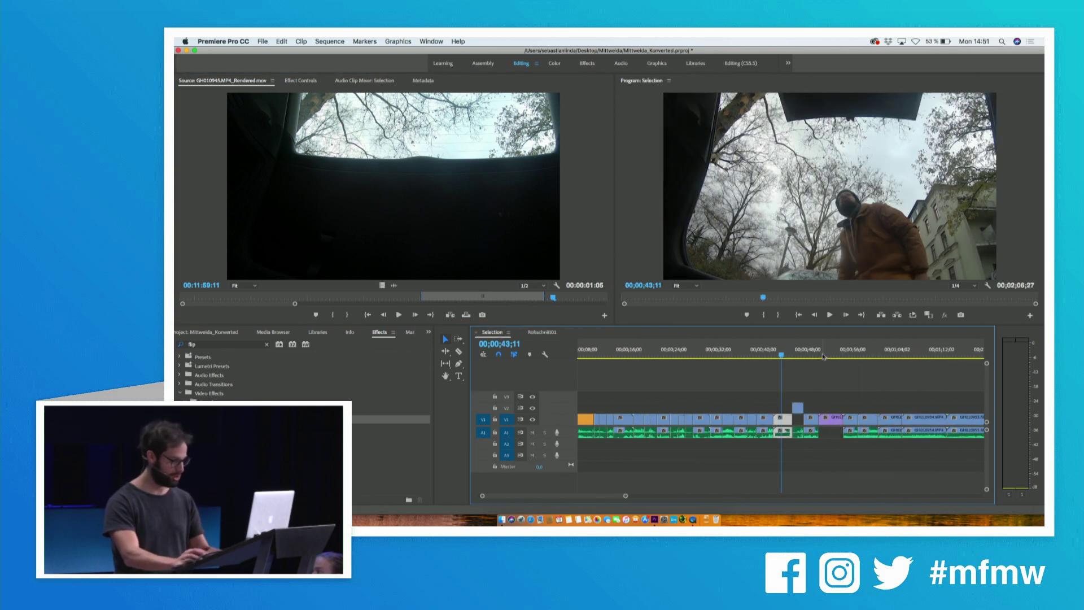
{"action": "key", "text": "space"}
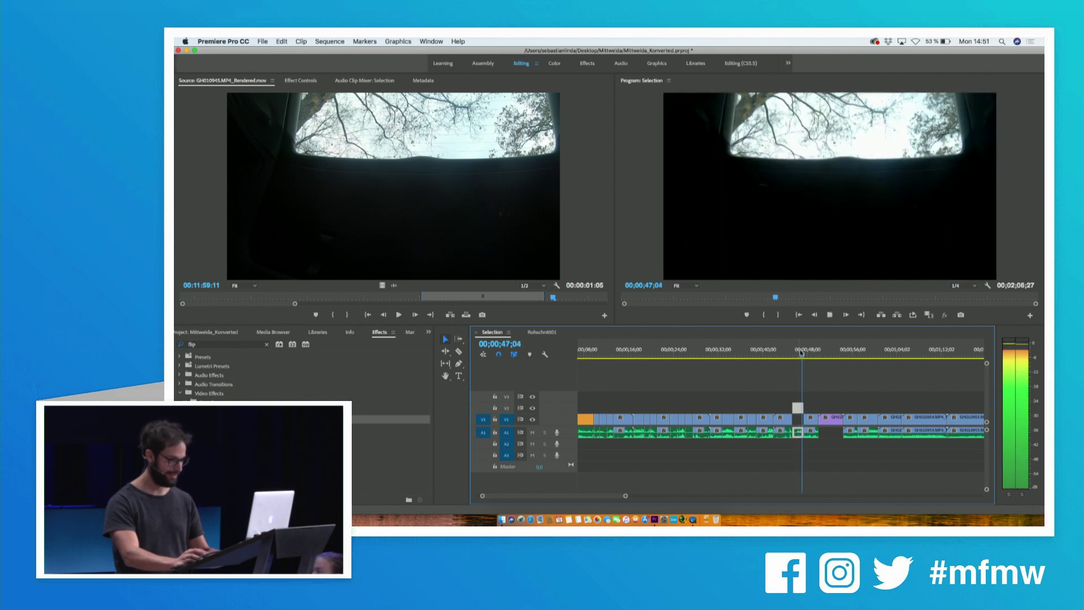
{"action": "left_click", "coordinate": [814, 353]}
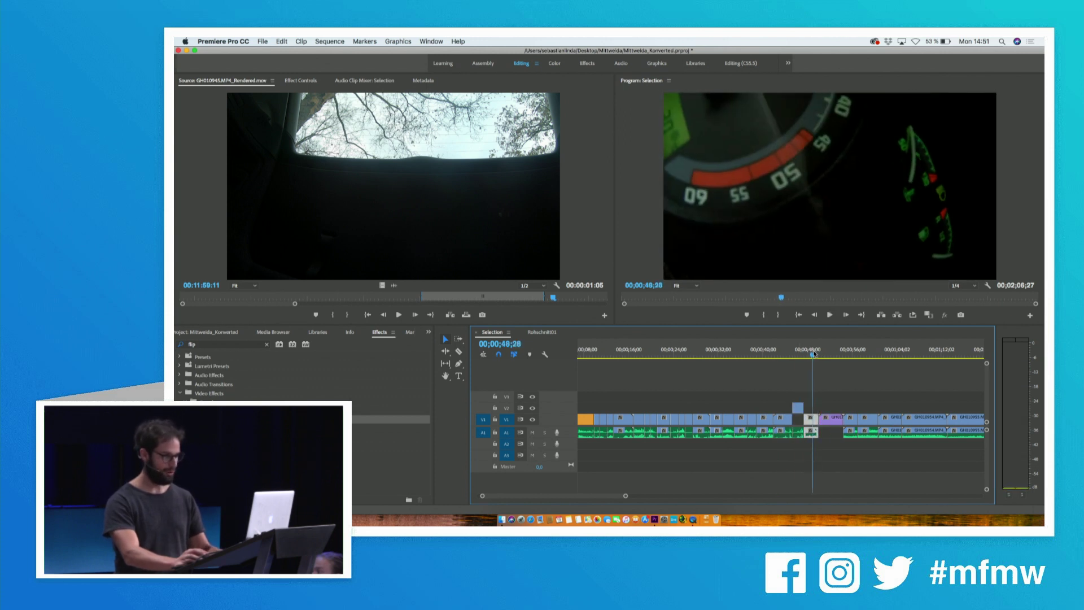
{"action": "left_click", "coordinate": [825, 354]}
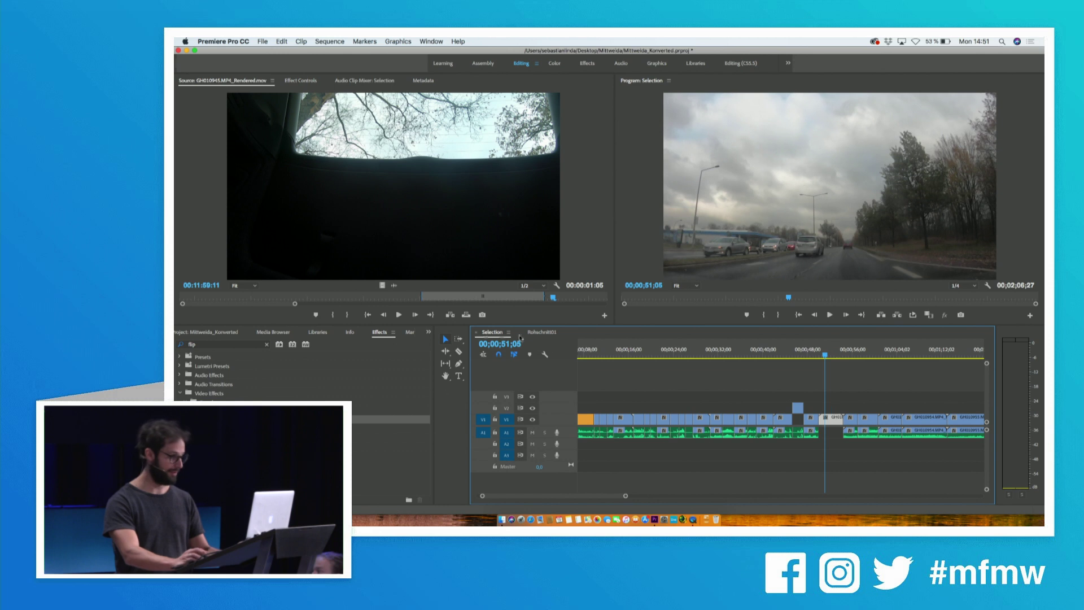
{"action": "left_click", "coordinate": [551, 334]}
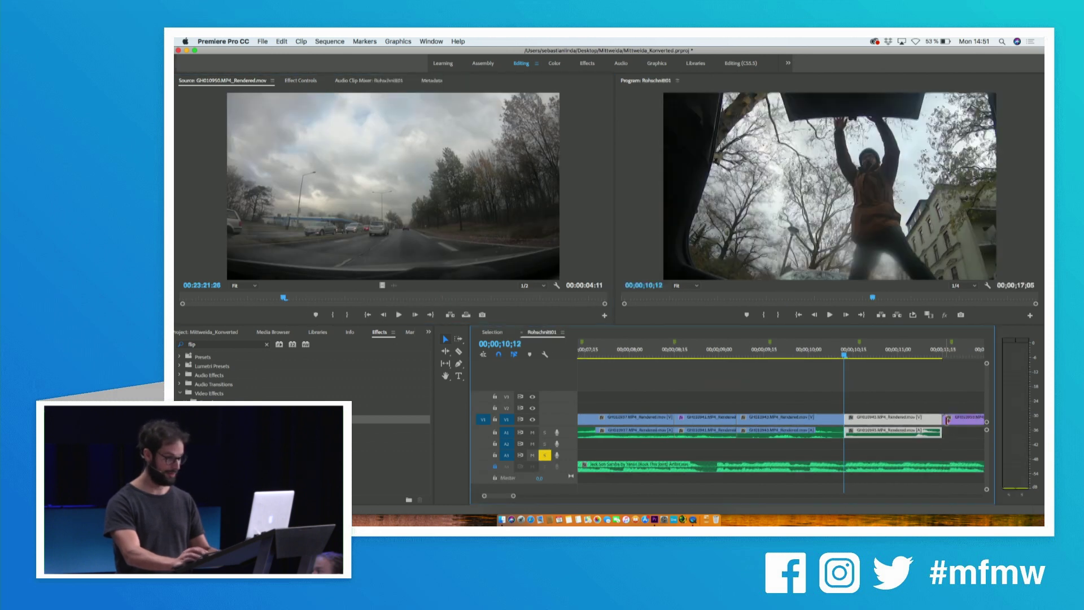
Pick a 00:00:01:38 section of the steering-wheel clip and place it behind the car-drive clip in Rohschnitt01.
{"action": "key", "text": "minus"}
{"action": "left_click", "coordinate": [871, 353]}
{"action": "key", "text": "minus"}
{"action": "left_click", "coordinate": [785, 287]}
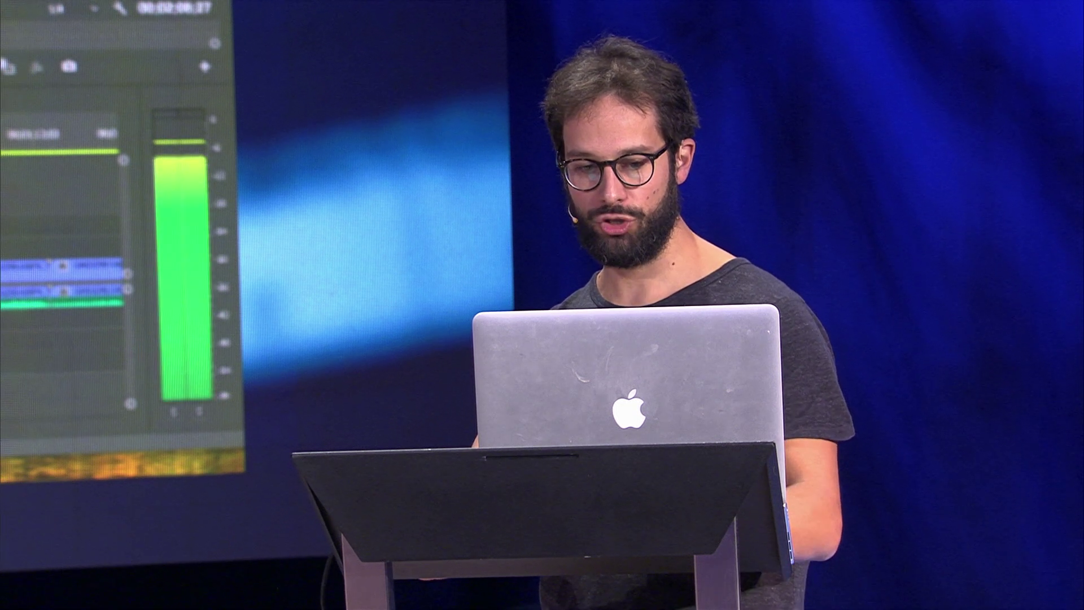
{"action": "key", "text": "space"}
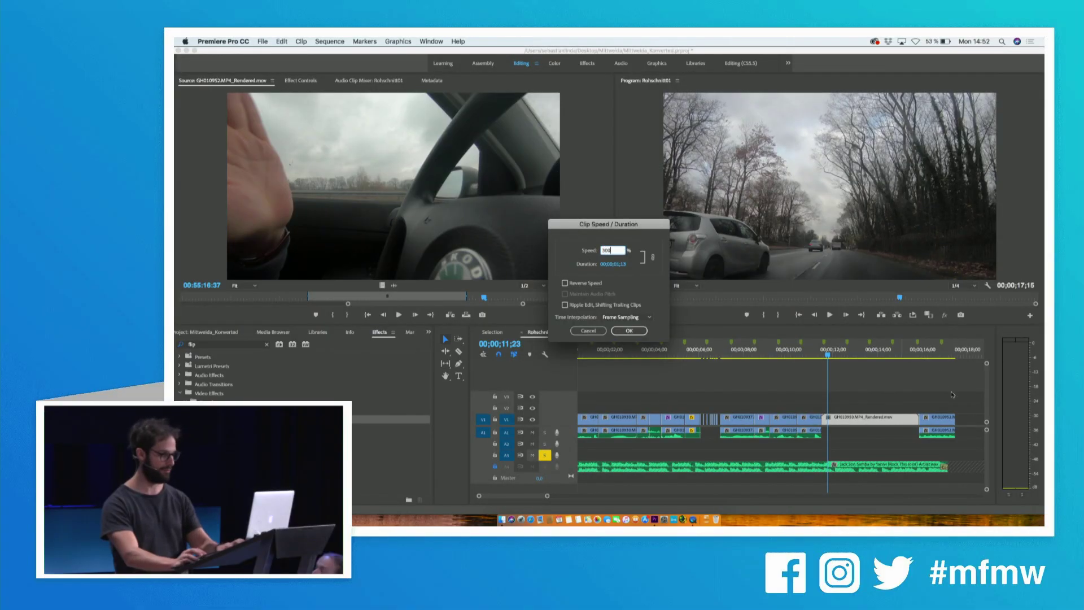
Set the speed of the car-drive clip to 300% and move the following steering-wheel clip forward to close the gap.
{"action": "key", "text": "Return"}
{"action": "left_click_drag", "start_coordinate": [940, 420], "coordinate": [871, 420]}
Find the phone-navigation clip at 00;01;09;04 of Selection and open it as source.
{"action": "left_click", "coordinate": [494, 334]}
{"action": "key", "text": "minus"}
{"action": "left_click_drag", "start_coordinate": [739, 354], "coordinate": [771, 356]}
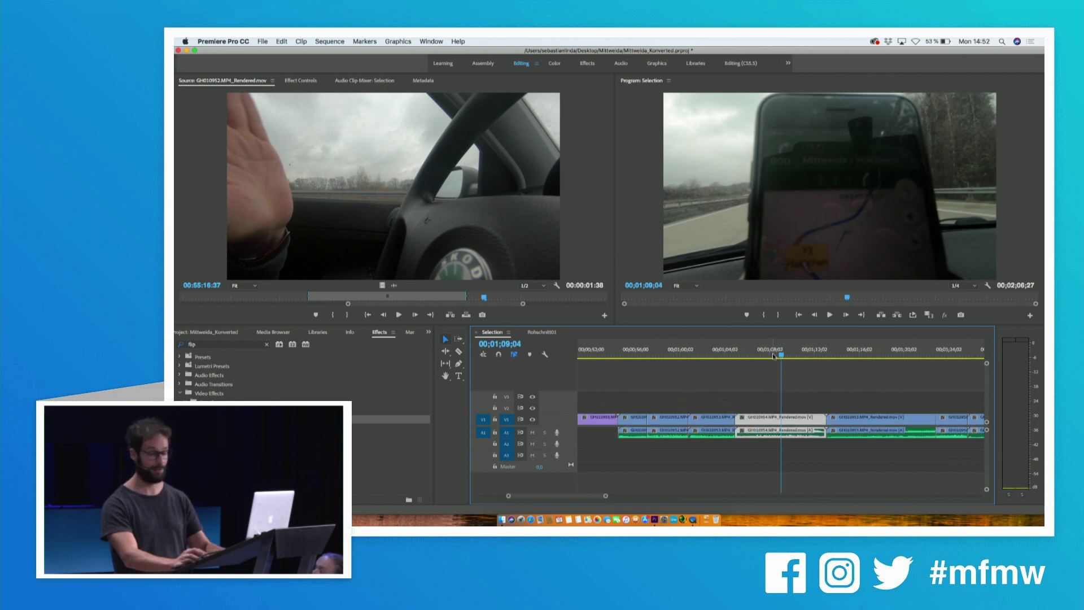
{"action": "key", "text": "f"}
{"action": "key", "text": "space"}
{"action": "right_click", "coordinate": [775, 355]}
{"action": "left_click", "coordinate": [535, 263]}
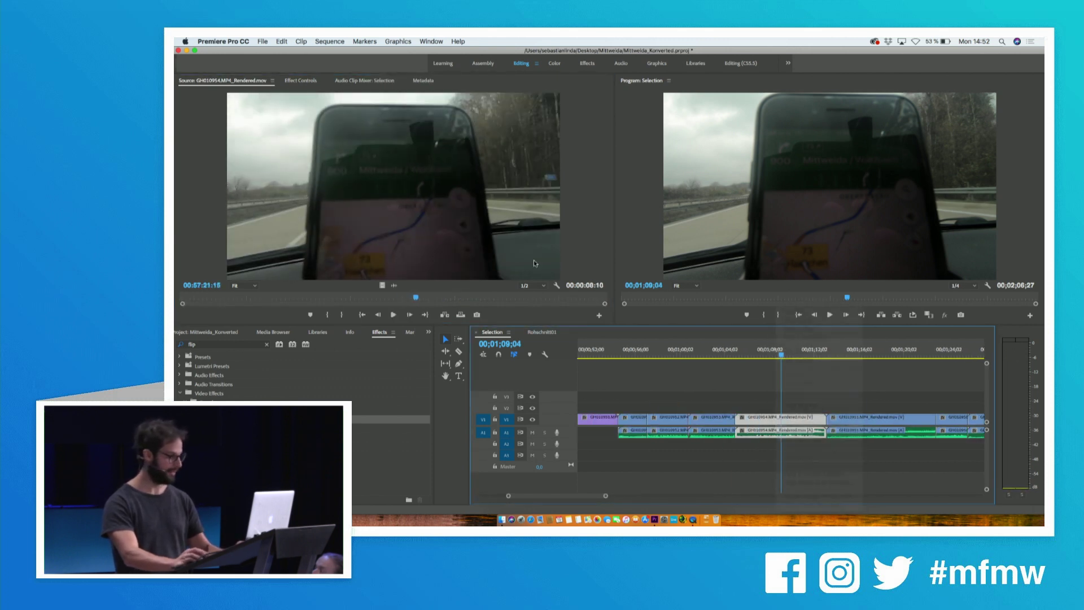
Mark an in point and an out point at 00:57:24:14 in the phone-navigation source clip.
{"action": "left_click", "coordinate": [356, 297]}
{"action": "key", "text": "i"}
{"action": "key", "text": "space"}
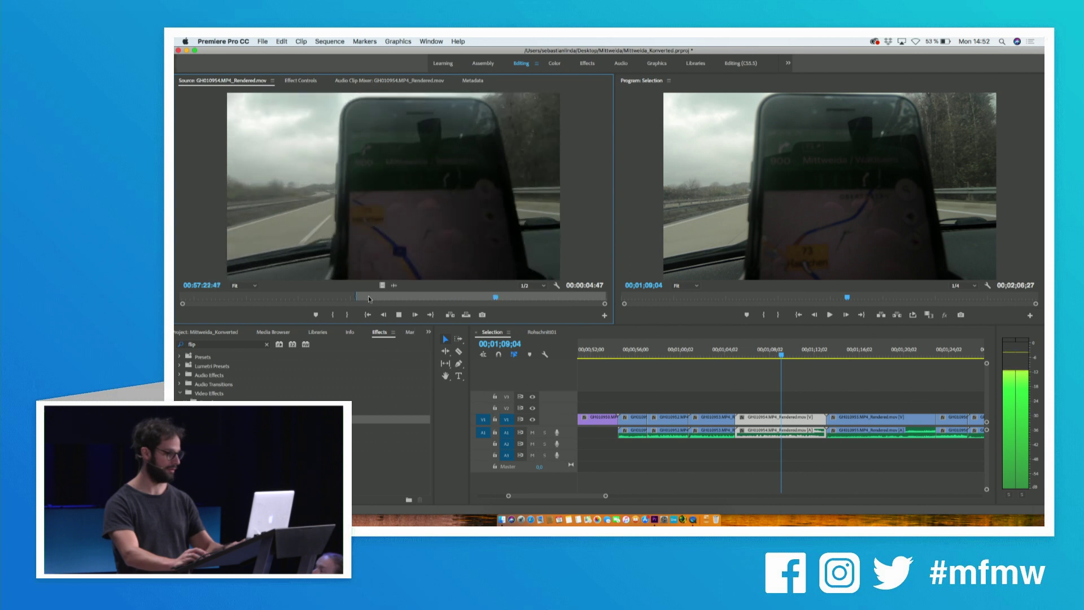
{"action": "key", "text": "space"}
{"action": "key", "text": "o"}
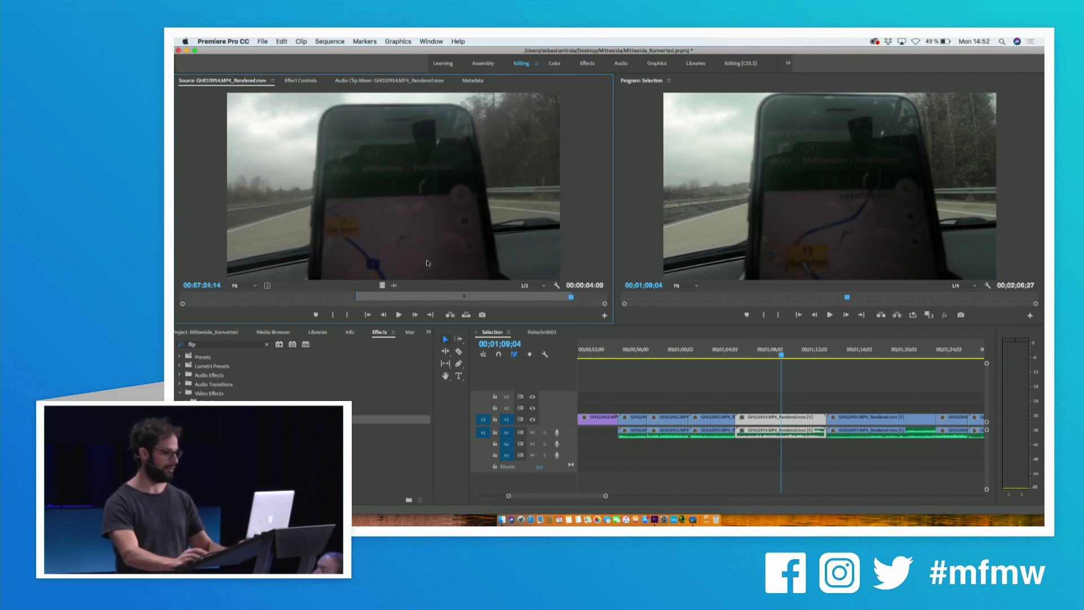
Place the marked phone-navigation section in Rohschnitt01 past the end of the music at about 00;00;18;08.
{"action": "left_click", "coordinate": [541, 333]}
{"action": "left_click_drag", "start_coordinate": [452, 215], "coordinate": [941, 422]}
{"action": "left_click", "coordinate": [948, 351]}
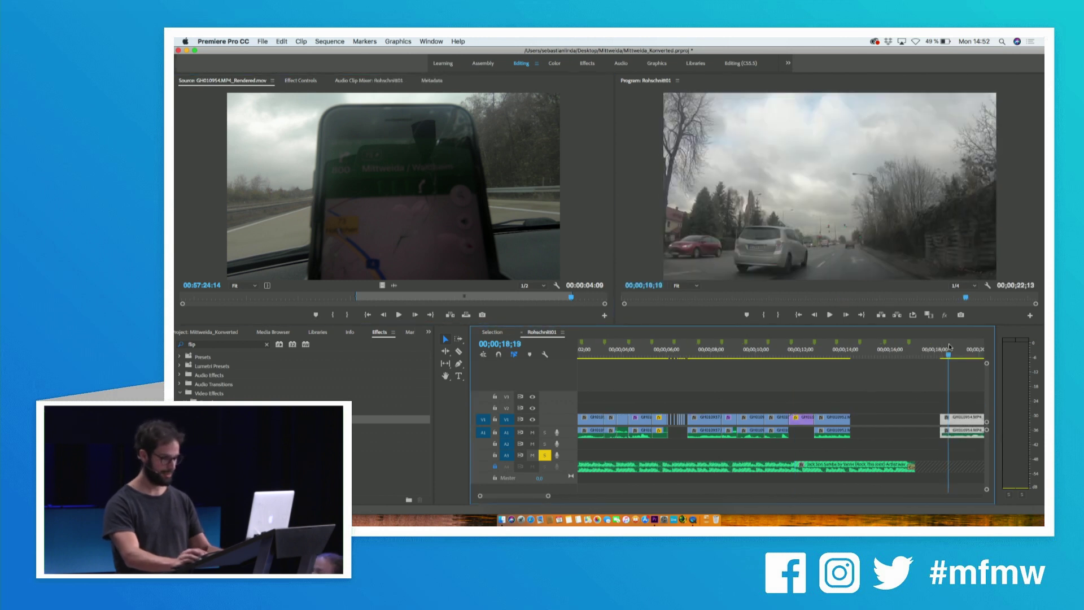
{"action": "key", "text": "minus"}
{"action": "key", "text": "equal"}
{"action": "key", "text": "equal"}
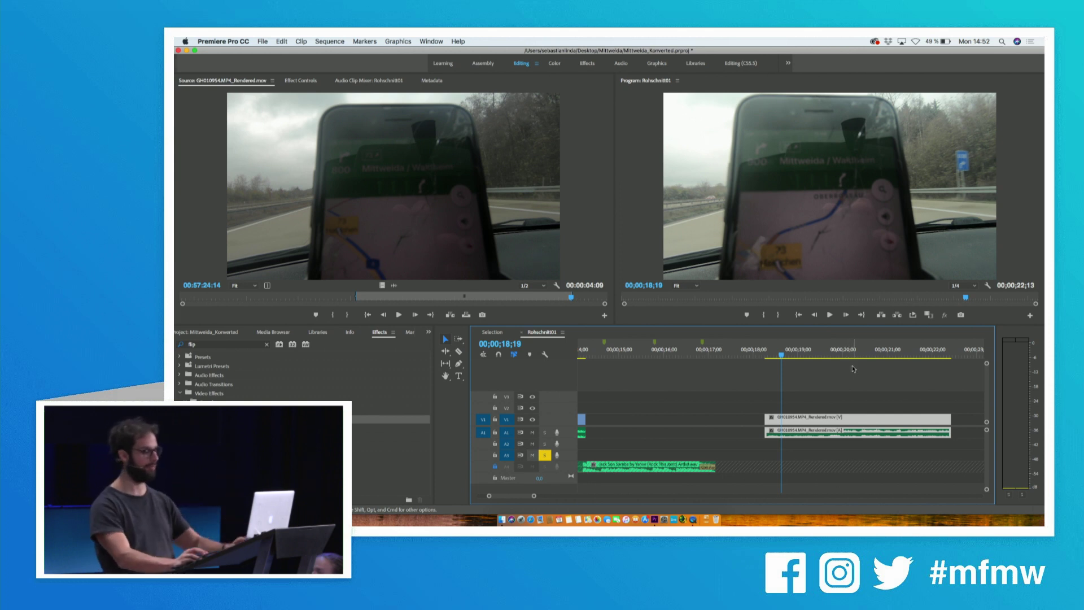
Move the phone-navigation clip's audio down to the soloed track A3 and play it back.
{"action": "key", "text": "space"}
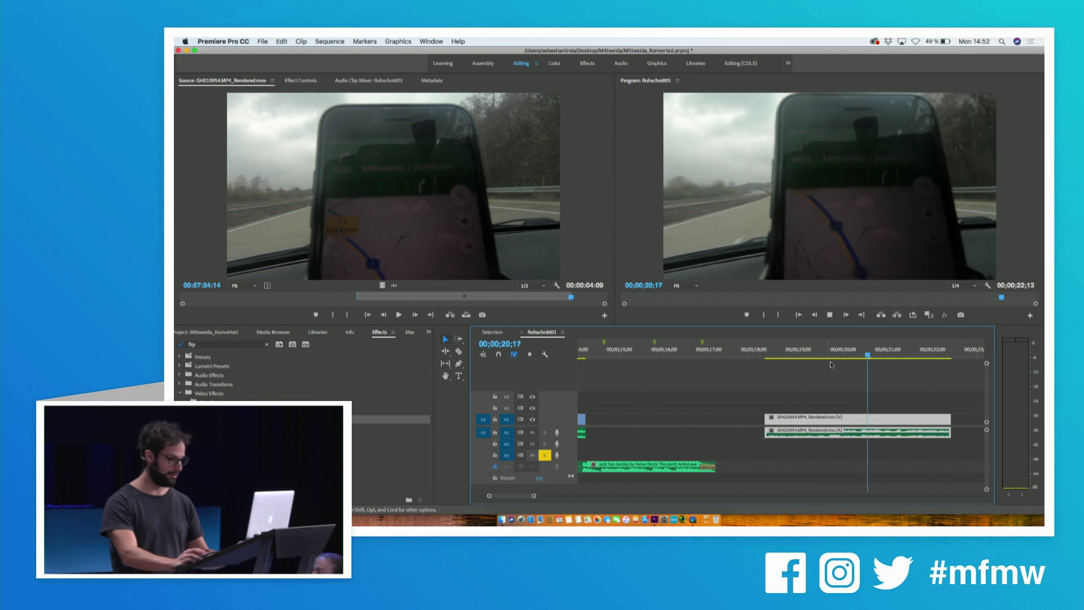
{"action": "left_click", "coordinate": [802, 355]}
{"action": "left_click_drag", "start_coordinate": [803, 358], "coordinate": [801, 359]}
{"action": "left_click", "coordinate": [545, 456]}
{"action": "left_click", "coordinate": [545, 455]}
{"action": "left_click_drag", "start_coordinate": [798, 433], "coordinate": [801, 453]}
{"action": "key", "text": "space"}
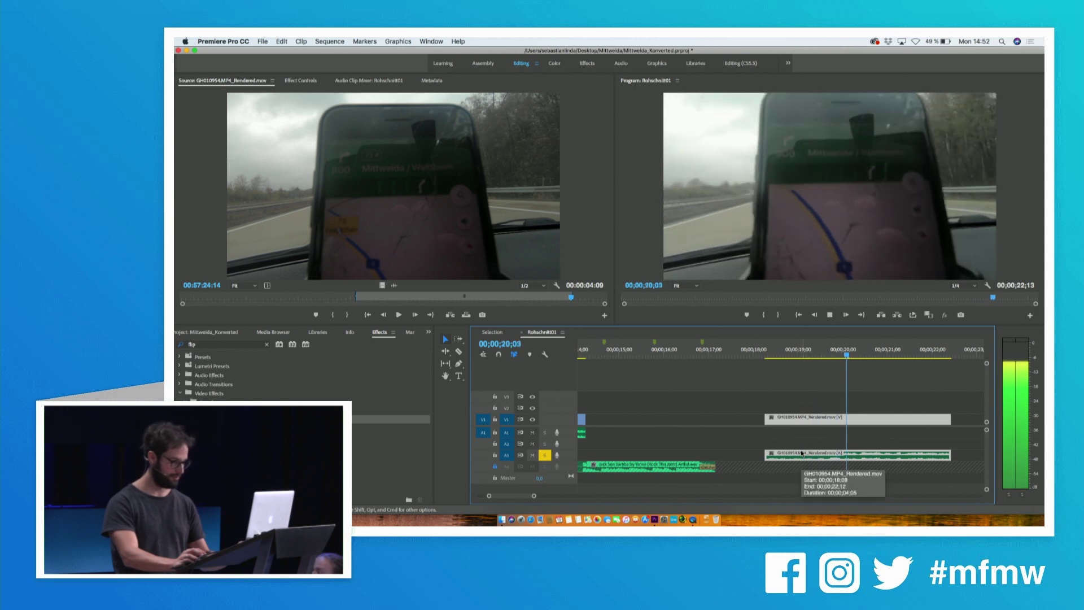
Split the phone-navigation clip at about 00;00;20;16 and 00;00;21;04, remove the section between and close the gap.
{"action": "left_click", "coordinate": [858, 357]}
{"action": "left_click", "coordinate": [852, 357]}
{"action": "left_click_drag", "start_coordinate": [859, 357], "coordinate": [858, 358]}
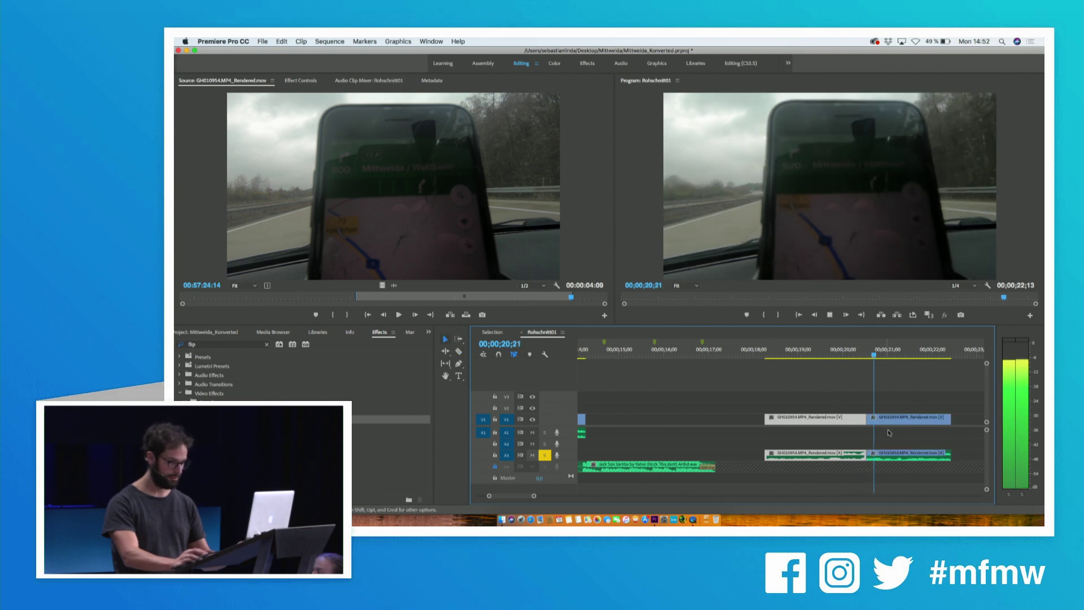
{"action": "left_click", "coordinate": [894, 419]}
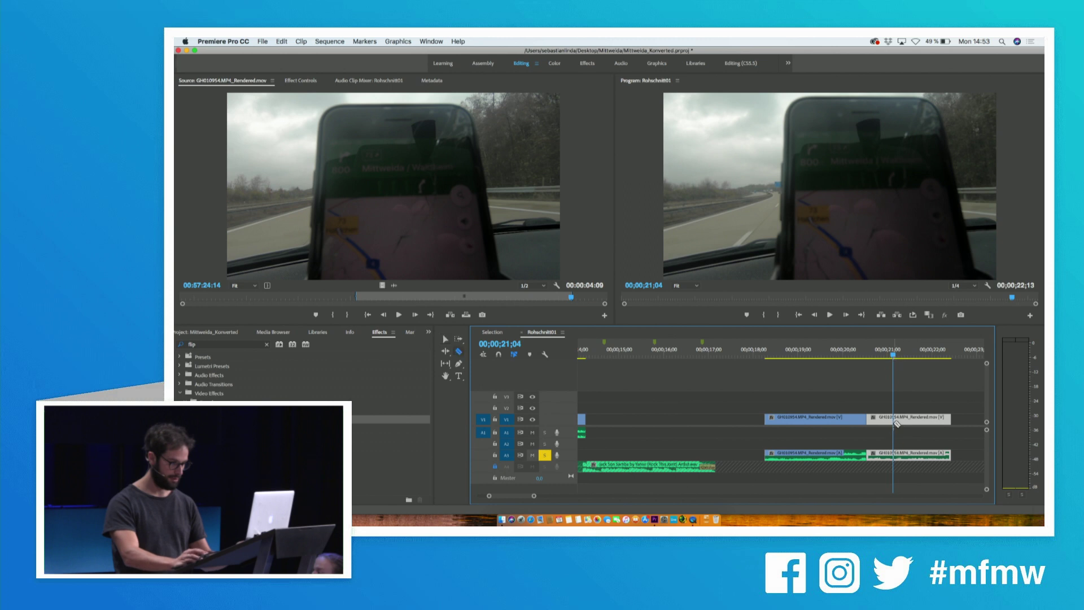
{"action": "left_click_drag", "start_coordinate": [900, 419], "coordinate": [882, 422]}
{"action": "left_click", "coordinate": [839, 356]}
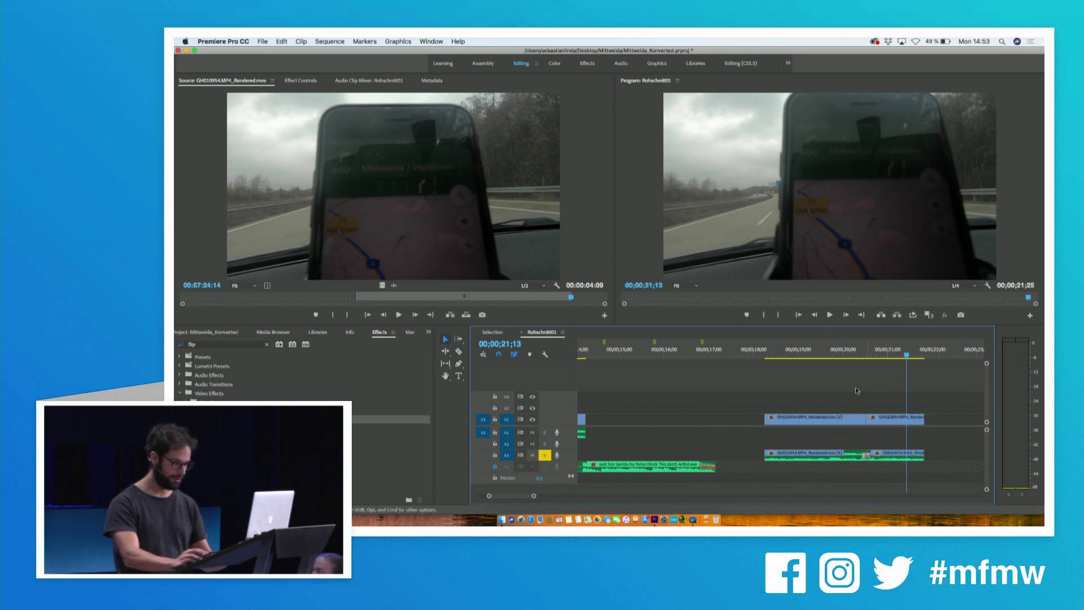
Split the phone-navigation clip at 00;00;19;20 and 00;00;20;07, ripple-delete the section between and play the joined pieces.
{"action": "left_click", "coordinate": [828, 347]}
{"action": "key", "text": "space"}
{"action": "left_click", "coordinate": [810, 348]}
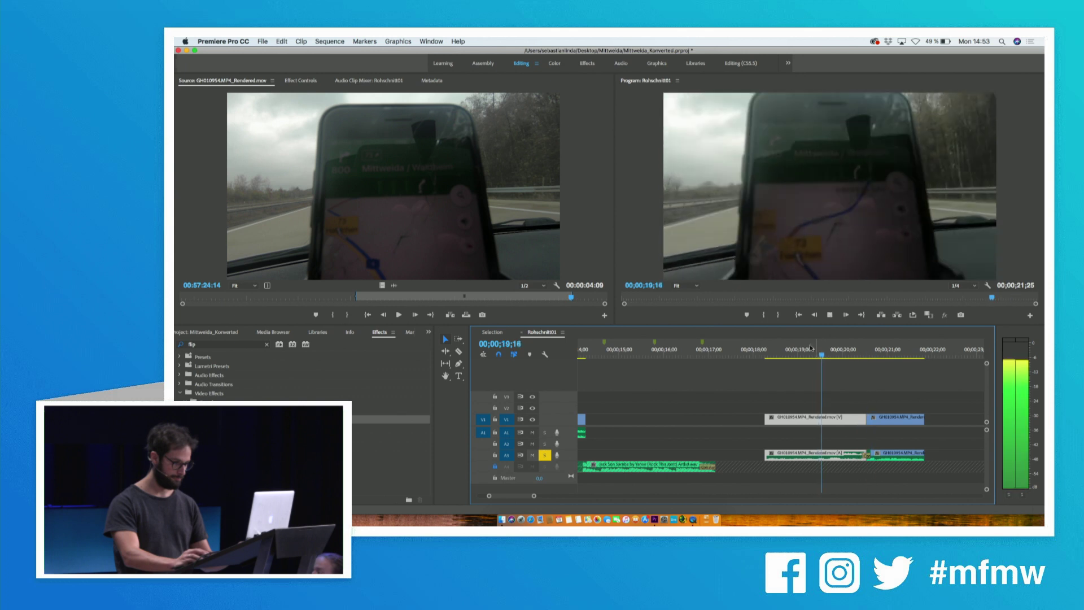
{"action": "left_click", "coordinate": [781, 350]}
{"action": "key", "text": "space"}
{"action": "left_click_drag", "start_coordinate": [816, 353], "coordinate": [829, 355]}
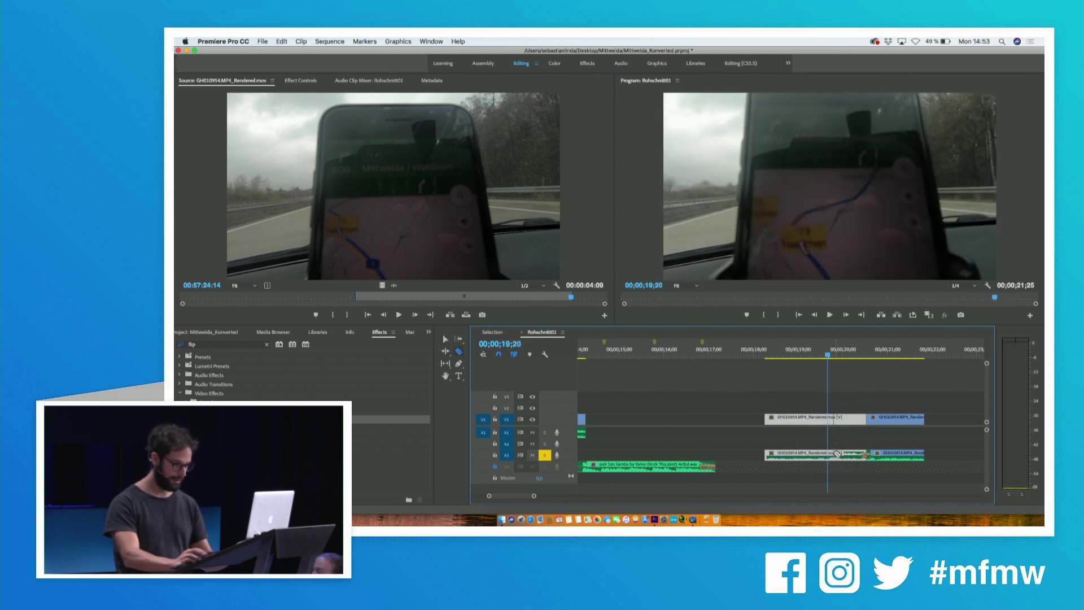
{"action": "key", "text": "space"}
{"action": "left_click", "coordinate": [858, 455]}
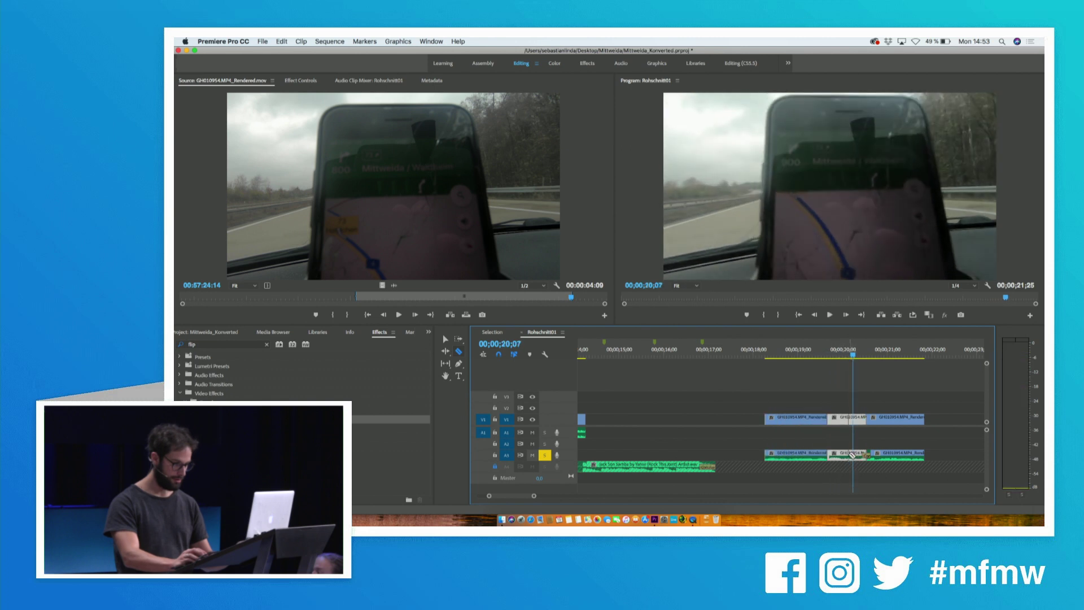
{"action": "key", "text": "shift+Left"}
{"action": "key", "text": "shift+Left"}
{"action": "key", "text": "shift+Left"}
{"action": "key", "text": "shift+Left"}
{"action": "key", "text": "space"}
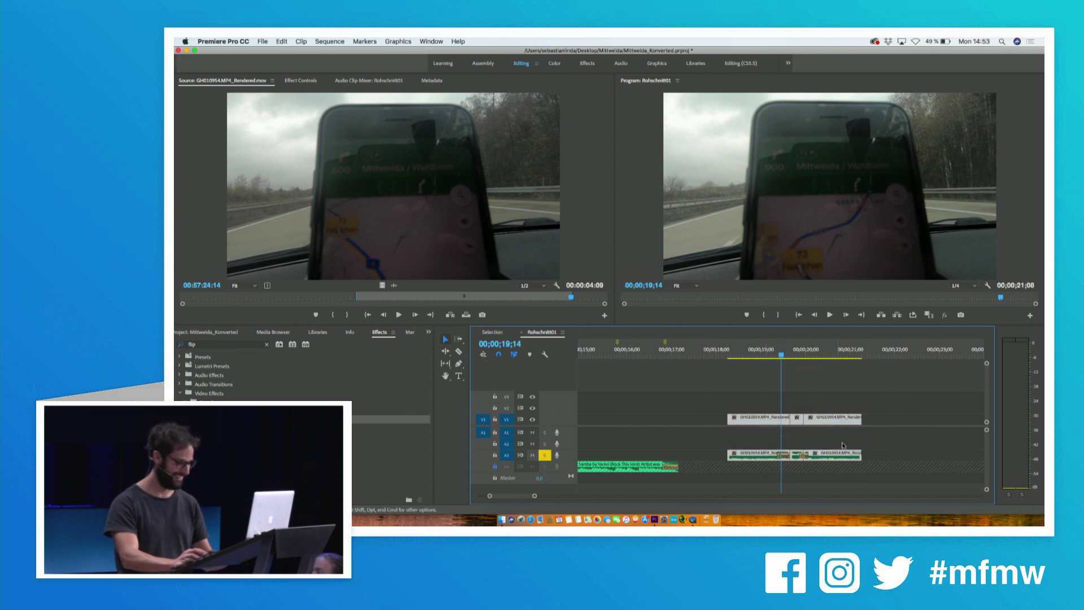
Cut the trimmed phone-navigation audio pieces out of A3 without their video and turn off the track's solo.
{"action": "left_click_drag", "start_coordinate": [740, 463], "coordinate": [738, 464]}
{"action": "key", "text": "Delete"}
{"action": "key", "text": "minus"}
{"action": "key", "text": "minus"}
{"action": "key", "text": "minus"}
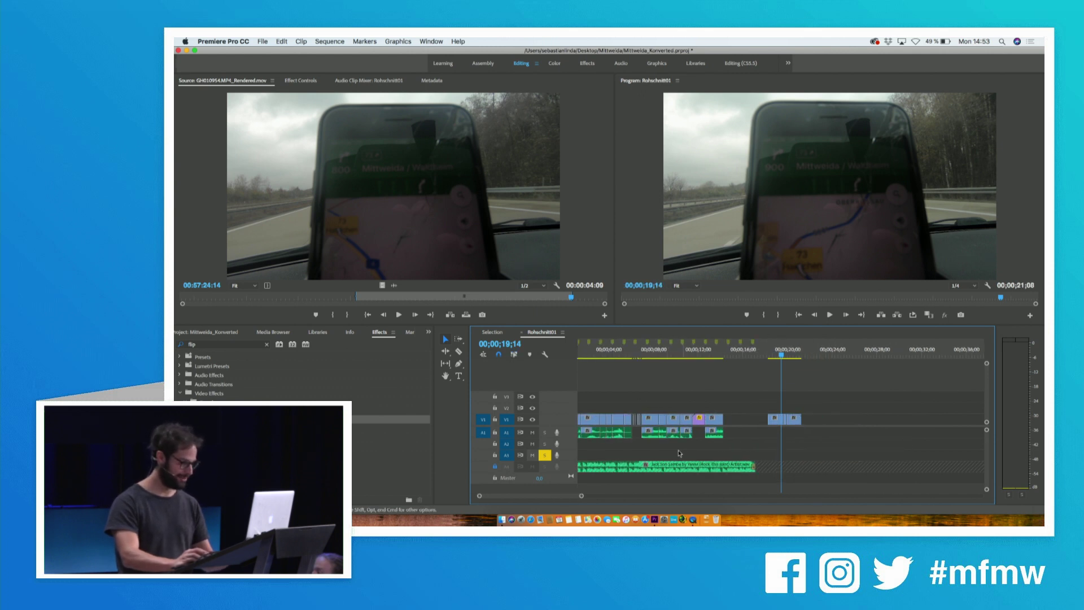
{"action": "left_click", "coordinate": [544, 455]}
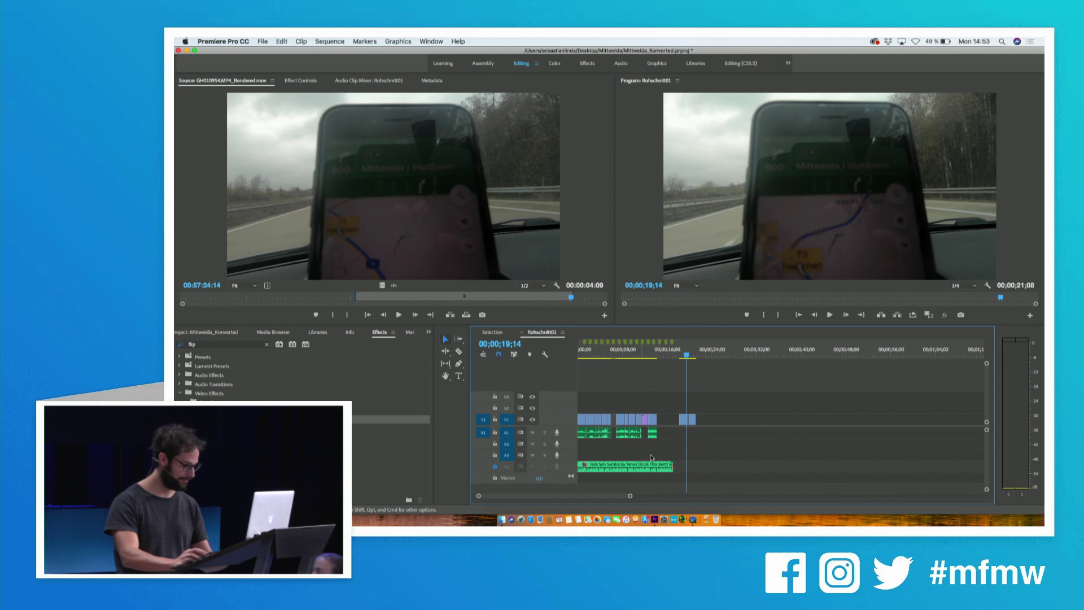
Delete all original footage audio on A1 while keeping the video and music, and play the beginning of the sequence.
{"action": "left_click_drag", "start_coordinate": [674, 441], "coordinate": [572, 432]}
{"action": "key", "text": "Delete"}
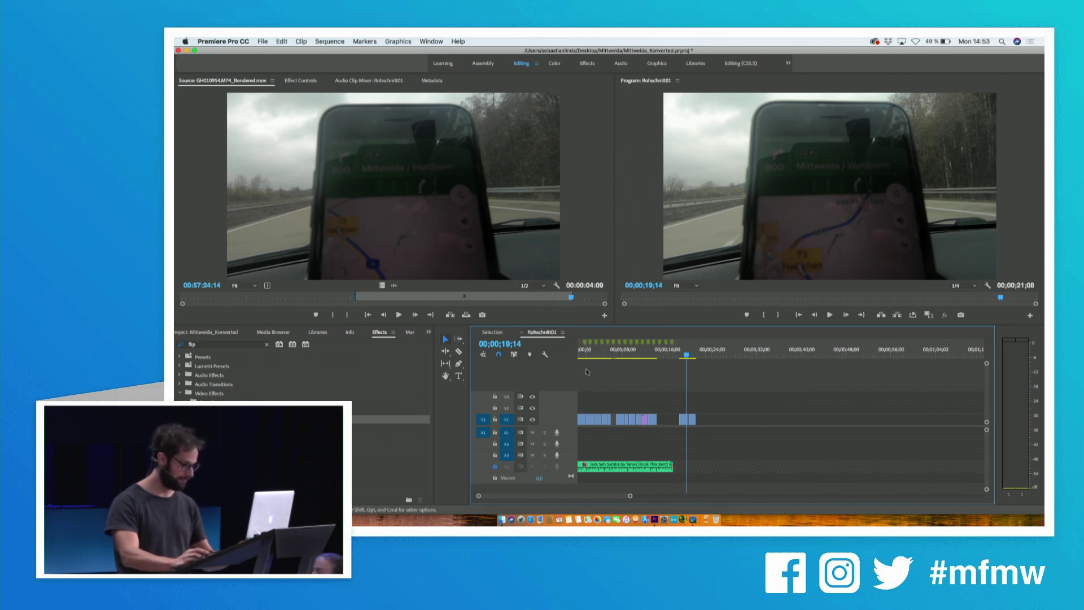
{"action": "left_click", "coordinate": [593, 355]}
{"action": "key", "text": "space"}
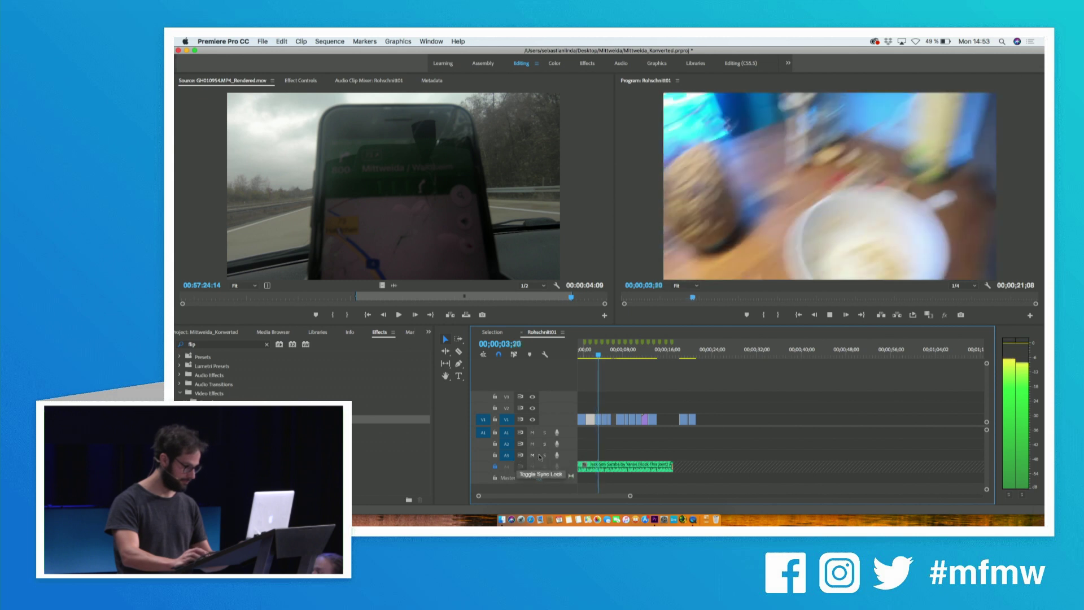
Paste the navigation audio at 00;00;14;08, right after the last beat-matched clip, and play it.
{"action": "key", "text": "="}
{"action": "left_click", "coordinate": [738, 351]}
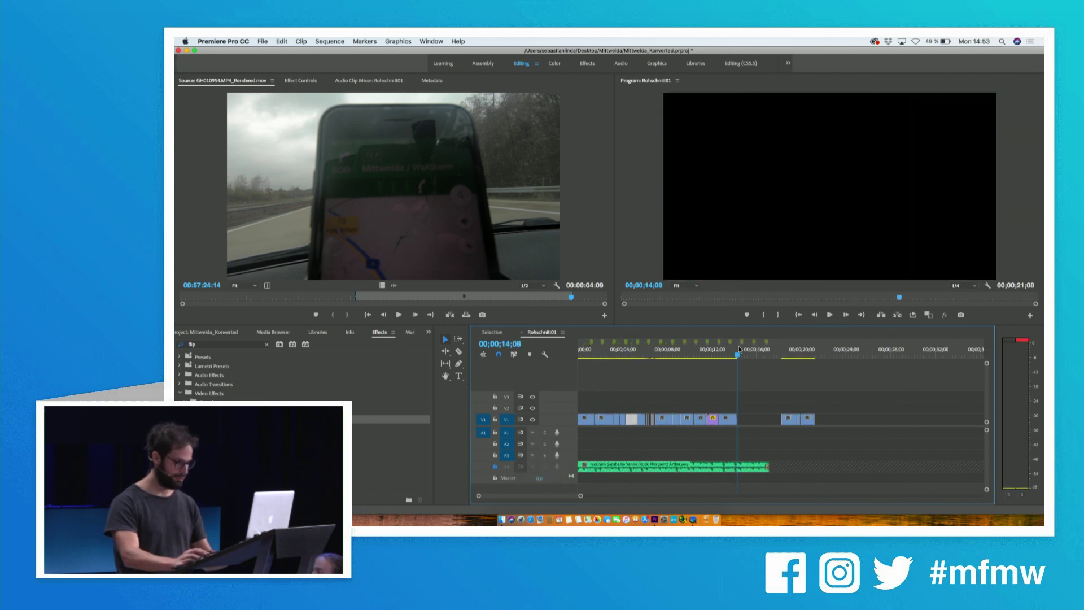
{"action": "key", "text": "super+v"}
{"action": "left_click", "coordinate": [739, 349]}
{"action": "key", "text": "="}
{"action": "key", "text": "space"}
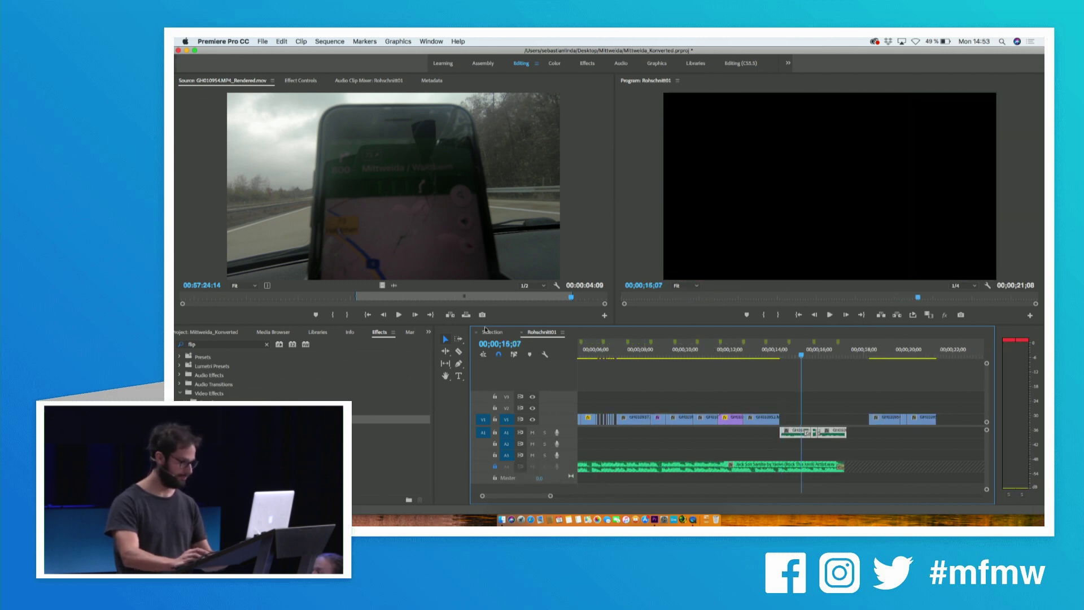
Open the parking-garage camerawoman clip from Selection as source and place it on V2 at 00;00;14;08 of Rohschnitt01, with the navigation audio on A3.
{"action": "left_click", "coordinate": [487, 332]}
{"action": "left_click", "coordinate": [828, 356]}
{"action": "key", "text": "-"}
{"action": "key", "text": "space"}
{"action": "left_click_drag", "start_coordinate": [829, 359], "coordinate": [891, 358]}
{"action": "key", "text": "f"}
{"action": "left_click_drag", "start_coordinate": [508, 243], "coordinate": [777, 421]}
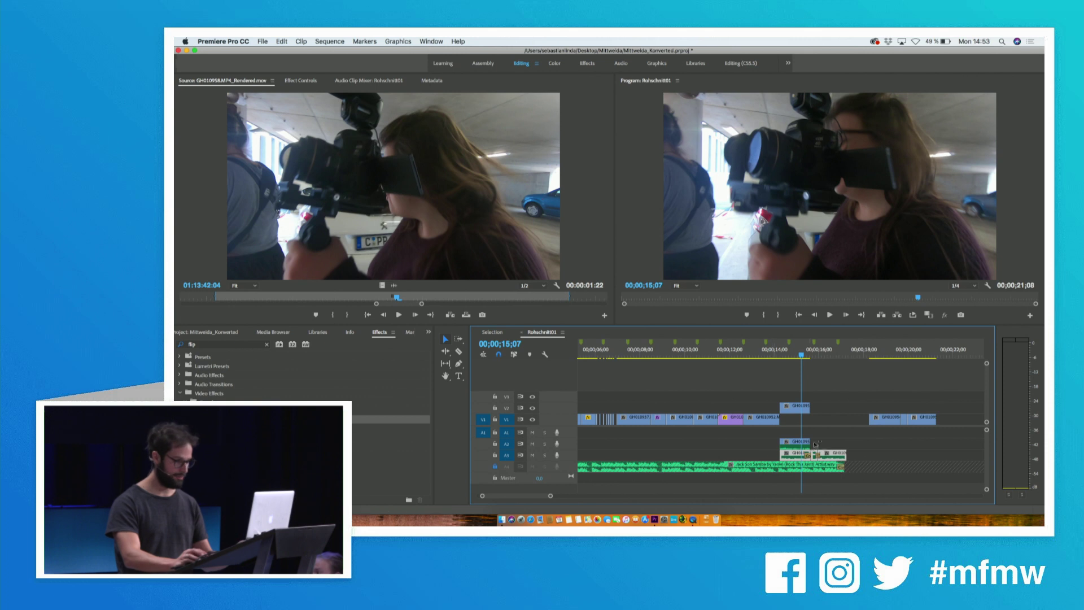
Find the hallway cameraman clip near 00;01;31;06 of Selection and add a section of it after the camerawoman clip in Rohschnitt01.
{"action": "left_click", "coordinate": [492, 332]}
{"action": "key", "text": "space"}
{"action": "left_click", "coordinate": [901, 355]}
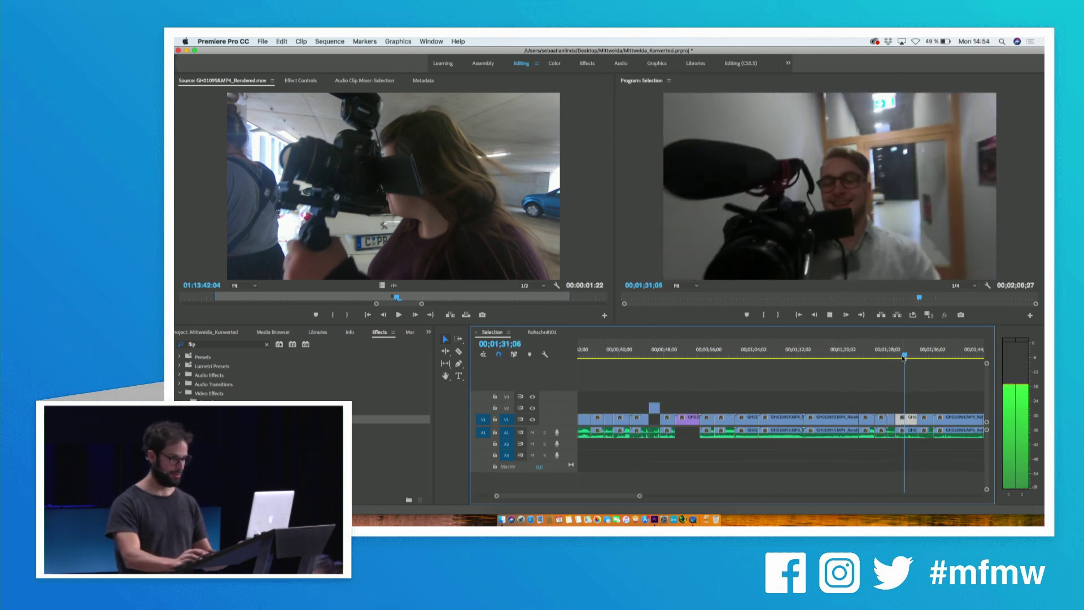
{"action": "key", "text": "space"}
{"action": "left_click", "coordinate": [903, 356]}
{"action": "key", "text": "space"}
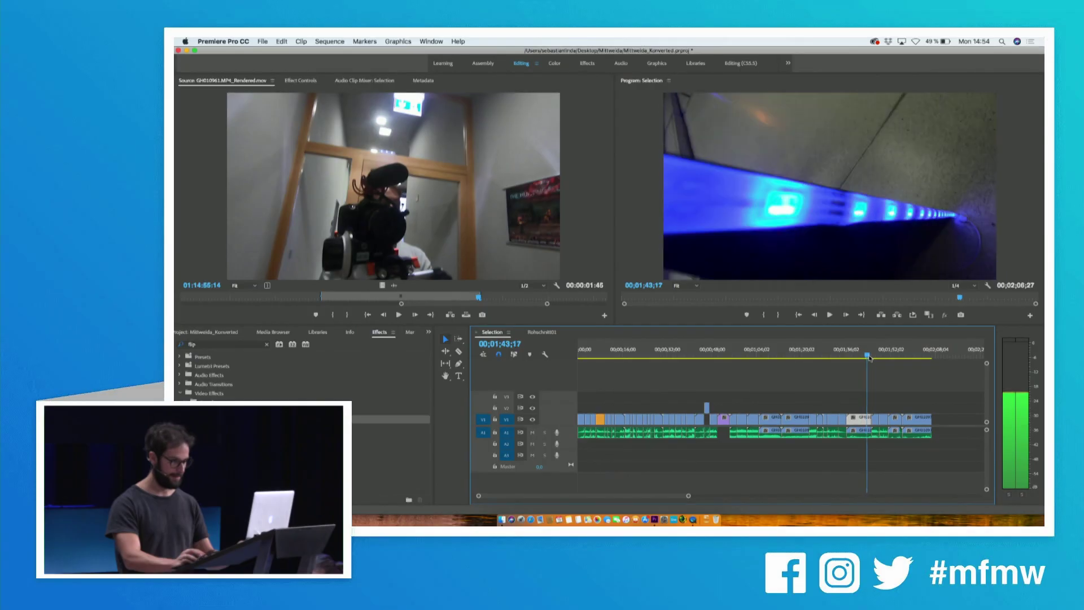
Open the blue LED-strip clip at 00;01;42;18 of Selection as source and place its section on V2 after the hallway clip in Rohschnitt01.
{"action": "left_click_drag", "start_coordinate": [864, 358], "coordinate": [865, 357]}
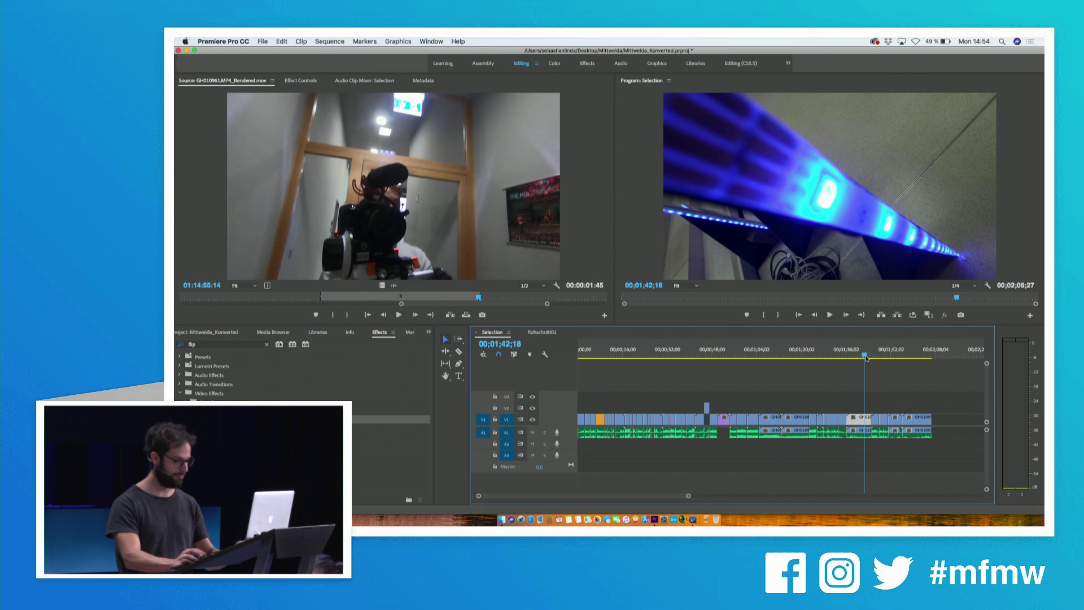
{"action": "key", "text": "f"}
{"action": "key", "text": "space"}
{"action": "key", "text": "y"}
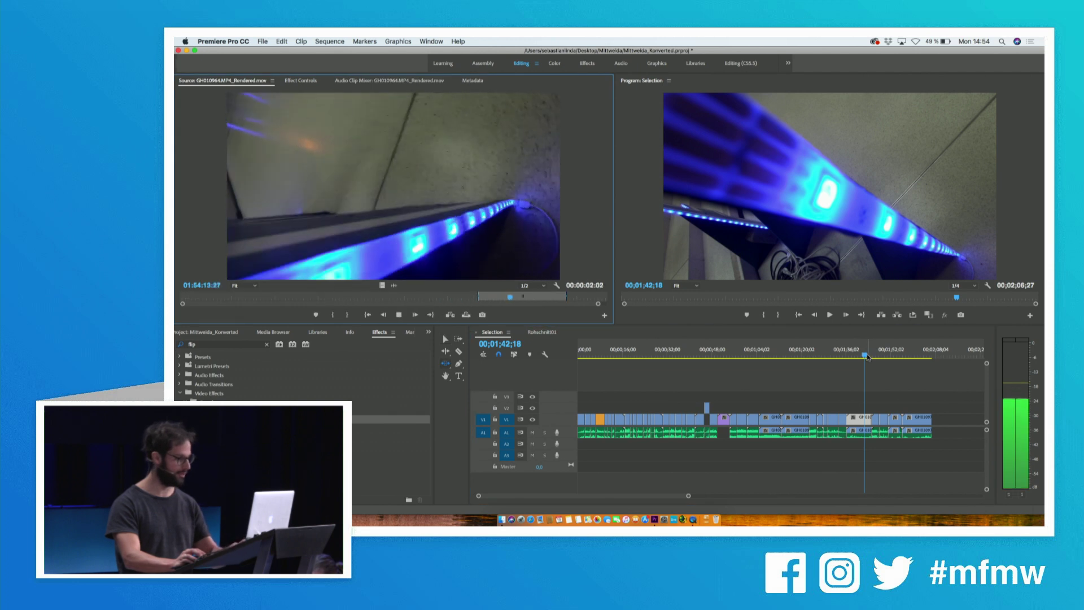
{"action": "left_click", "coordinate": [545, 333]}
{"action": "left_click_drag", "start_coordinate": [588, 242], "coordinate": [858, 417]}
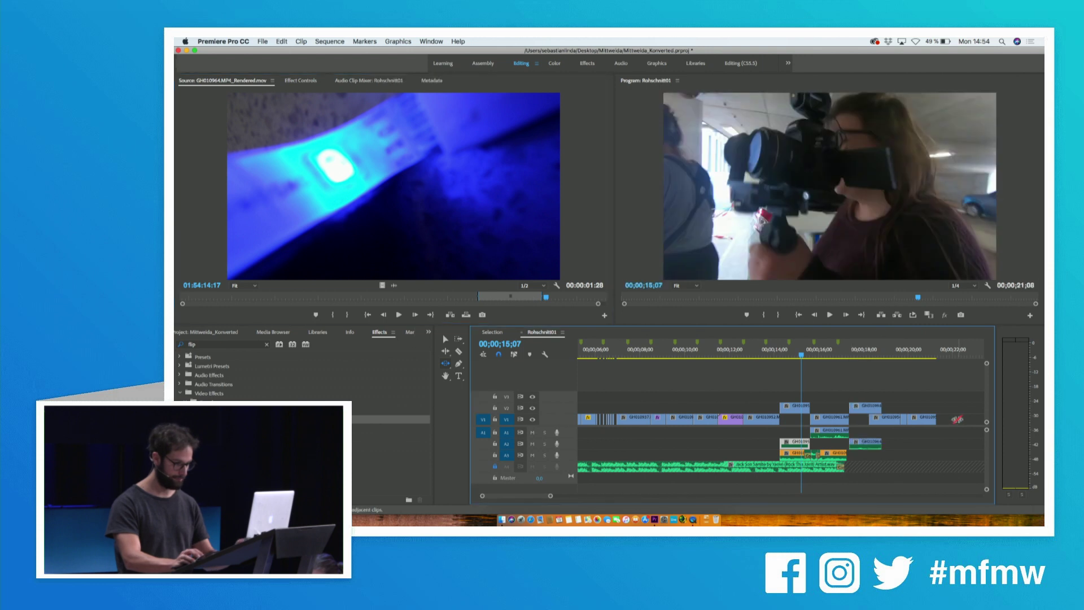
Remove the leftover phone-navigation video from Rohschnitt01 and open the blue close-up clip at 00;01;58;01 of Selection as source.
{"action": "key", "text": "f"}
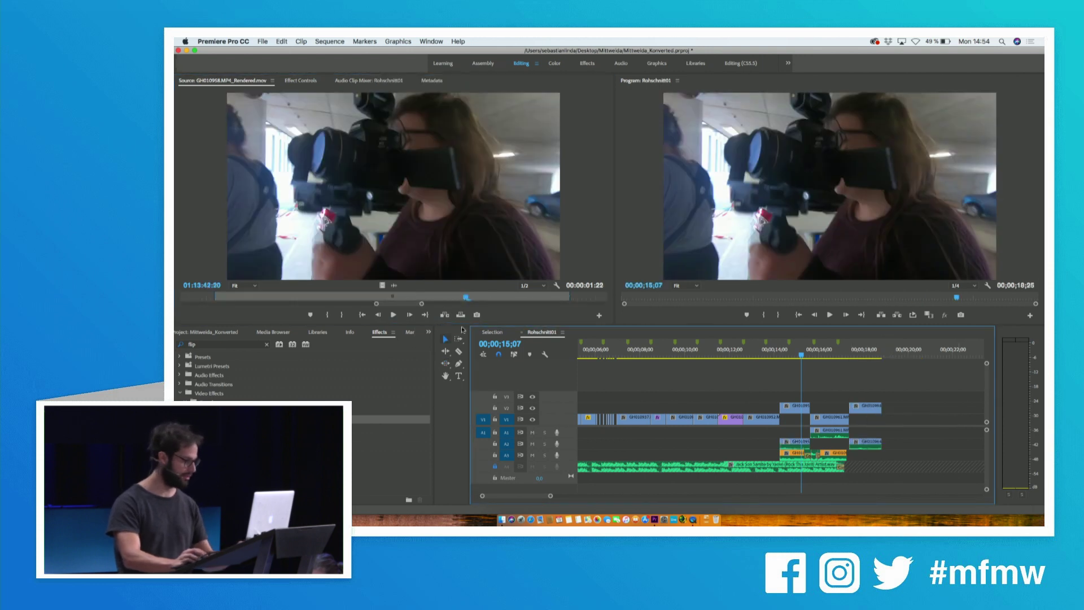
{"action": "left_click", "coordinate": [507, 332]}
{"action": "left_click_drag", "start_coordinate": [731, 354], "coordinate": [744, 351]}
{"action": "key", "text": "f"}
{"action": "right_click", "coordinate": [744, 351]}
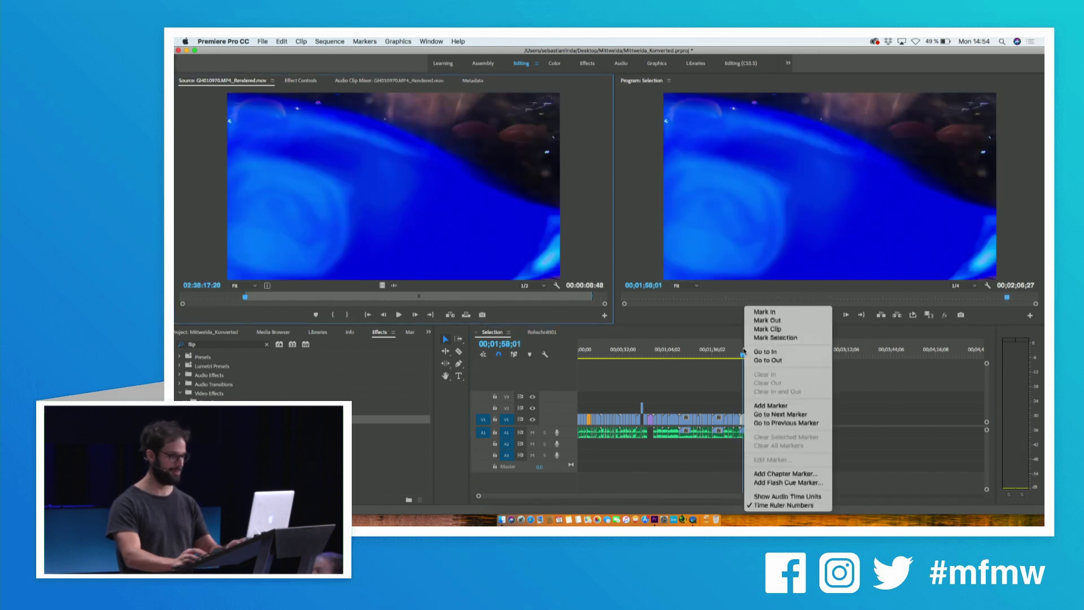